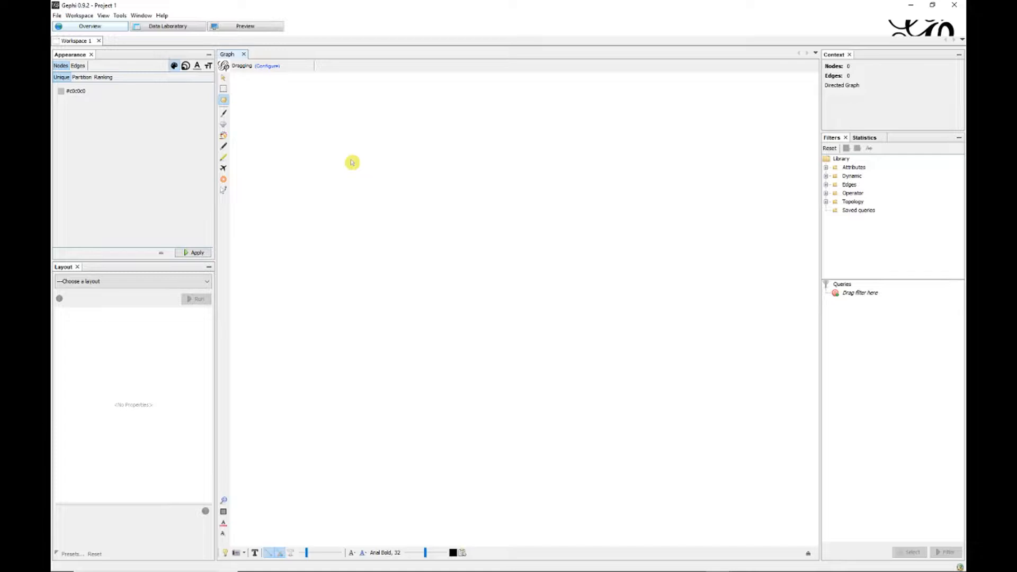
Step: Open the Data Laboratory to show the empty nodes table with Id, Label and Interval columns
{"action": "left_click", "coordinate": [191, 31]}
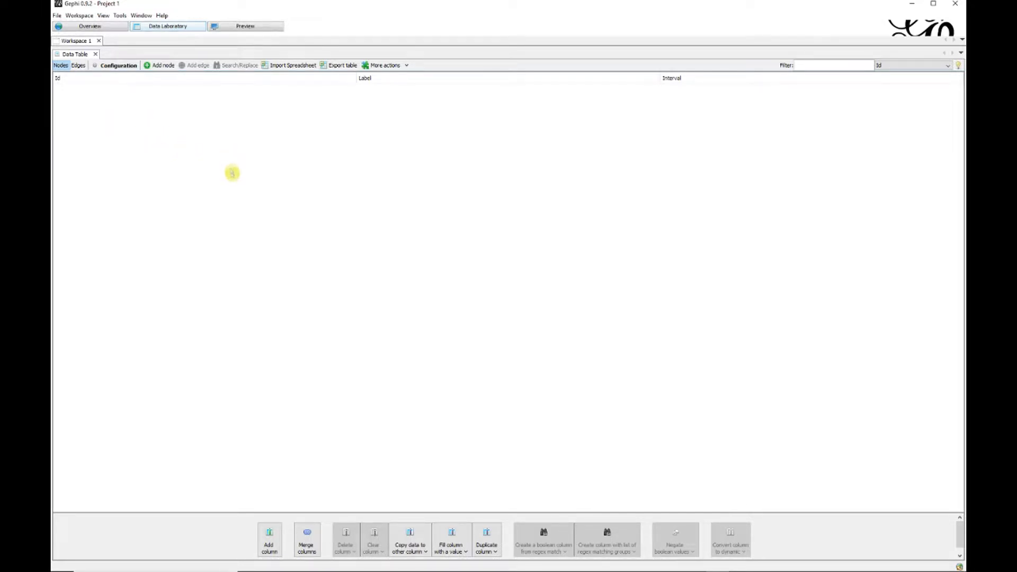
Step: Save the project as 'cdm_faculty' in the gephi folder using Save As
{"action": "left_click", "coordinate": [56, 15]}
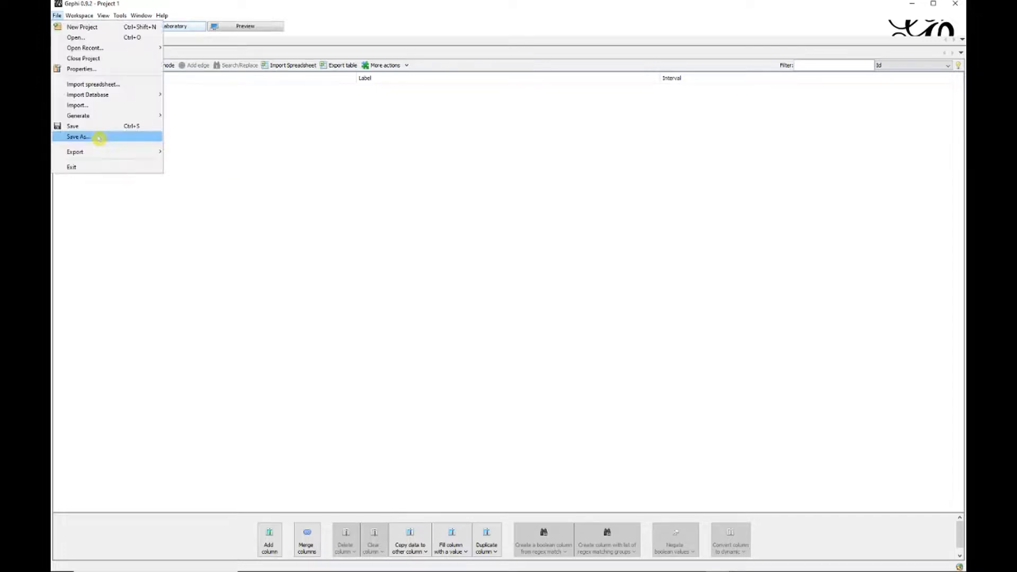
{"action": "left_click", "coordinate": [98, 137]}
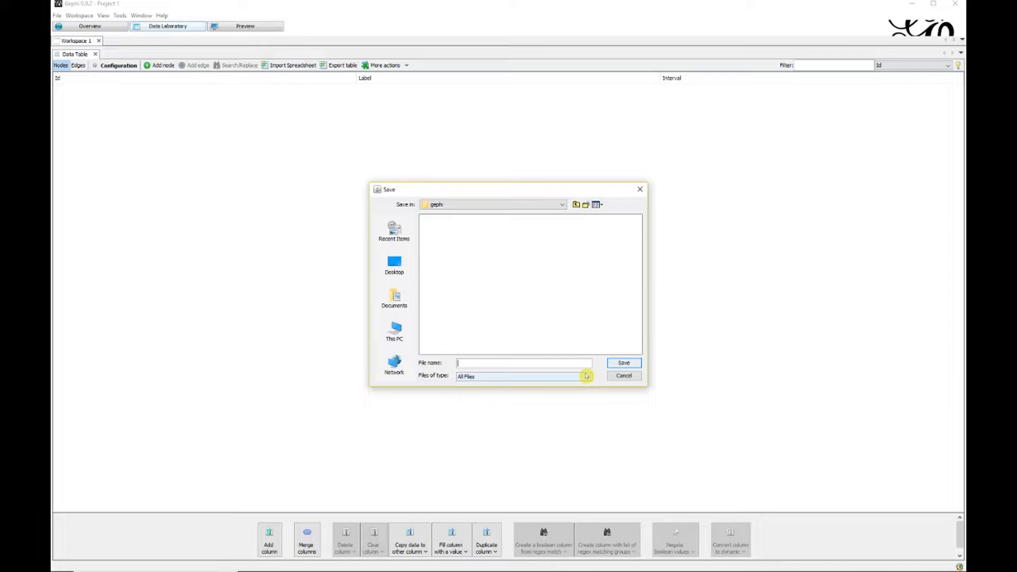
{"action": "type", "text": "cdm_faculty"}
{"action": "key", "text": "Return"}
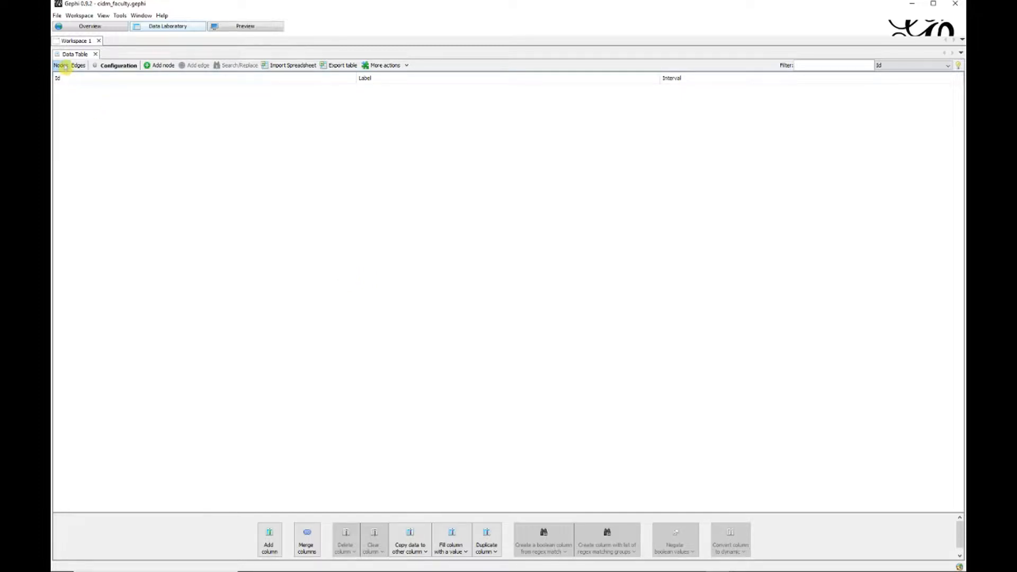
Step: Switch the Data Table to Edges, then back to Nodes
{"action": "left_click", "coordinate": [78, 65]}
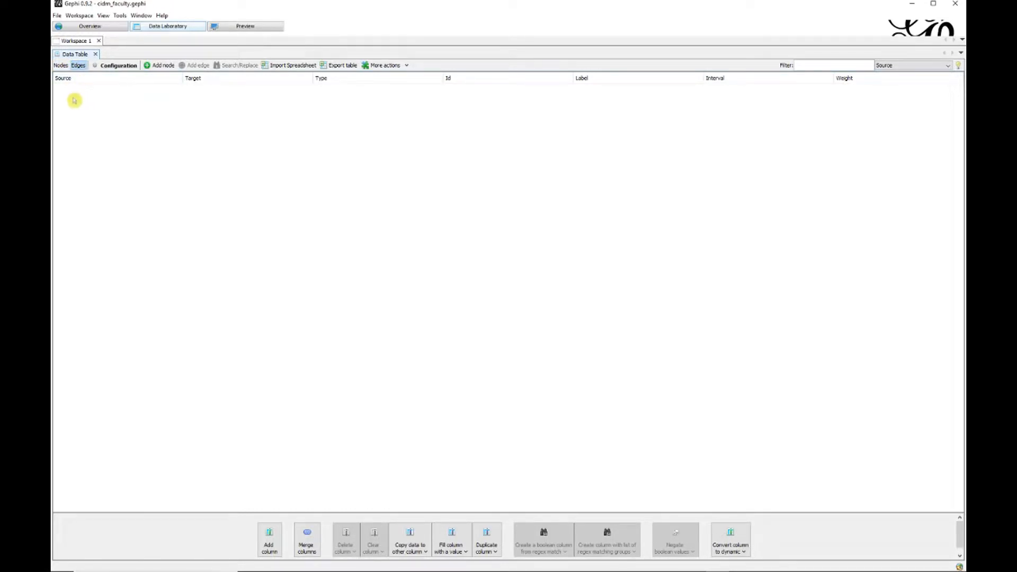
{"action": "left_click", "coordinate": [60, 66]}
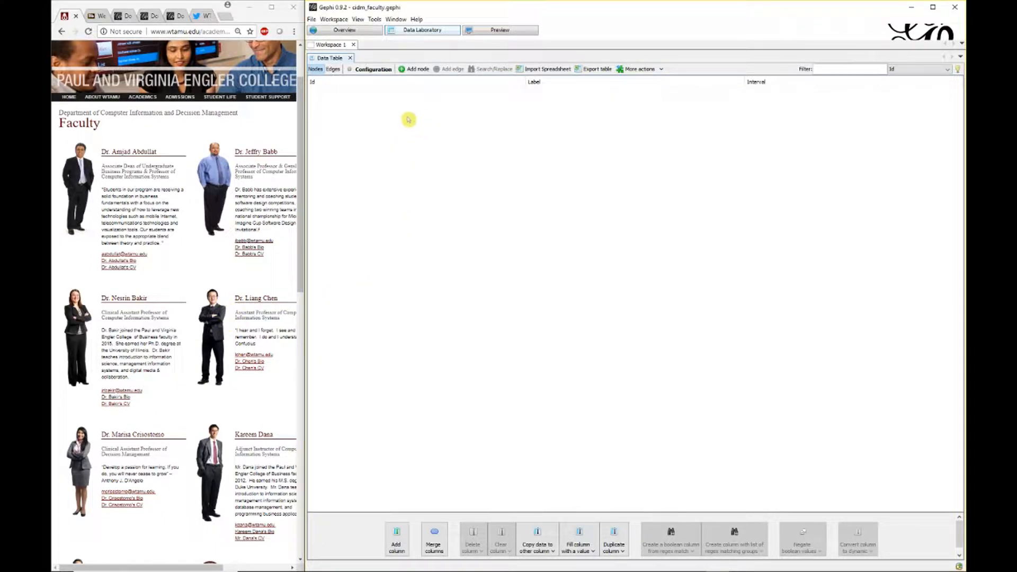
Step: Add nodes 0–3, each labelled with a faculty member's name from the web page
{"action": "left_click", "coordinate": [403, 71]}
{"action": "type", "text": "Dr. Amjad Abdullat"}
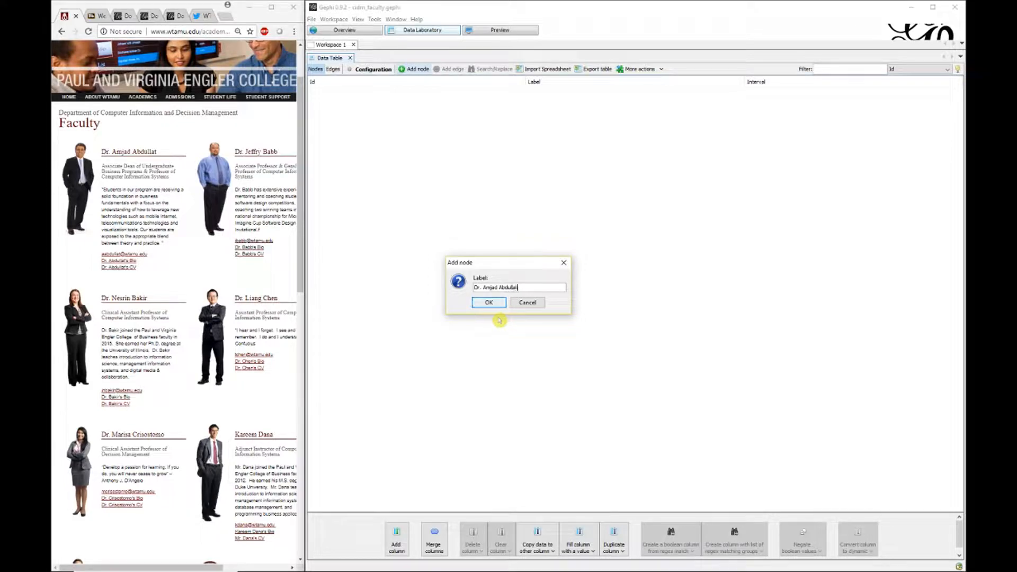
{"action": "key", "text": "Return"}
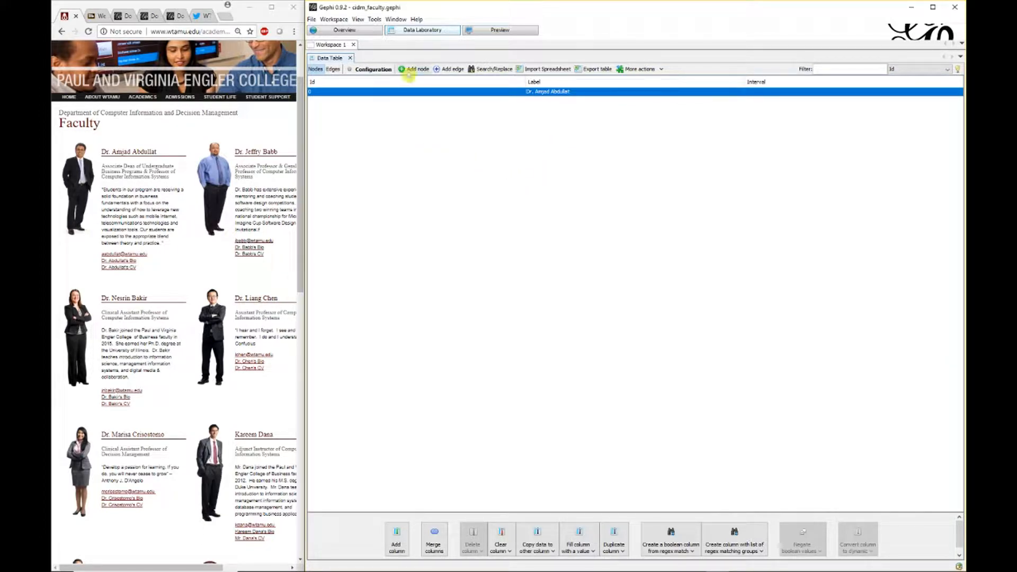
{"action": "left_click", "coordinate": [409, 71]}
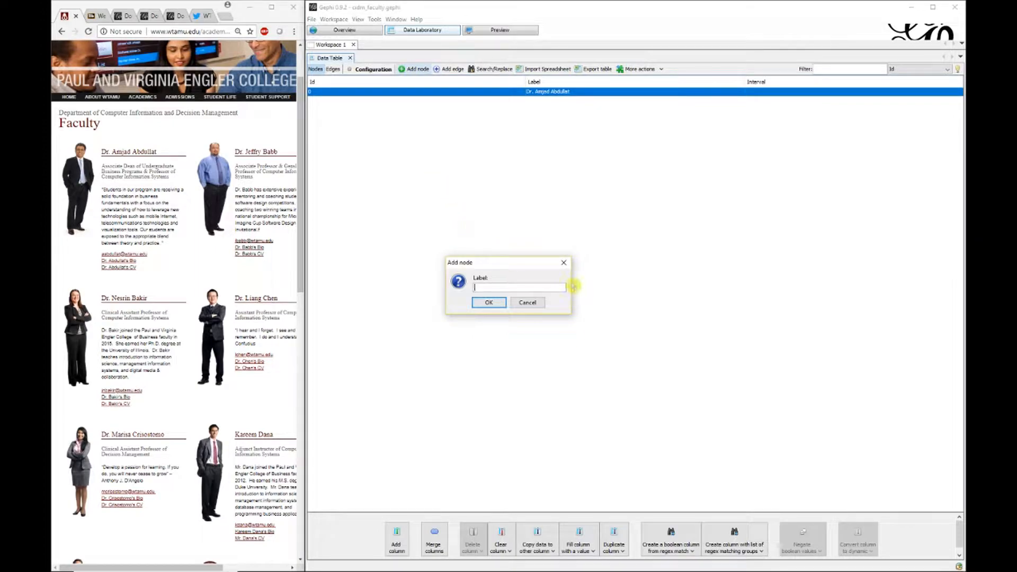
{"action": "type", "text": "Dr. Jeffry Babb"}
{"action": "key", "text": "Return"}
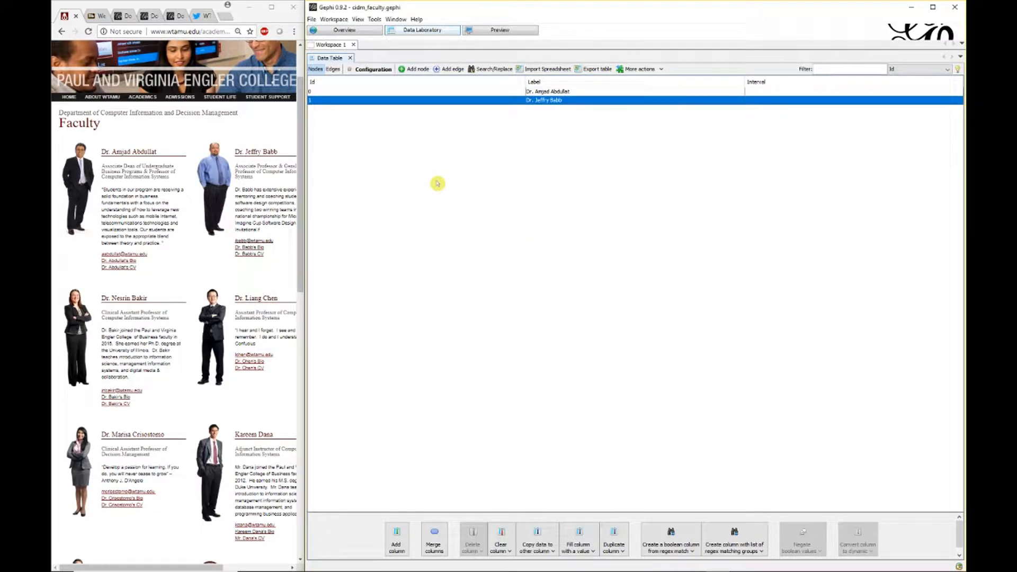
{"action": "left_click", "coordinate": [412, 68]}
{"action": "type", "text": "Dr. Nesrin Bakir"}
{"action": "key", "text": "Return"}
{"action": "left_click", "coordinate": [411, 69]}
{"action": "type", "text": "Dr. Liang Chen"}
{"action": "key", "text": "Return"}
Step: Add nodes 4–7, labelling each with the next faculty member's name
{"action": "left_click", "coordinate": [411, 68]}
{"action": "type", "text": "Dr. Marisa Crisostomo"}
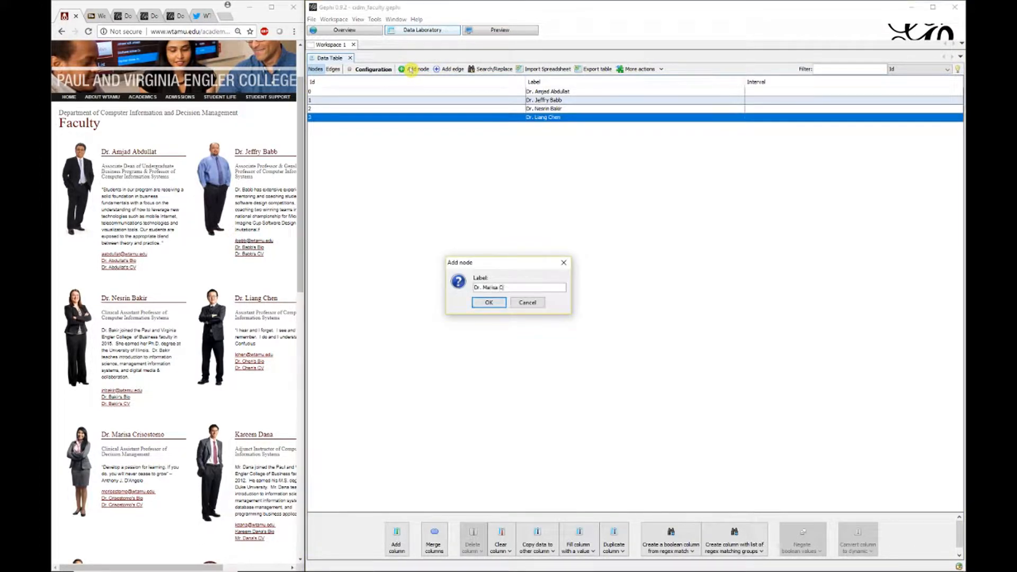
{"action": "key", "text": "Return"}
{"action": "left_click", "coordinate": [411, 69]}
{"action": "type", "text": "Mr. Kareem Dana"}
{"action": "key", "text": "Return"}
{"action": "scroll", "coordinate": [175, 265], "scroll_direction": "down", "scroll_amount": 9}
{"action": "left_click", "coordinate": [411, 69]}
{"action": "type", "text": "Dr. Sean Humpherys"}
{"action": "key", "text": "Return"}
{"action": "key", "text": "space"}
{"action": "type", "text": "Dr. Ibrahim Lazrig"}
{"action": "key", "text": "Return"}
Step: Add the last five faculty nodes, 8–12, each labelled with the member's name
{"action": "key", "text": "space"}
{"action": "type", "text": "Dr. Xiaolin Lin"}
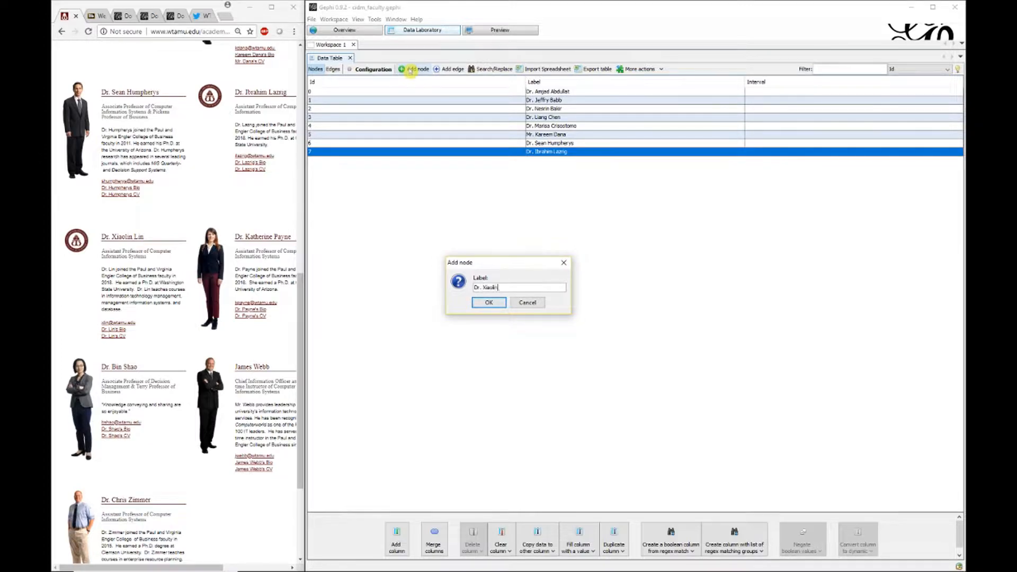
{"action": "key", "text": "Return"}
{"action": "key", "text": "space"}
{"action": "type", "text": "Dr. Katherine Payne"}
{"action": "key", "text": "Return"}
{"action": "key", "text": "space"}
{"action": "type", "text": "Dr. Bin Shao"}
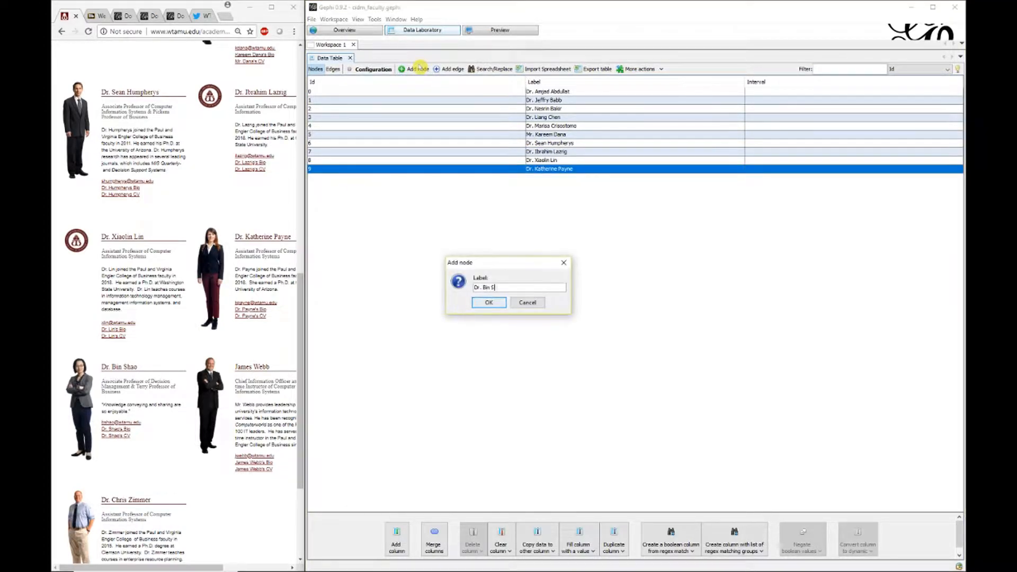
{"action": "key", "text": "Return"}
{"action": "key", "text": "space"}
{"action": "type", "text": "Mr. James Webb"}
{"action": "key", "text": "Return"}
{"action": "key", "text": "space"}
{"action": "type", "text": "Dr. Chris Zimmer"}
{"action": "key", "text": "Return"}
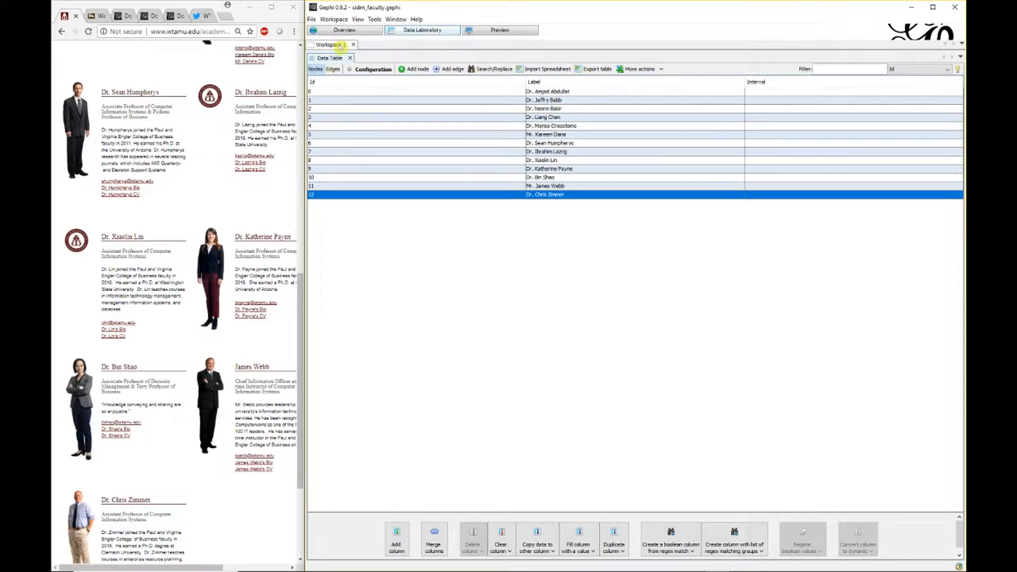
Step: In Overview, show the 13 faculty name labels and enlarge them with the label size slider
{"action": "left_click", "coordinate": [361, 35]}
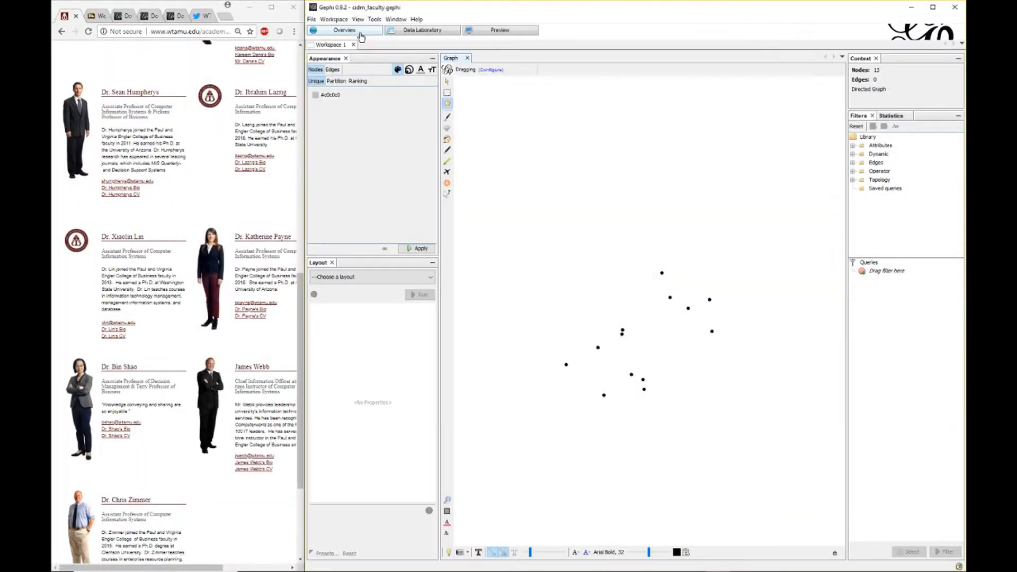
{"action": "scroll", "coordinate": [631, 320], "scroll_direction": "up", "scroll_amount": 3}
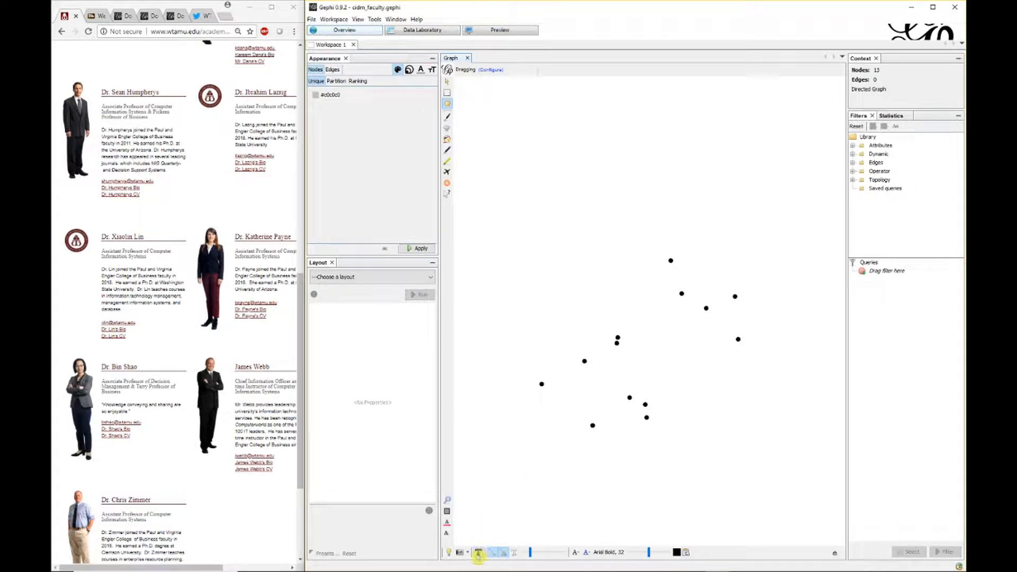
{"action": "left_click", "coordinate": [479, 553]}
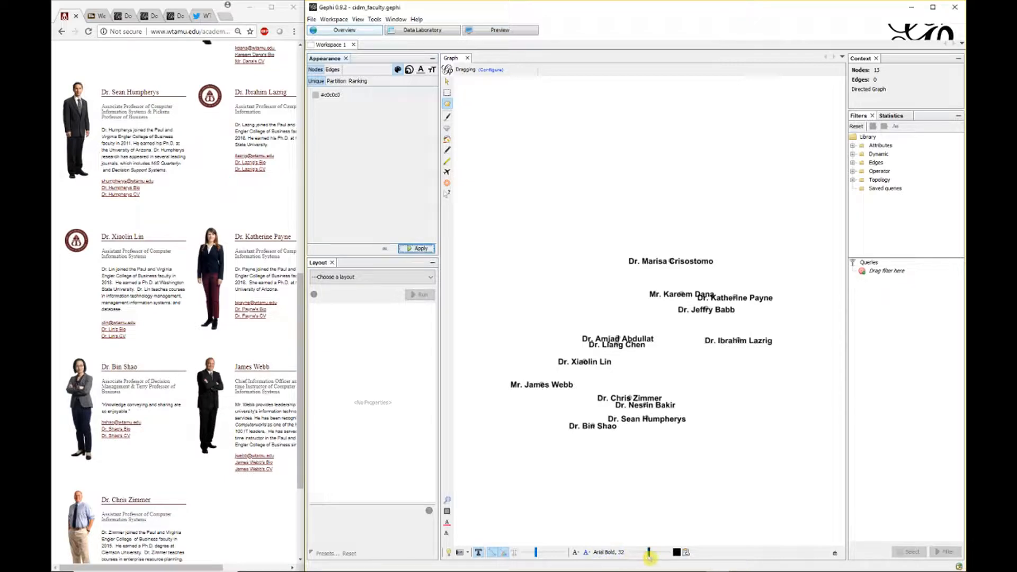
{"action": "left_click_drag", "start_coordinate": [649, 554], "coordinate": [656, 555]}
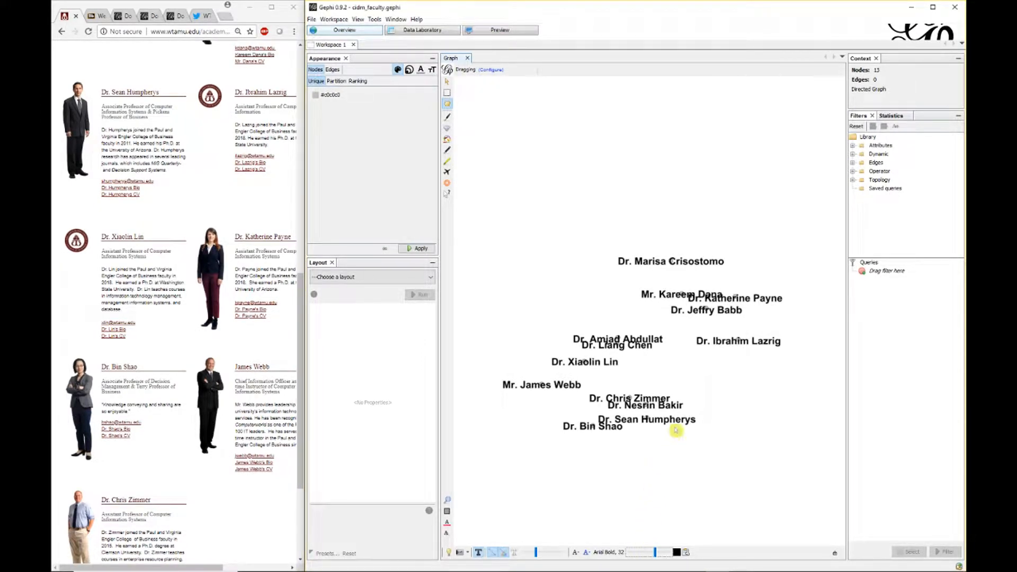
{"action": "scroll", "coordinate": [675, 427], "scroll_direction": "down", "scroll_amount": 2}
{"action": "scroll", "coordinate": [676, 429], "scroll_direction": "up", "scroll_amount": 3}
{"action": "scroll", "coordinate": [676, 430], "scroll_direction": "up", "scroll_amount": 2}
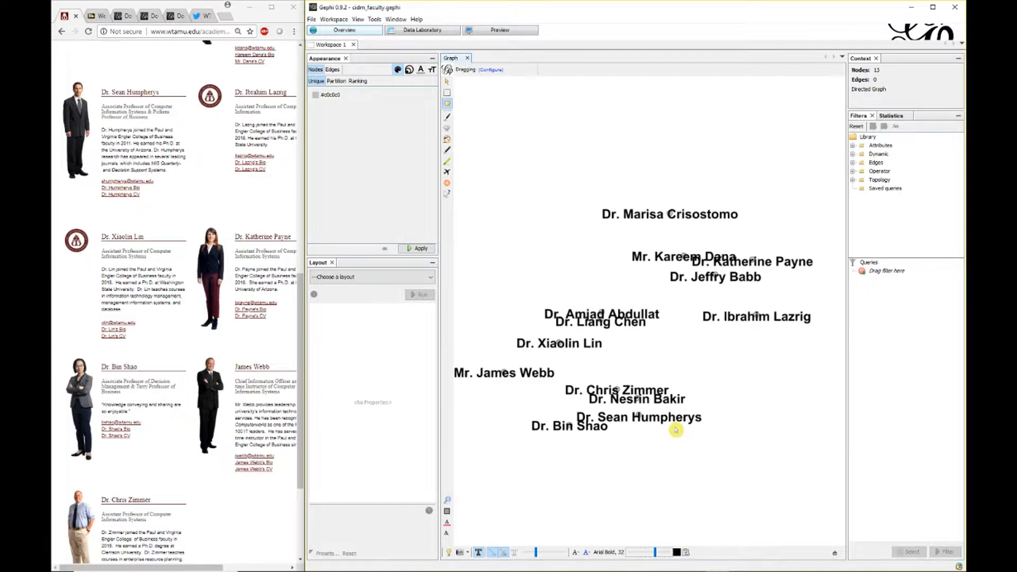
{"action": "scroll", "coordinate": [676, 431], "scroll_direction": "down", "scroll_amount": 3}
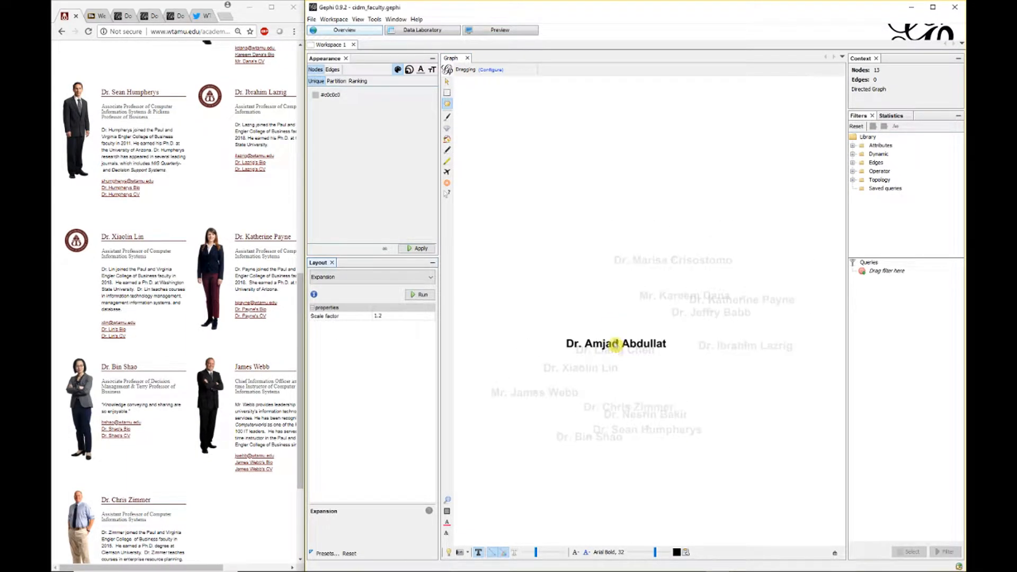
Step: Drag the overlapping faculty nodes apart so every name label is readable
{"action": "left_click_drag", "start_coordinate": [567, 301], "coordinate": [565, 299]}
{"action": "left_click_drag", "start_coordinate": [674, 260], "coordinate": [632, 202]}
{"action": "left_click_drag", "start_coordinate": [684, 294], "coordinate": [687, 256]}
{"action": "left_click_drag", "start_coordinate": [737, 296], "coordinate": [753, 275]}
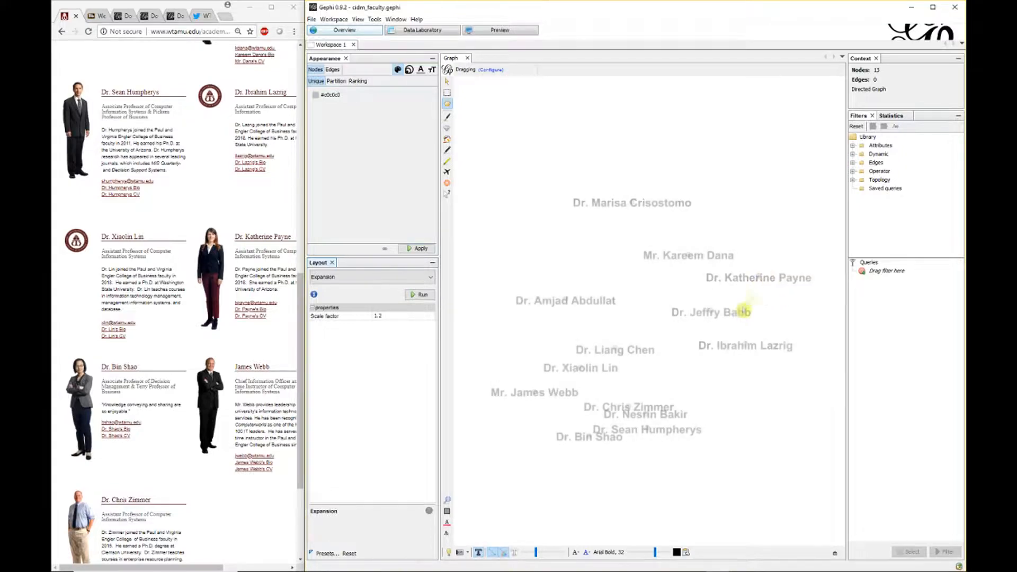
{"action": "left_click_drag", "start_coordinate": [709, 313], "coordinate": [752, 377]}
{"action": "left_click_drag", "start_coordinate": [605, 350], "coordinate": [610, 338]}
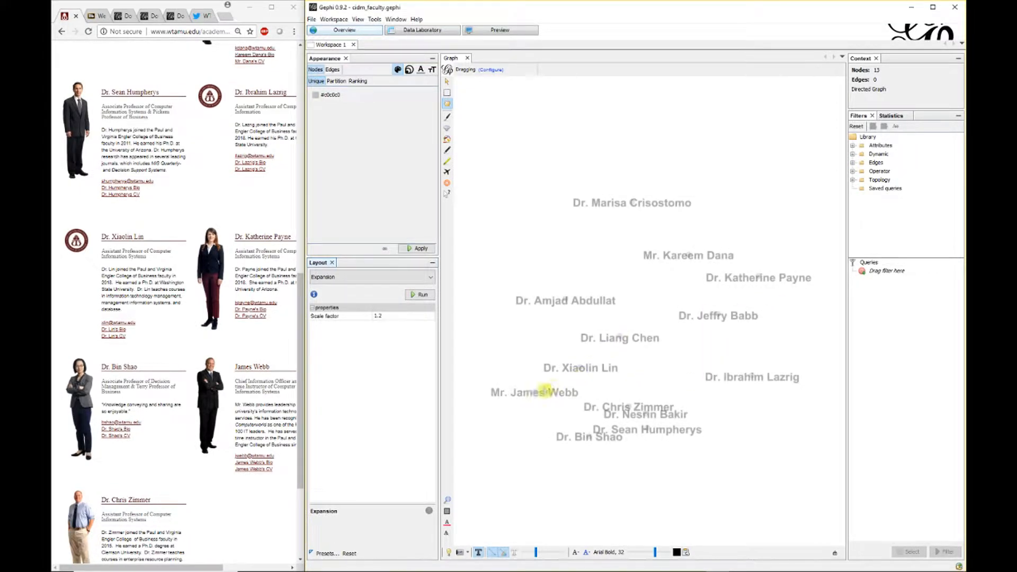
{"action": "left_click_drag", "start_coordinate": [537, 395], "coordinate": [531, 391]}
{"action": "left_click_drag", "start_coordinate": [638, 406], "coordinate": [649, 403]}
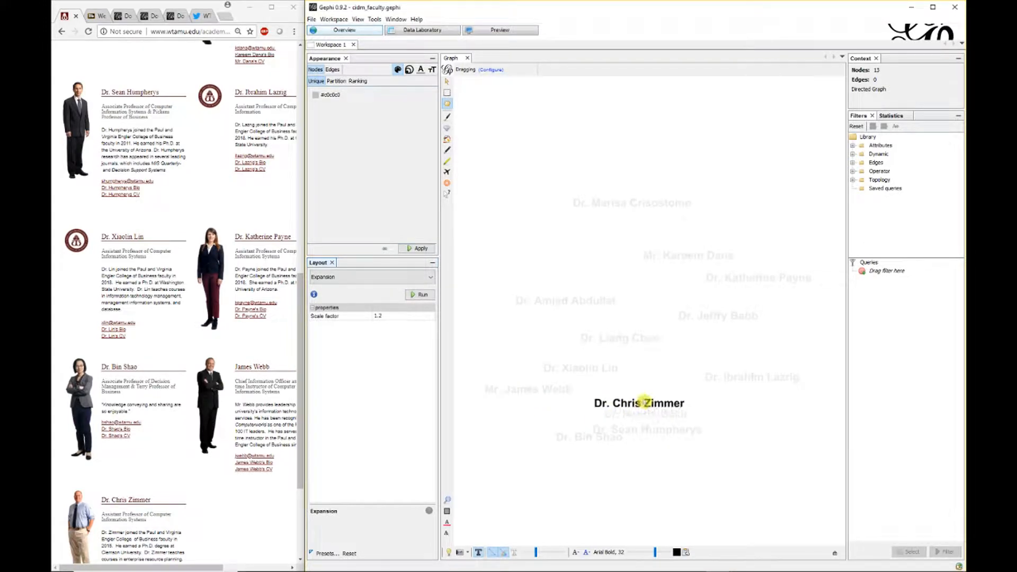
{"action": "left_click_drag", "start_coordinate": [598, 438], "coordinate": [547, 470]}
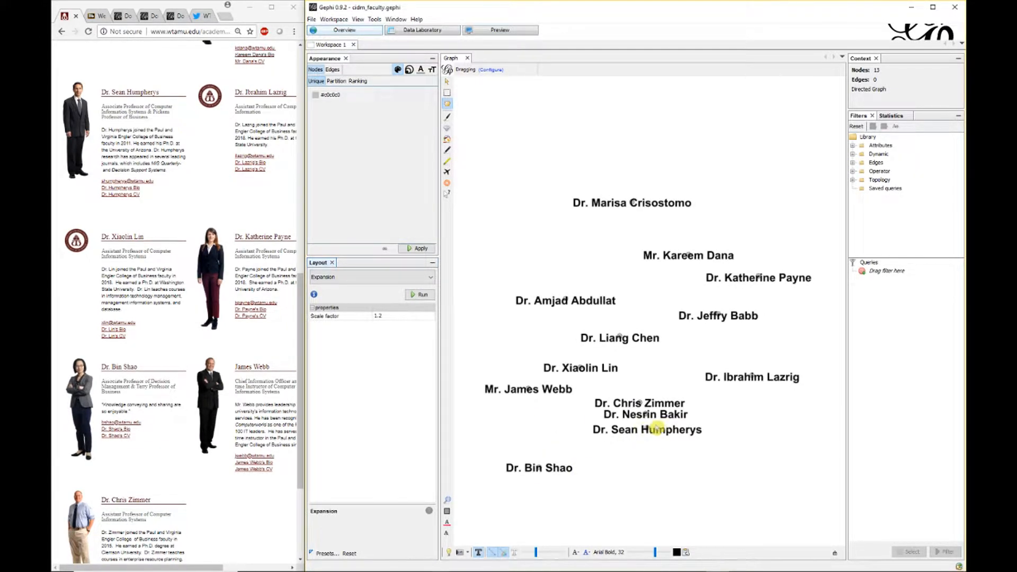
{"action": "left_click_drag", "start_coordinate": [645, 431], "coordinate": [684, 466]}
{"action": "left_click_drag", "start_coordinate": [647, 414], "coordinate": [694, 439]}
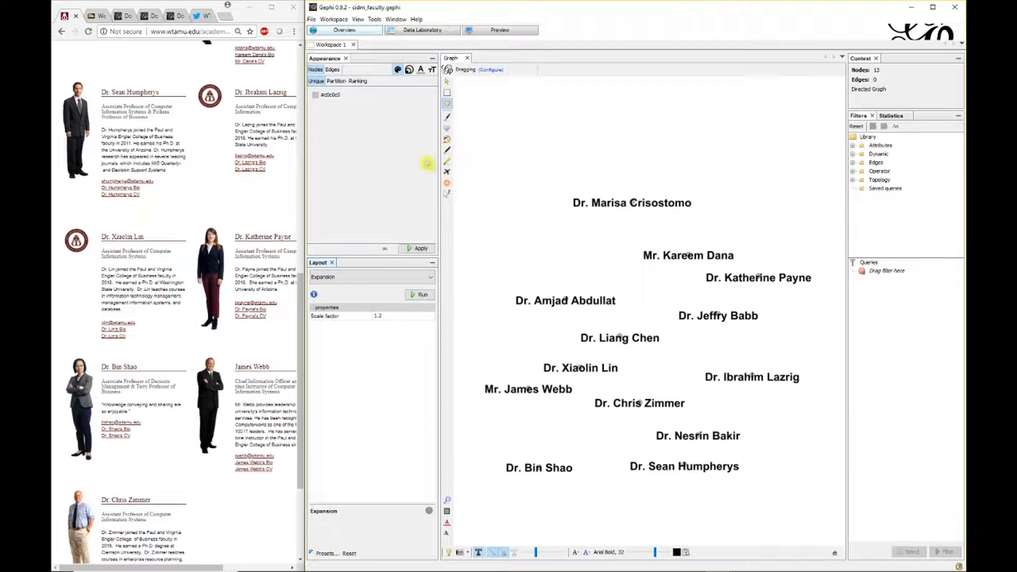
Step: Colour all faculty nodes pale blue
{"action": "left_click", "coordinate": [316, 98]}
{"action": "left_click_drag", "start_coordinate": [316, 98], "coordinate": [365, 108]}
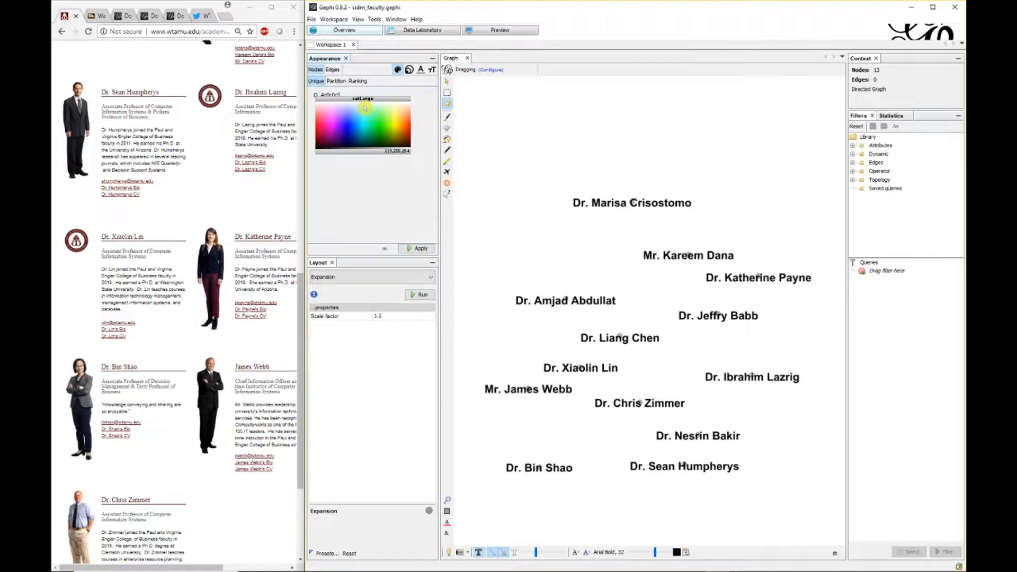
{"action": "left_click", "coordinate": [365, 108]}
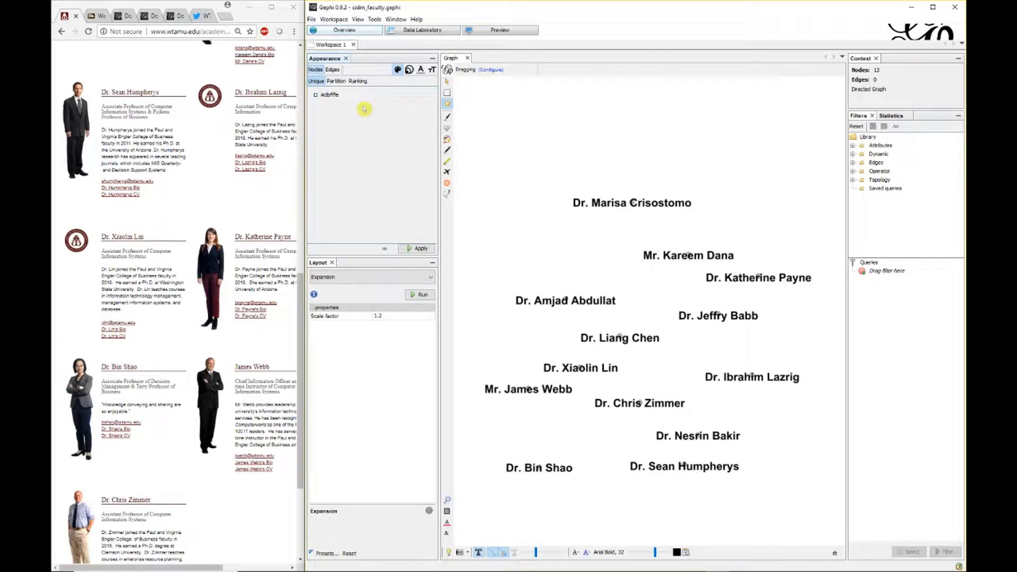
{"action": "left_click", "coordinate": [417, 251]}
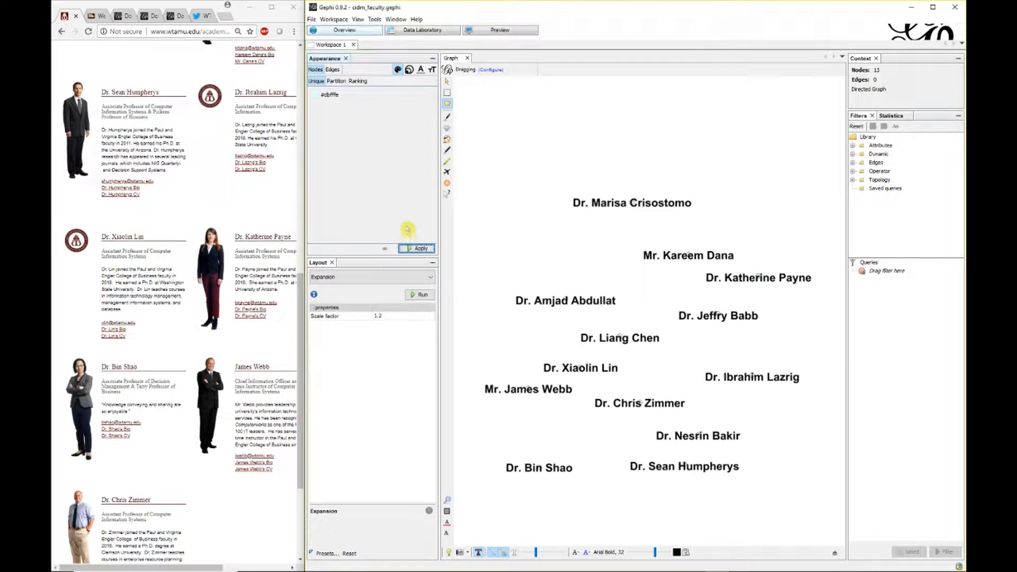
Step: Give all 13 nodes a uniform size of 20
{"action": "left_click", "coordinate": [409, 70]}
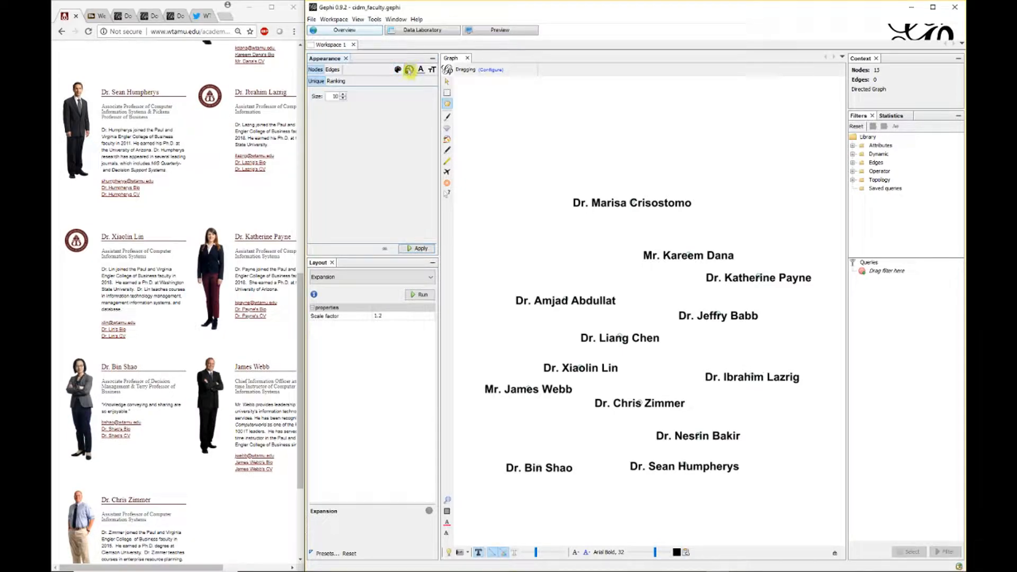
{"action": "left_click", "coordinate": [343, 95]}
{"action": "left_click", "coordinate": [345, 96]}
{"action": "left_click", "coordinate": [344, 95]}
{"action": "left_click", "coordinate": [345, 95]}
{"action": "left_click", "coordinate": [344, 96]}
{"action": "left_click", "coordinate": [345, 95]}
{"action": "left_click", "coordinate": [344, 95]}
{"action": "left_click", "coordinate": [344, 96]}
{"action": "left_click", "coordinate": [417, 248]}
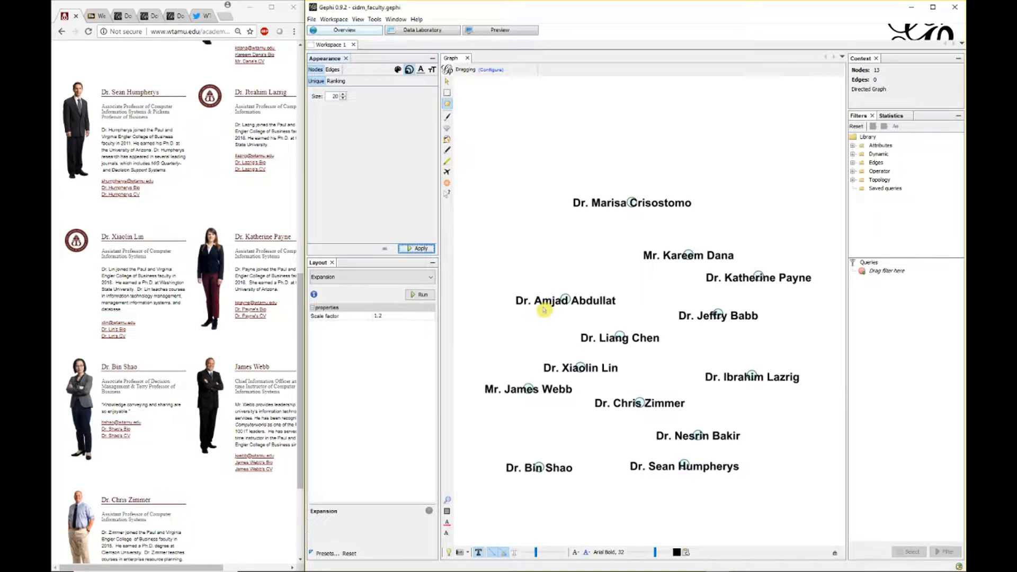
Step: Set the node label size to 1 and apply it to all nodes
{"action": "left_click", "coordinate": [421, 69]}
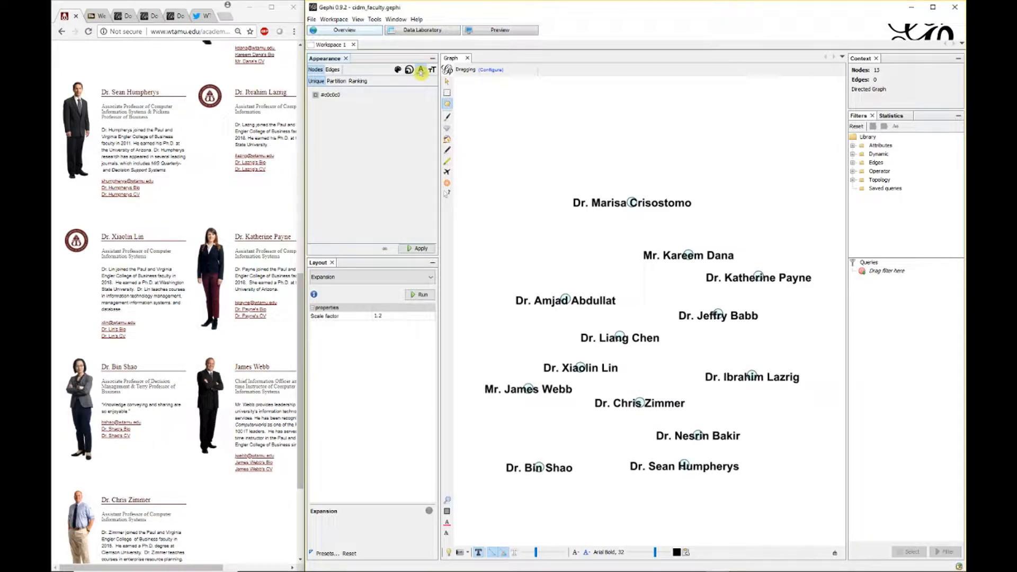
{"action": "left_click", "coordinate": [431, 71]}
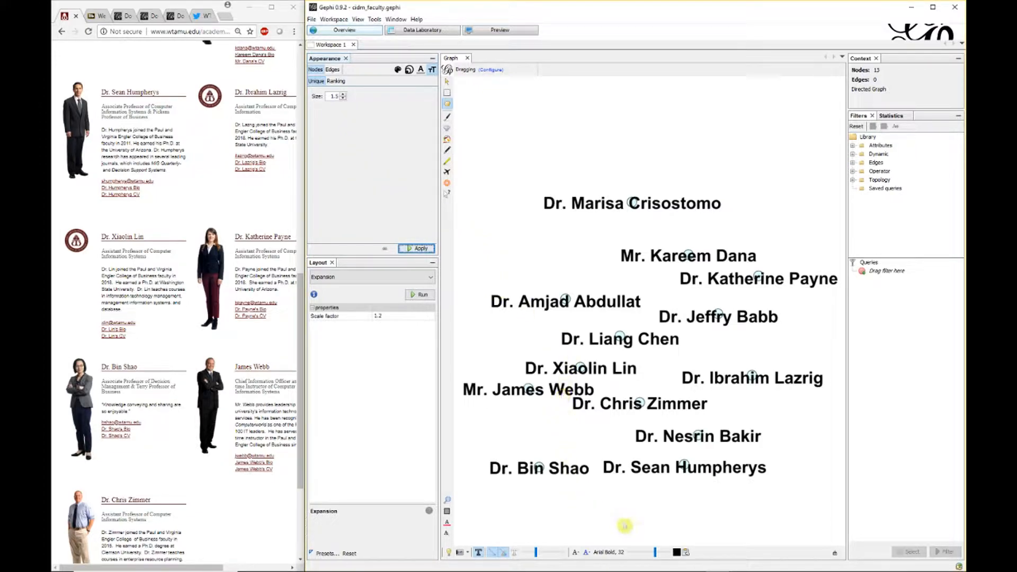
{"action": "left_click", "coordinate": [343, 98]}
{"action": "left_click", "coordinate": [417, 249]}
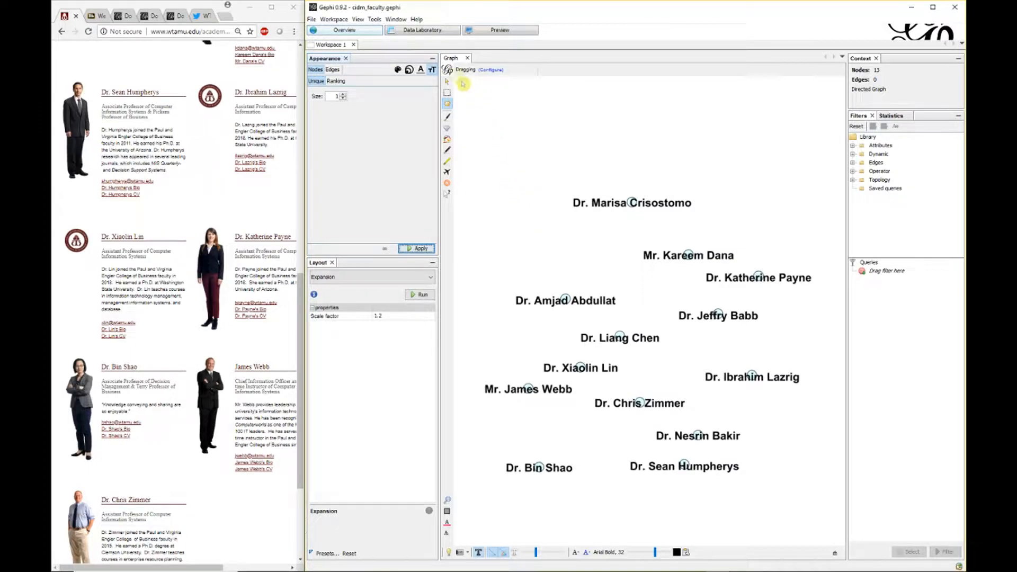
Step: Return to the 13-node data table and open the first faculty member's CV in the browser
{"action": "left_click", "coordinate": [428, 30]}
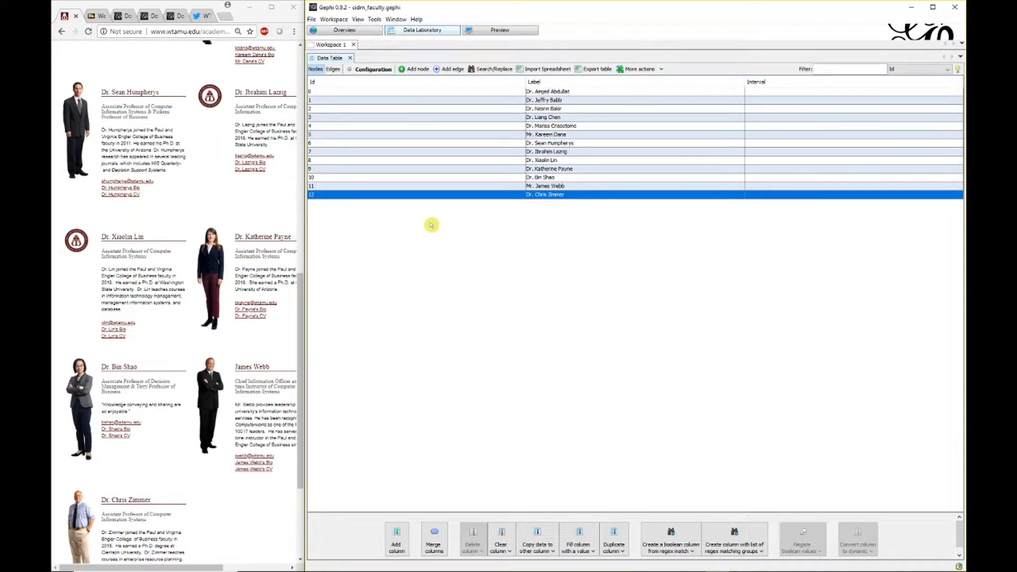
{"action": "scroll", "coordinate": [248, 263], "scroll_direction": "up", "scroll_amount": 10}
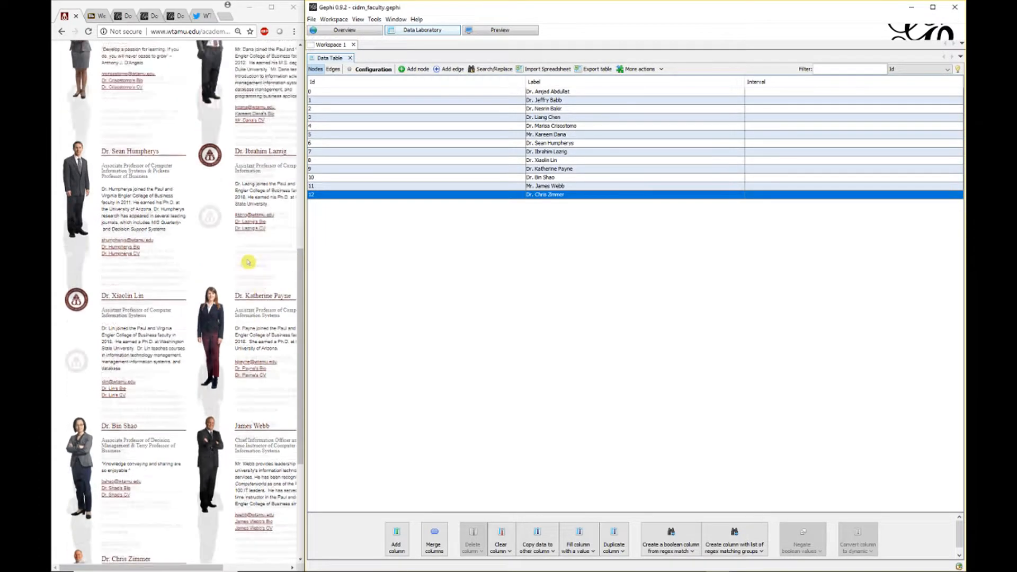
{"action": "scroll", "coordinate": [248, 263], "scroll_direction": "up", "scroll_amount": 2}
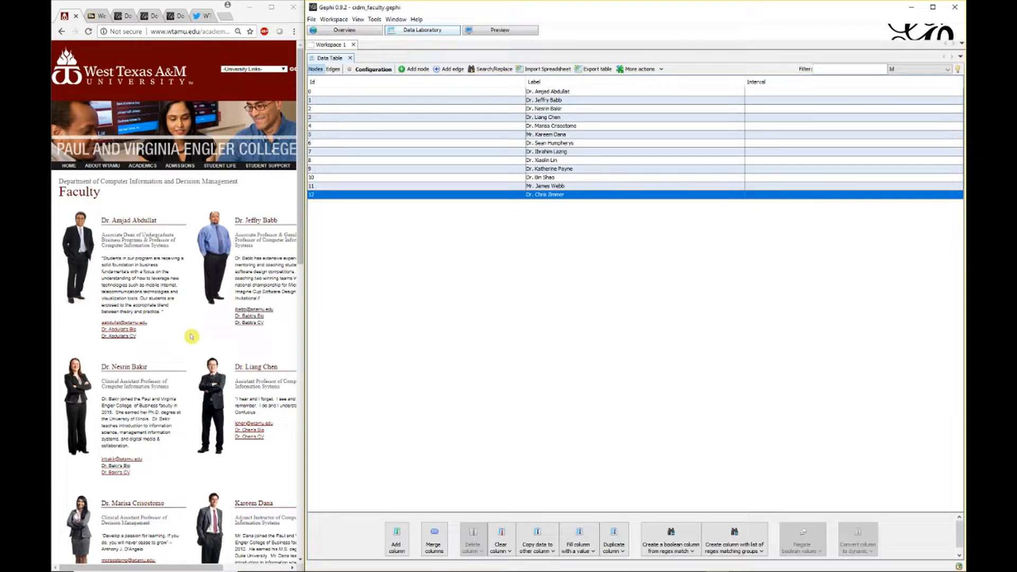
{"action": "left_click", "coordinate": [130, 339]}
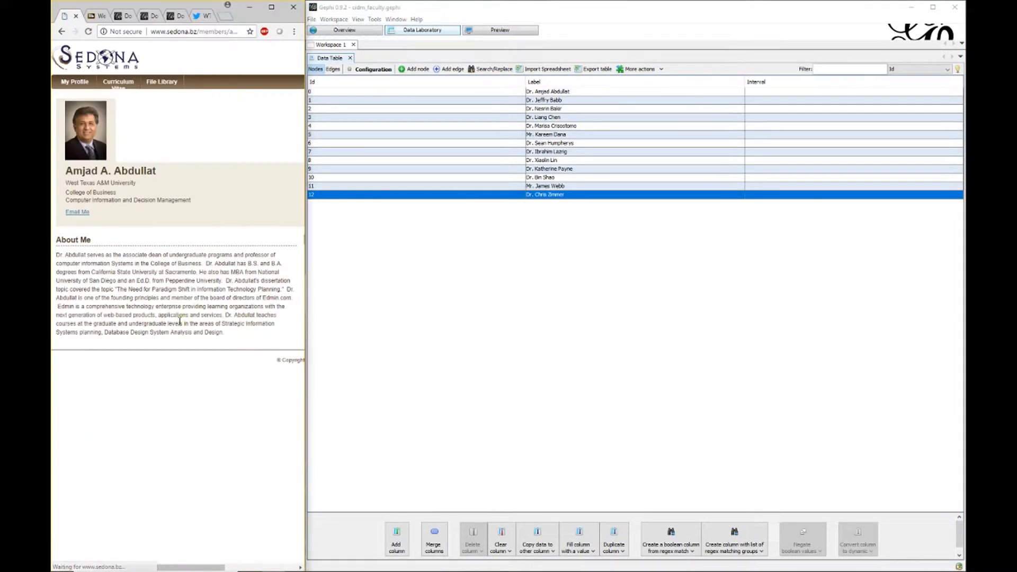
{"action": "left_click", "coordinate": [123, 89]}
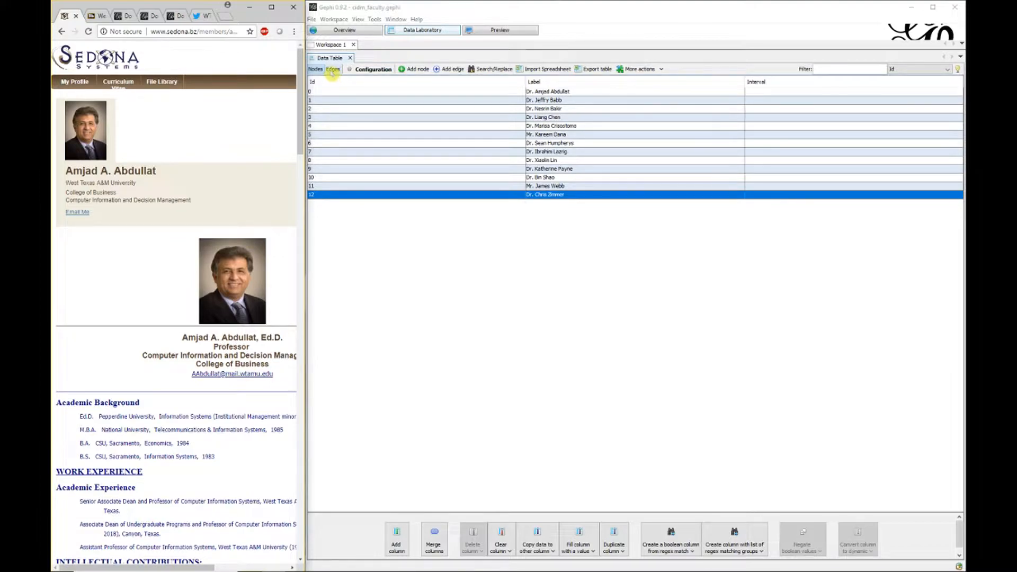
Step: Show the empty Edges table, try Add edge, open browser find-in-page, then cancel the edge
{"action": "left_click", "coordinate": [333, 69]}
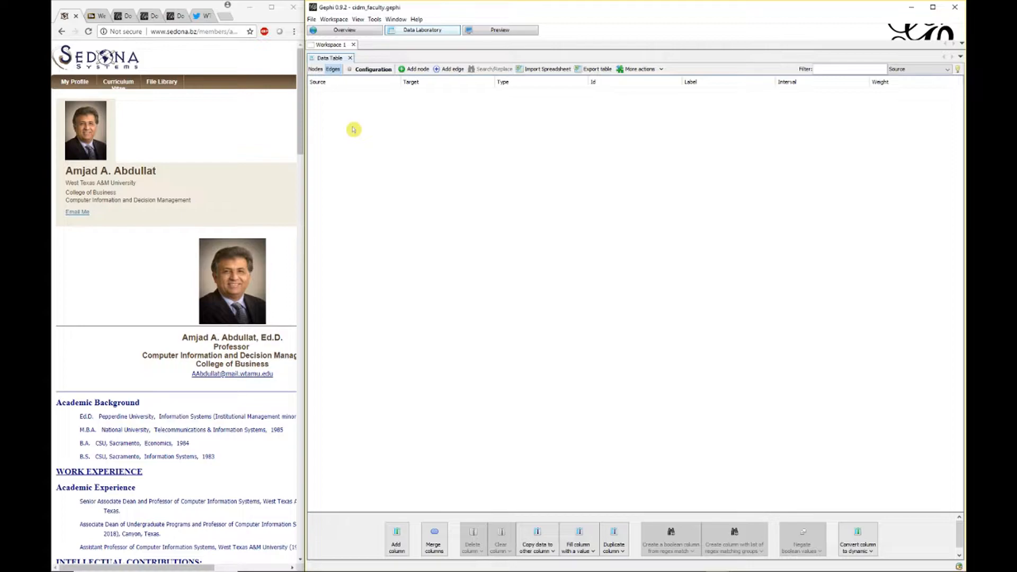
{"action": "left_click", "coordinate": [450, 69]}
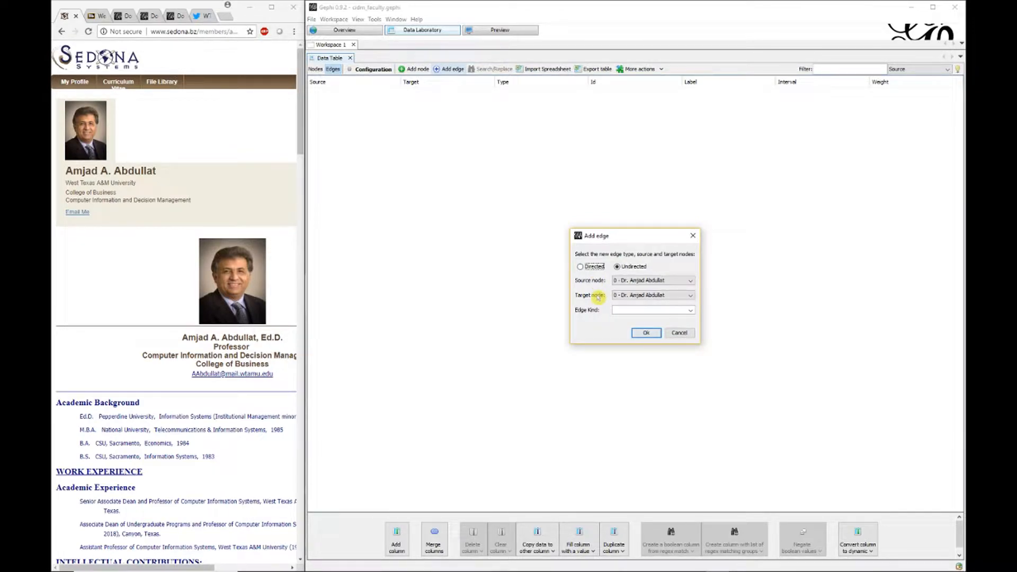
{"action": "left_click", "coordinate": [186, 148]}
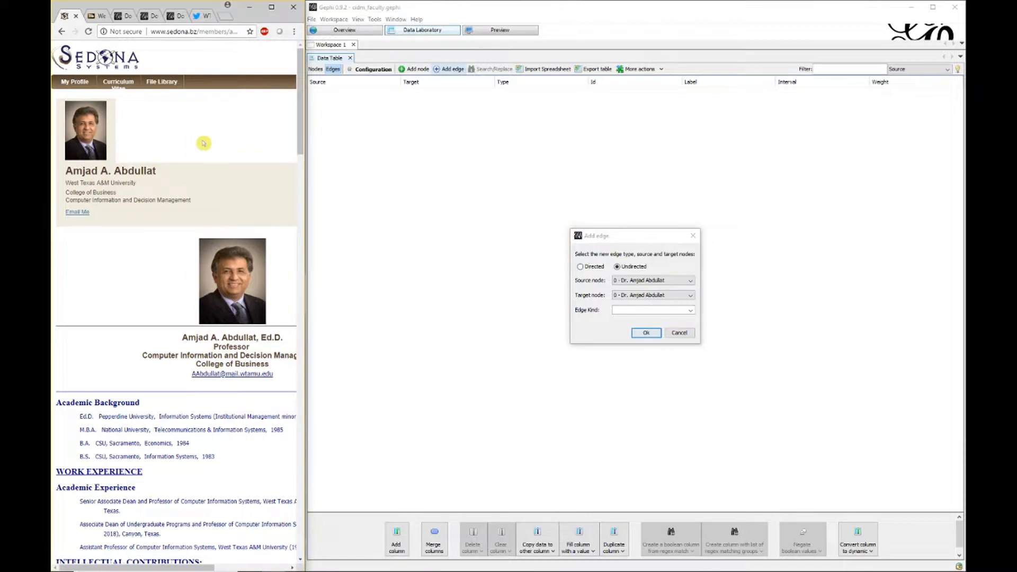
{"action": "key", "text": "ctrl+f"}
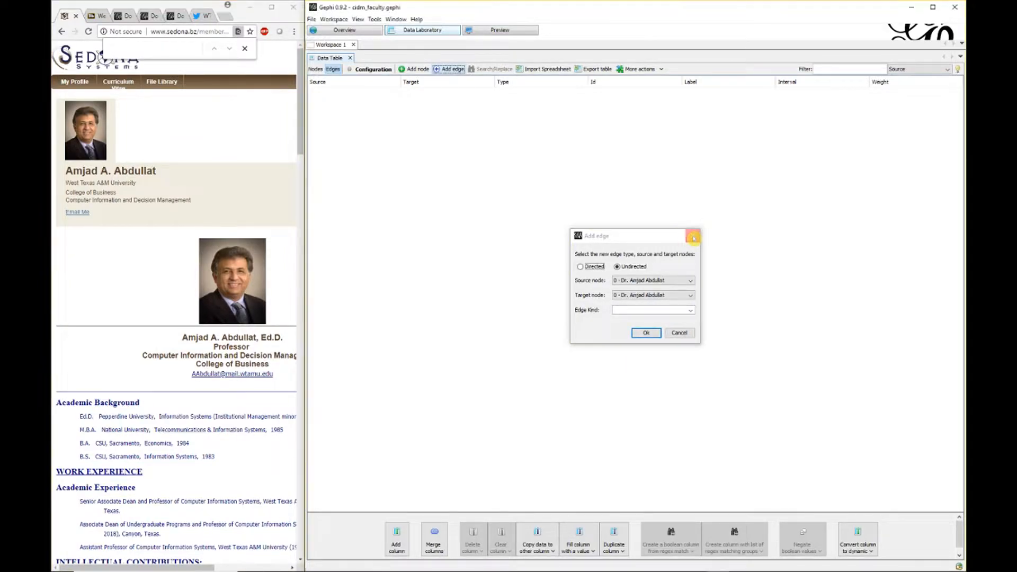
{"action": "left_click", "coordinate": [693, 237]}
Step: Find co-author 'babb' in the CV and add an undirected edge from node 0 to node 1
{"action": "left_click", "coordinate": [316, 69]}
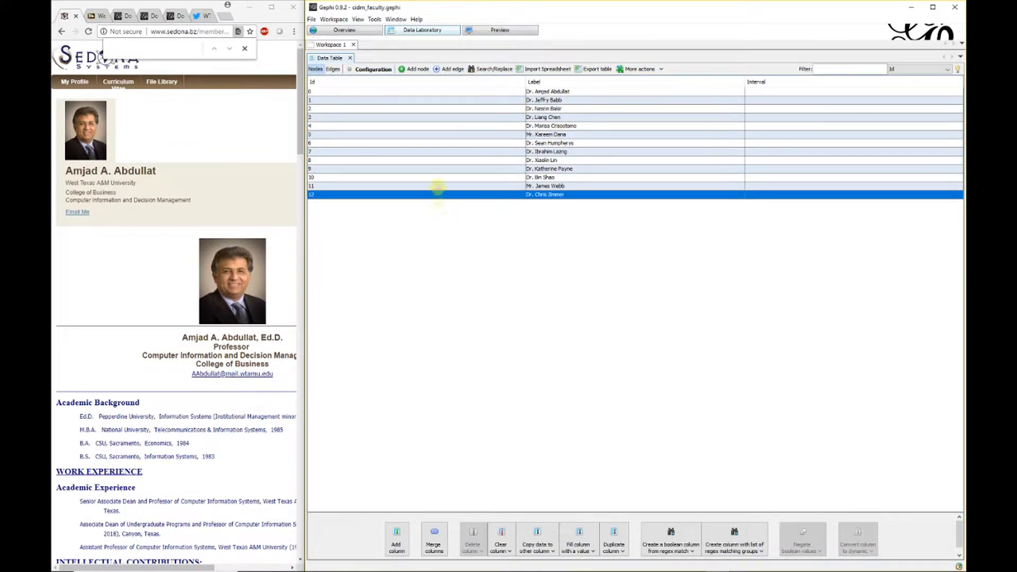
{"action": "left_click", "coordinate": [447, 70]}
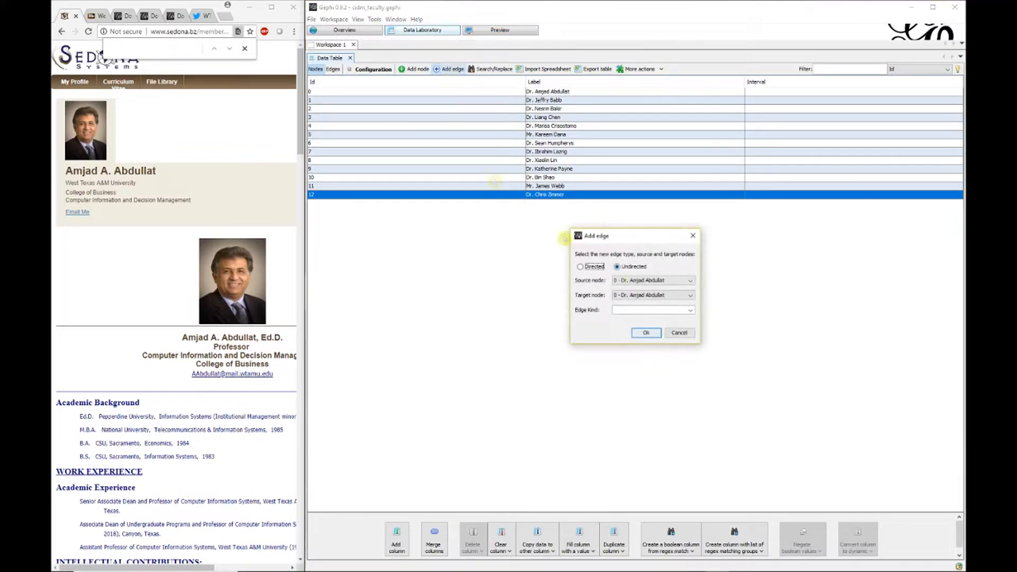
{"action": "left_click", "coordinate": [649, 266]}
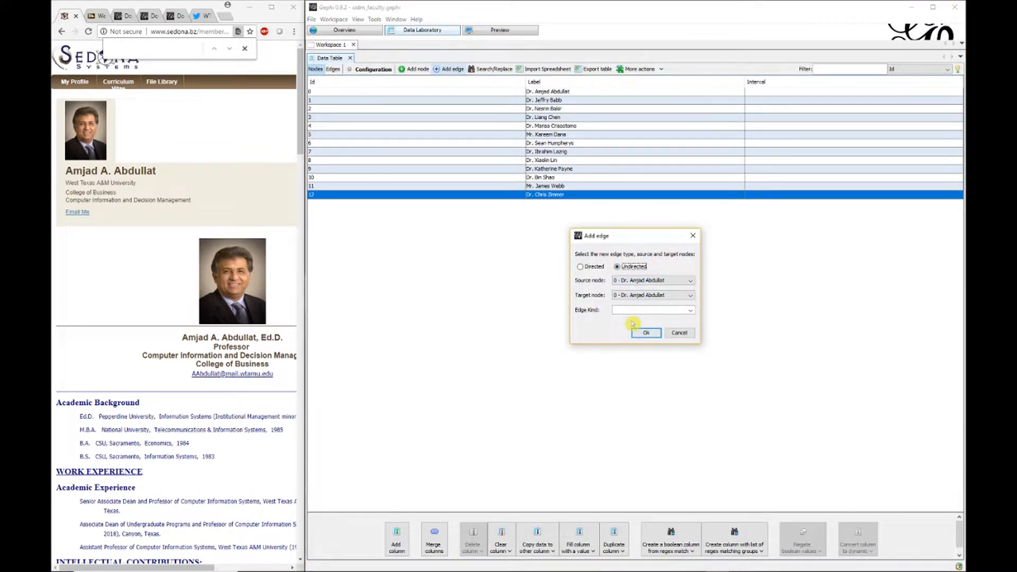
{"action": "left_click", "coordinate": [231, 179]}
{"action": "left_click", "coordinate": [179, 52]}
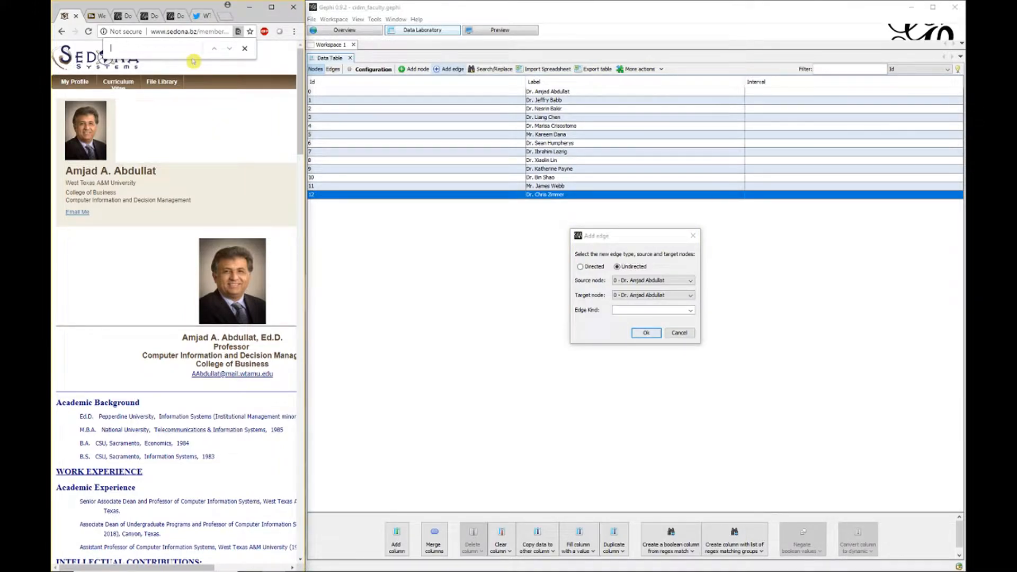
{"action": "type", "text": "babb"}
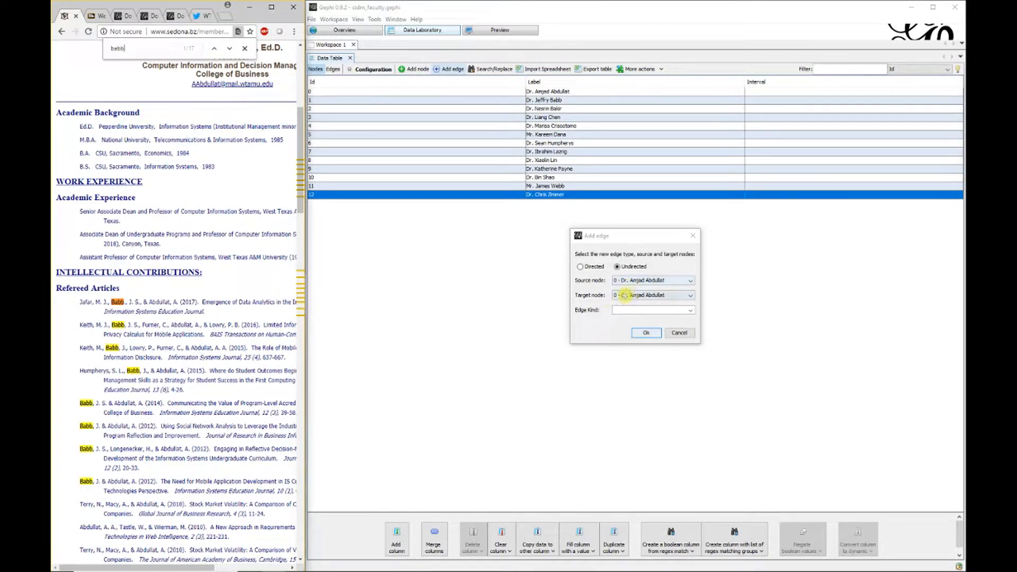
{"action": "left_click", "coordinate": [618, 295]}
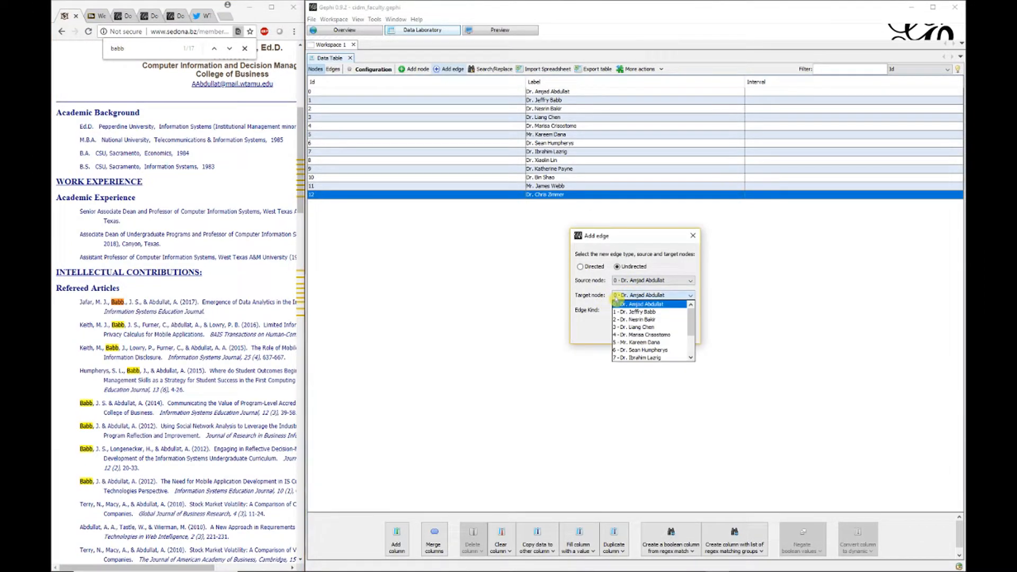
{"action": "left_click", "coordinate": [626, 312]}
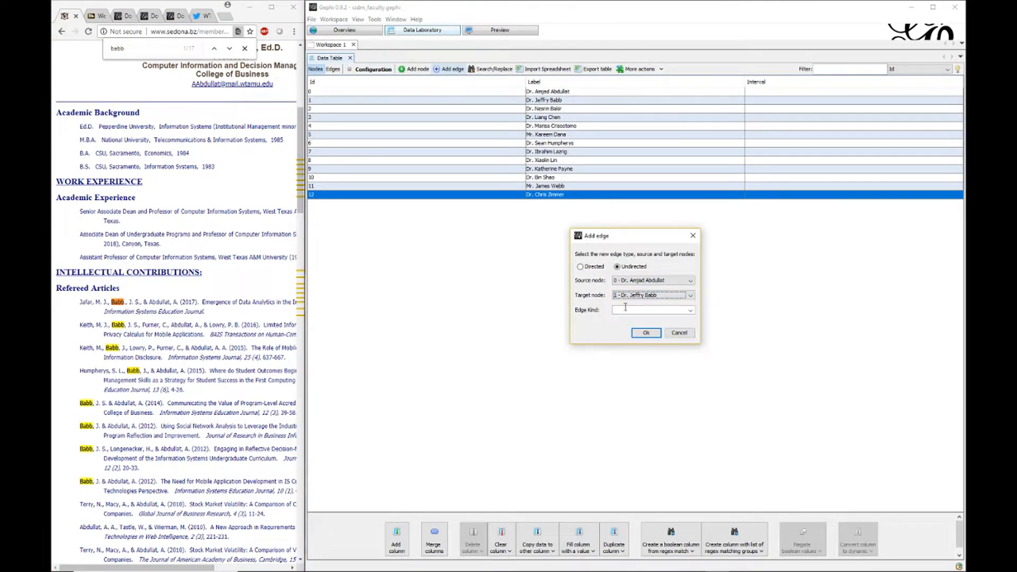
{"action": "left_click", "coordinate": [657, 333]}
{"action": "left_click", "coordinate": [655, 333]}
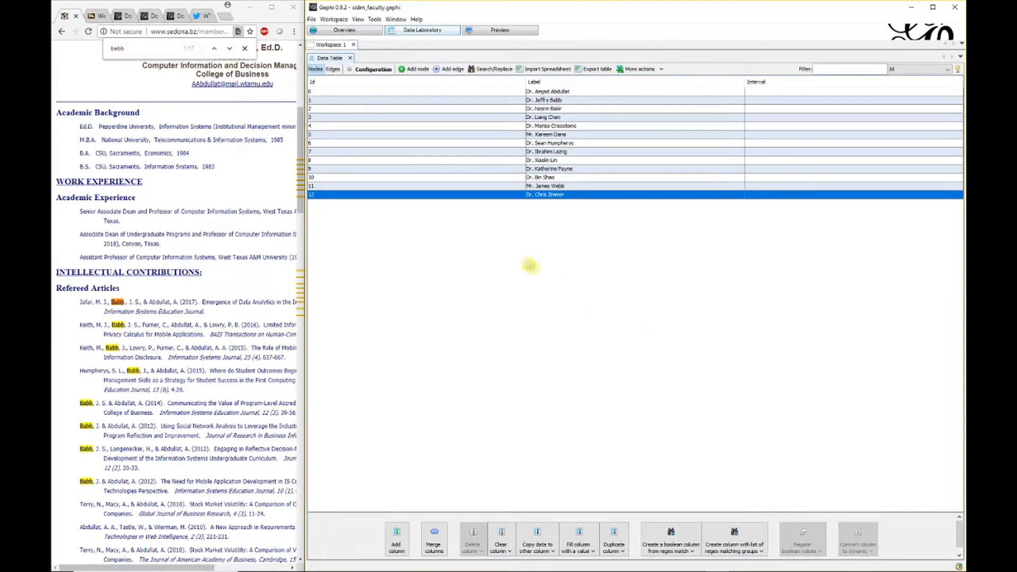
Step: Give the node 0–node 1 edge a weight of 17 and check it in the Overview graph
{"action": "left_click", "coordinate": [334, 70]}
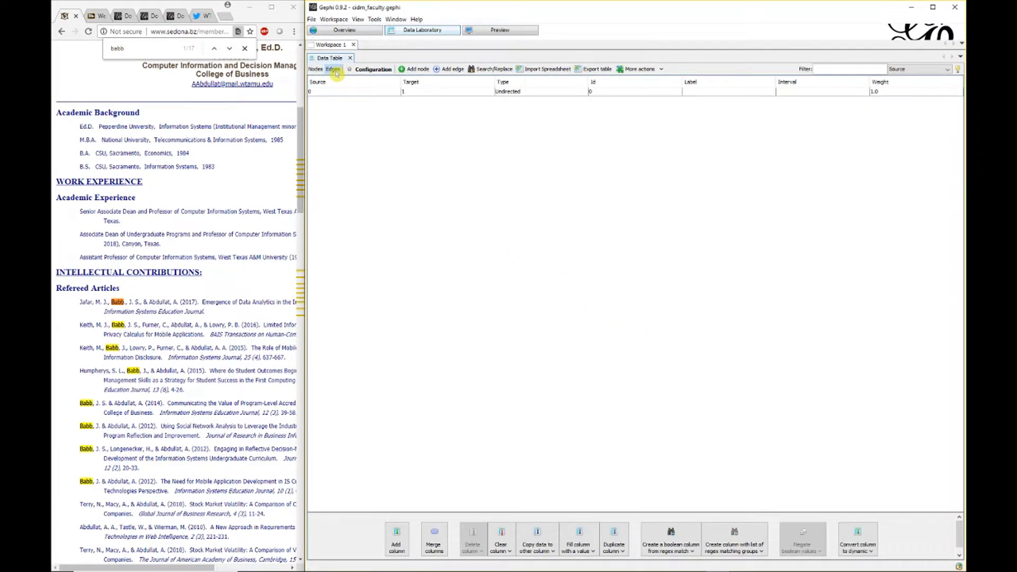
{"action": "left_click", "coordinate": [879, 94]}
{"action": "double_click", "coordinate": [879, 93]}
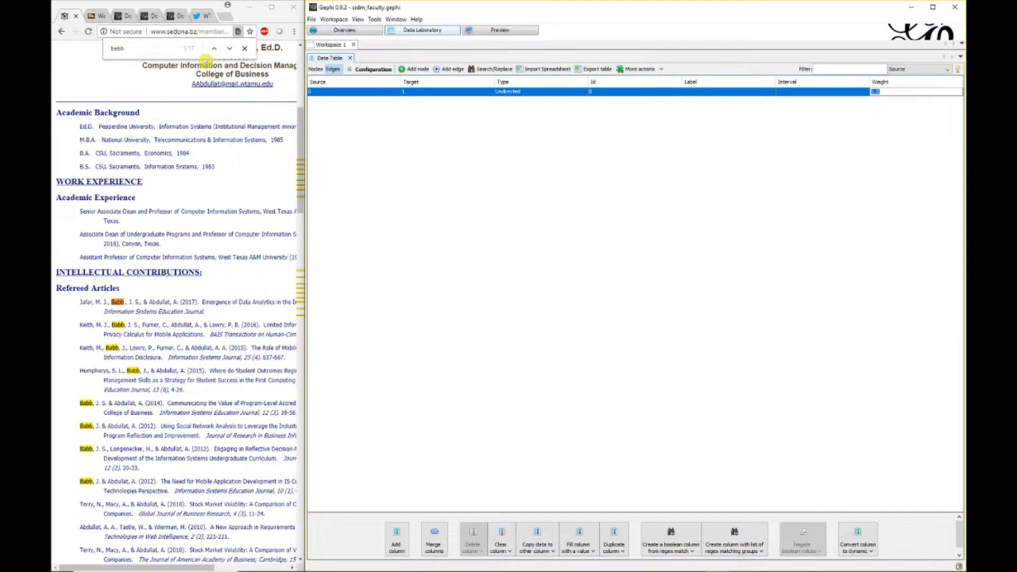
{"action": "type", "text": "17"}
{"action": "key", "text": "Return"}
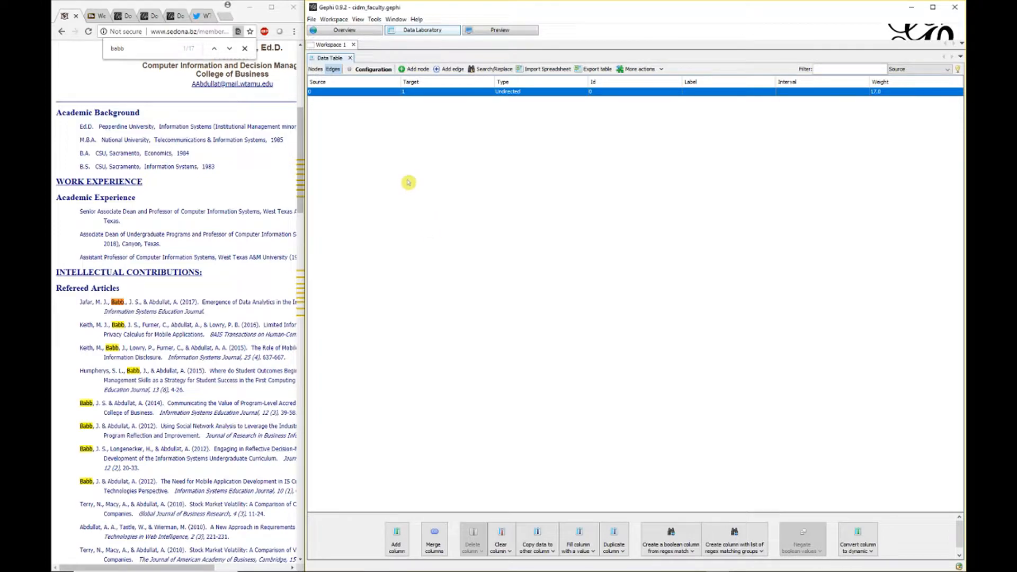
{"action": "left_click", "coordinate": [366, 31]}
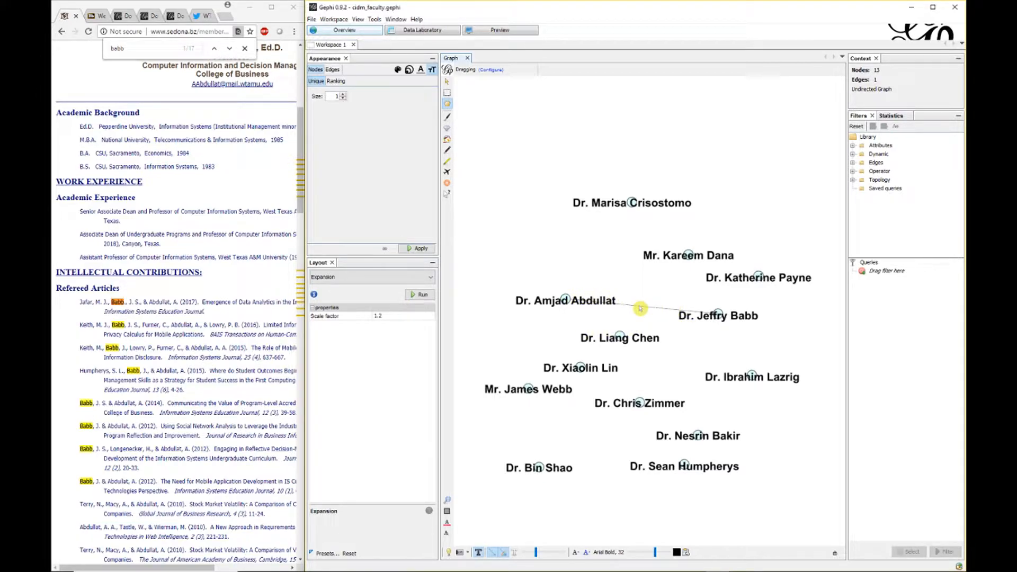
{"action": "left_click", "coordinate": [422, 30]}
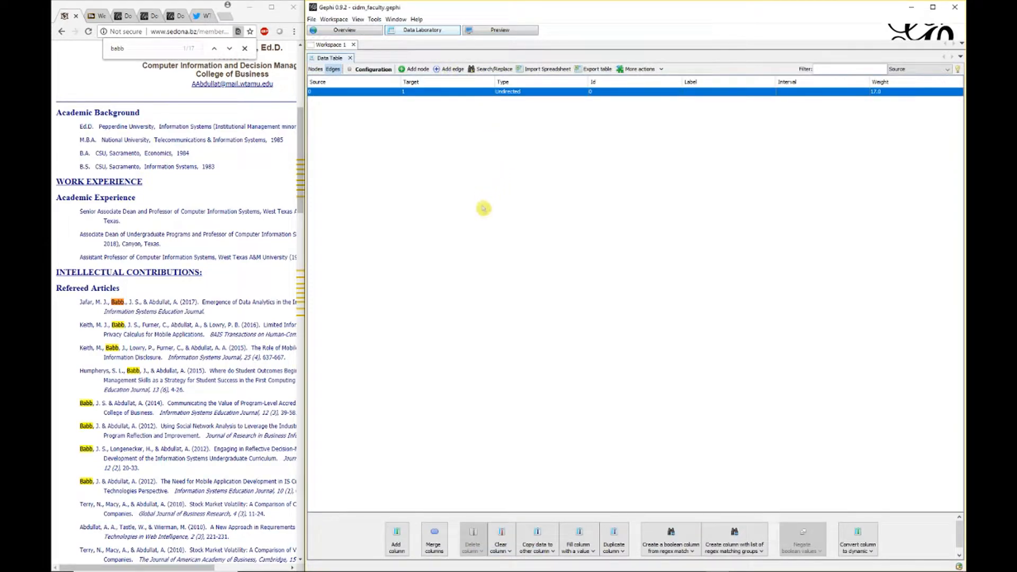
{"action": "left_click", "coordinate": [316, 69]}
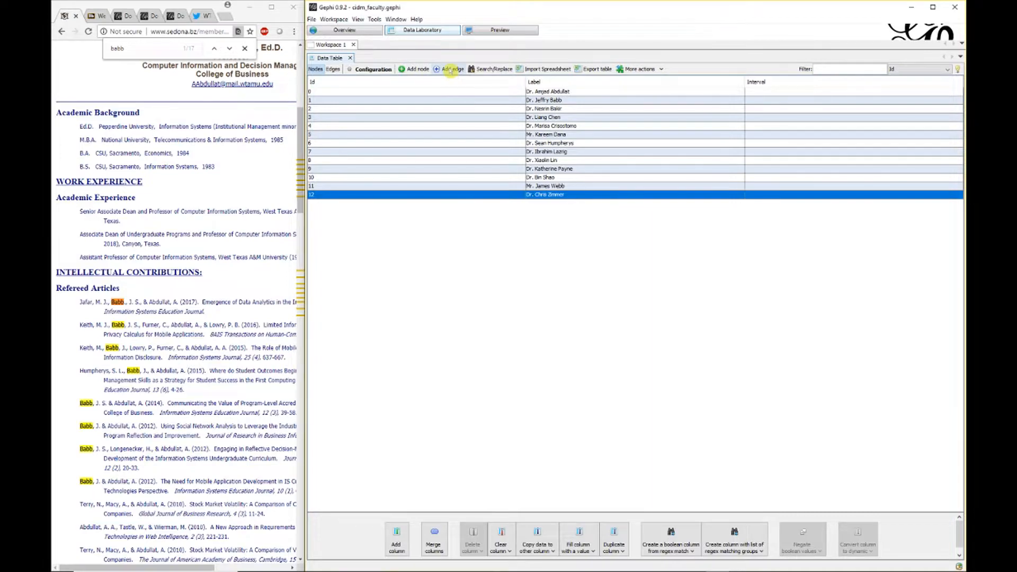
Step: Find 'bakir' in the CV, add an undirected edge from node 0 to node 2, and check the edge weights
{"action": "left_click", "coordinate": [451, 68]}
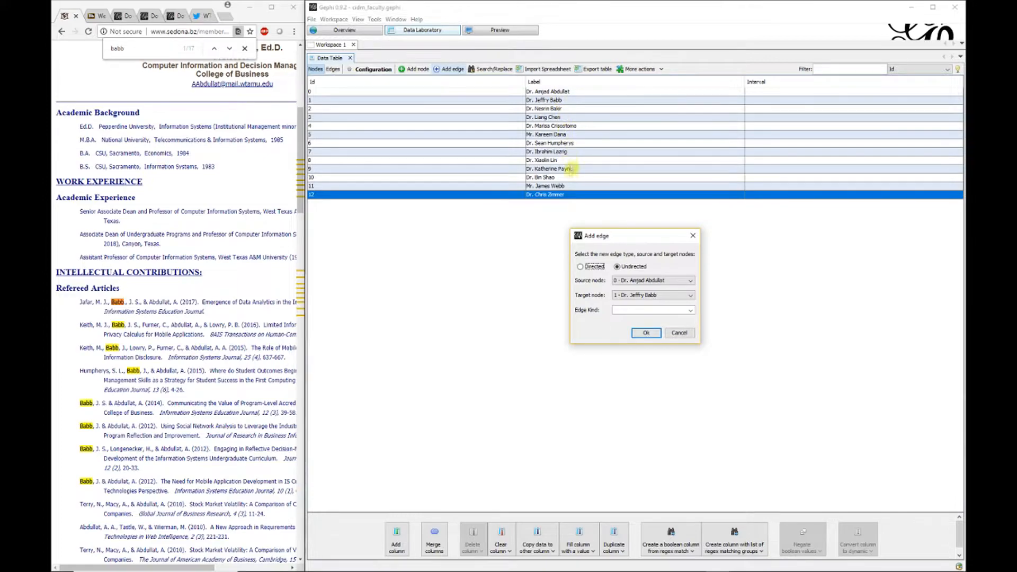
{"action": "left_click", "coordinate": [155, 81]}
{"action": "type", "text": "bakir"}
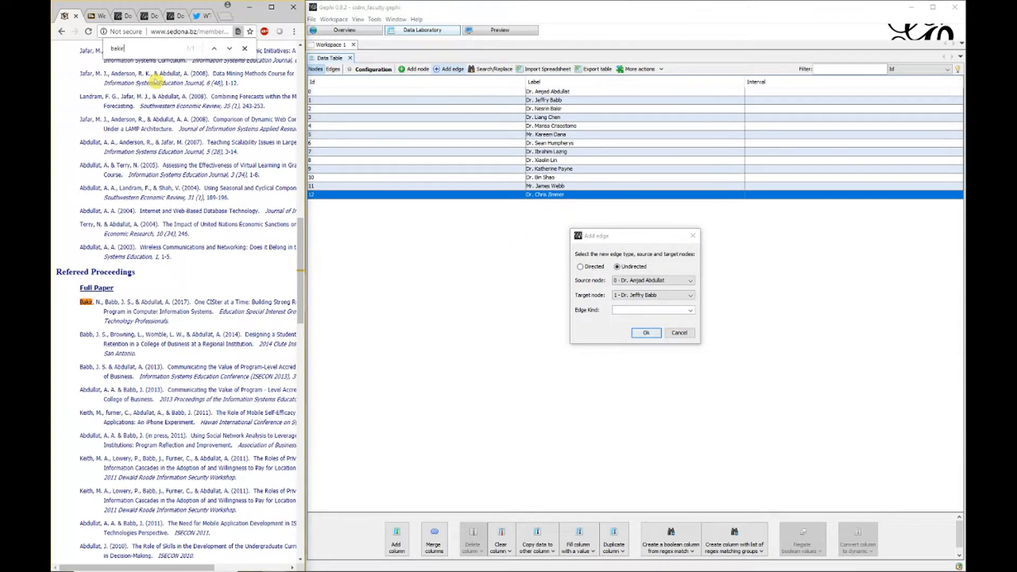
{"action": "left_click", "coordinate": [645, 296]}
{"action": "left_click", "coordinate": [633, 314]}
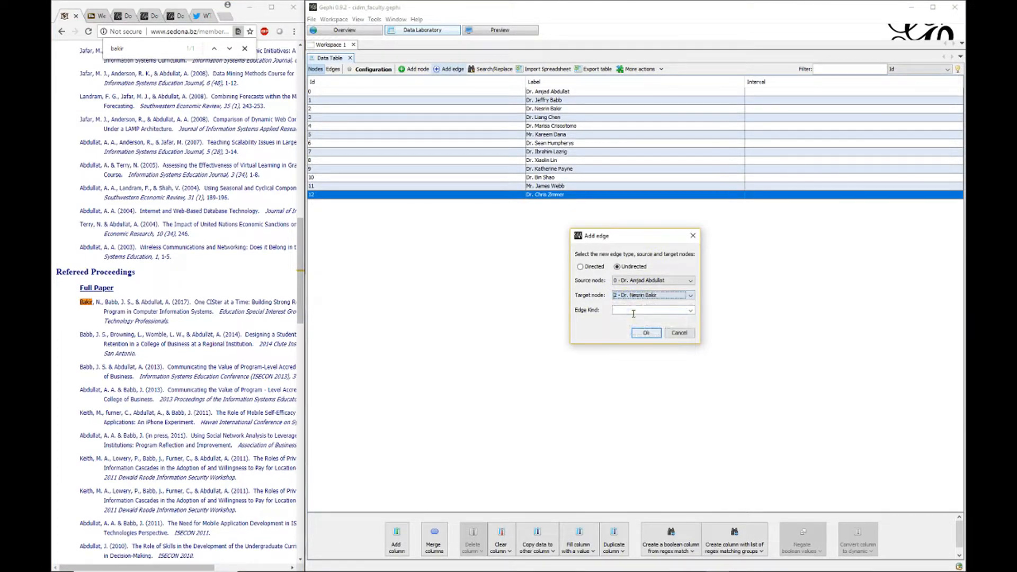
{"action": "left_click", "coordinate": [647, 333]}
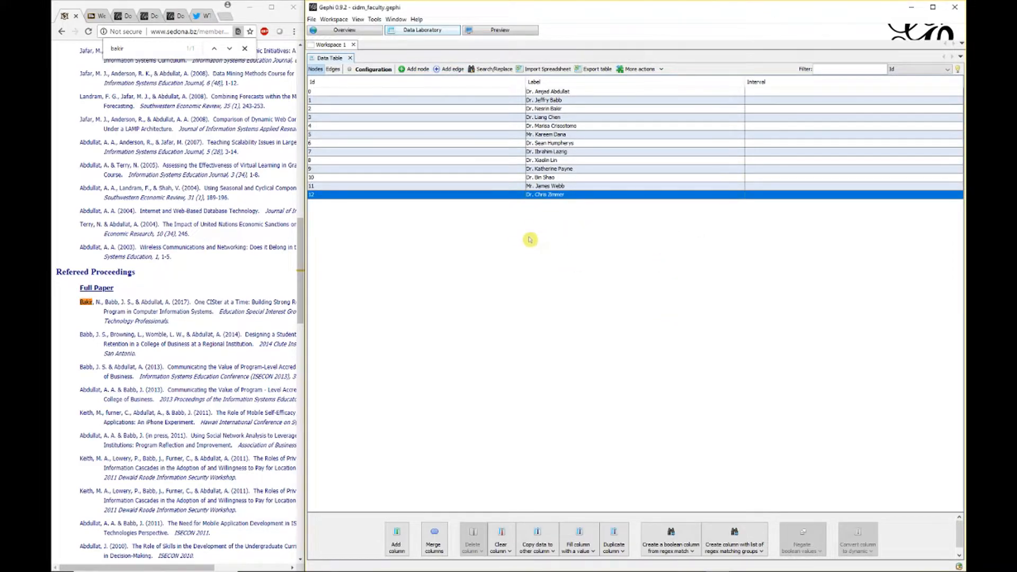
{"action": "left_click", "coordinate": [334, 69]}
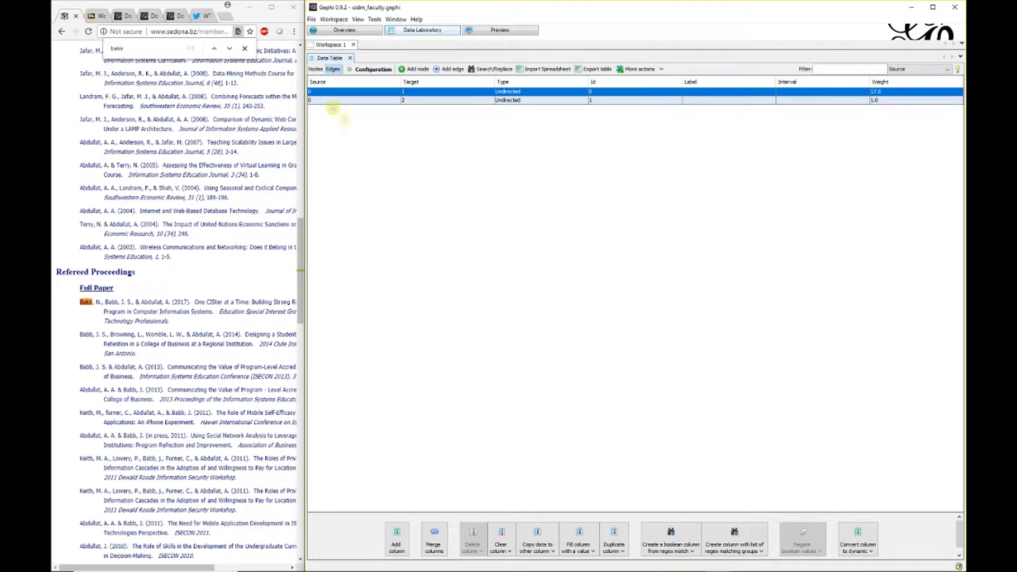
{"action": "left_click", "coordinate": [315, 69]}
Step: Start a new edge from node 0, trying targets 3 and 4 while searching the CV for 'chen' and 'cris'
{"action": "left_click", "coordinate": [435, 71]}
{"action": "left_click", "coordinate": [647, 295]}
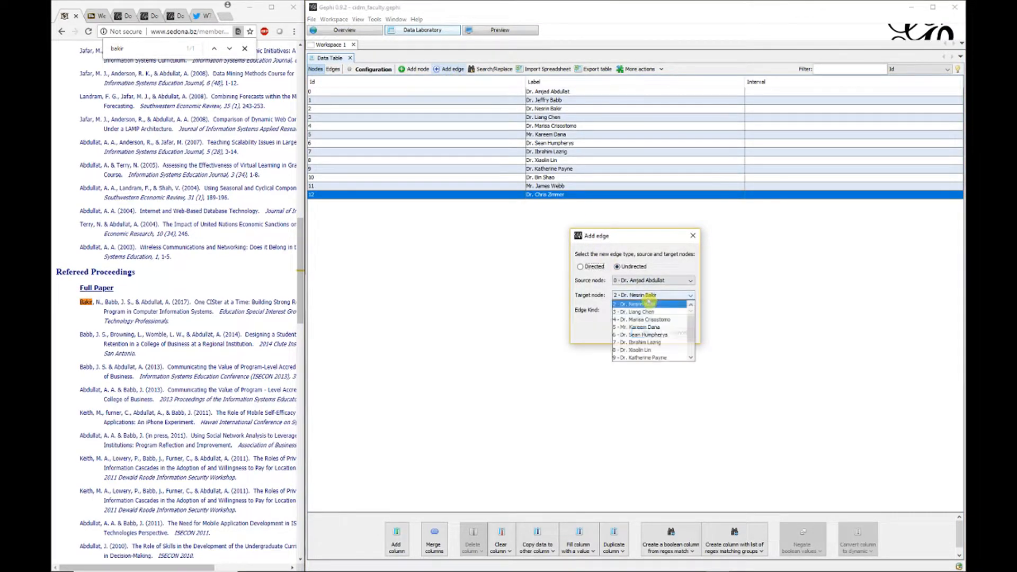
{"action": "left_click", "coordinate": [648, 311]}
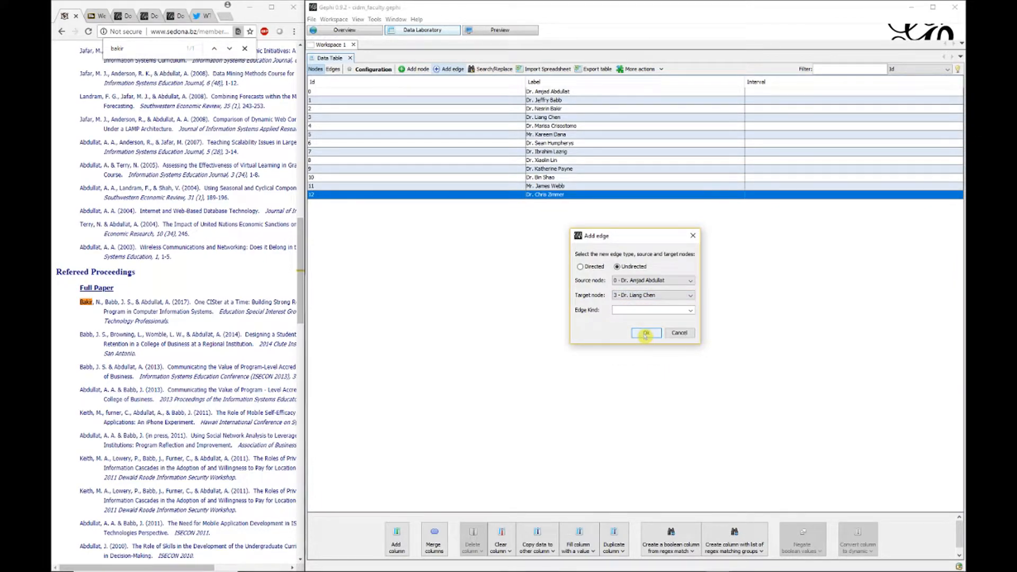
{"action": "left_click_drag", "start_coordinate": [131, 48], "coordinate": [91, 48]}
{"action": "type", "text": "chen"}
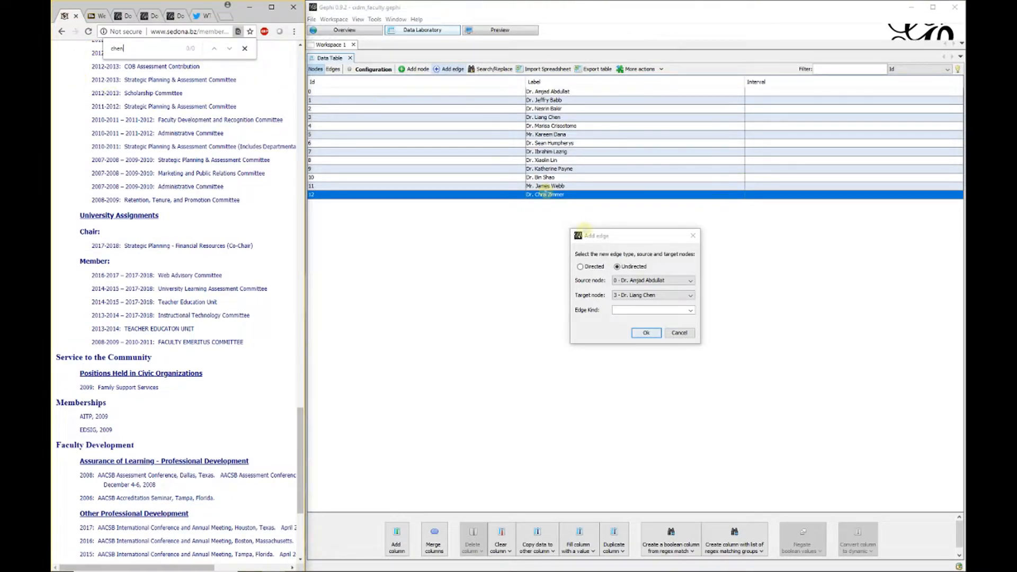
{"action": "left_click", "coordinate": [635, 295]}
{"action": "left_click", "coordinate": [627, 322]}
{"action": "left_click_drag", "start_coordinate": [136, 49], "coordinate": [67, 45]}
{"action": "type", "text": "criso"}
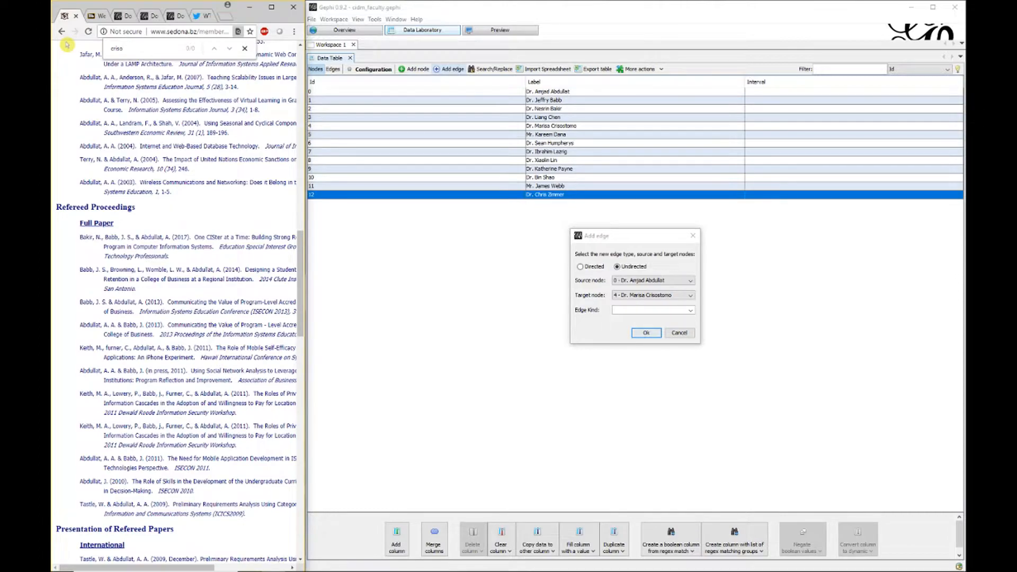
Step: Search the CV for 'dana' and 'hump', then create the undirected edge from node 0 to node 6
{"action": "key", "text": "ctrl+a"}
{"action": "key", "text": "BackSpace"}
{"action": "type", "text": "dana"}
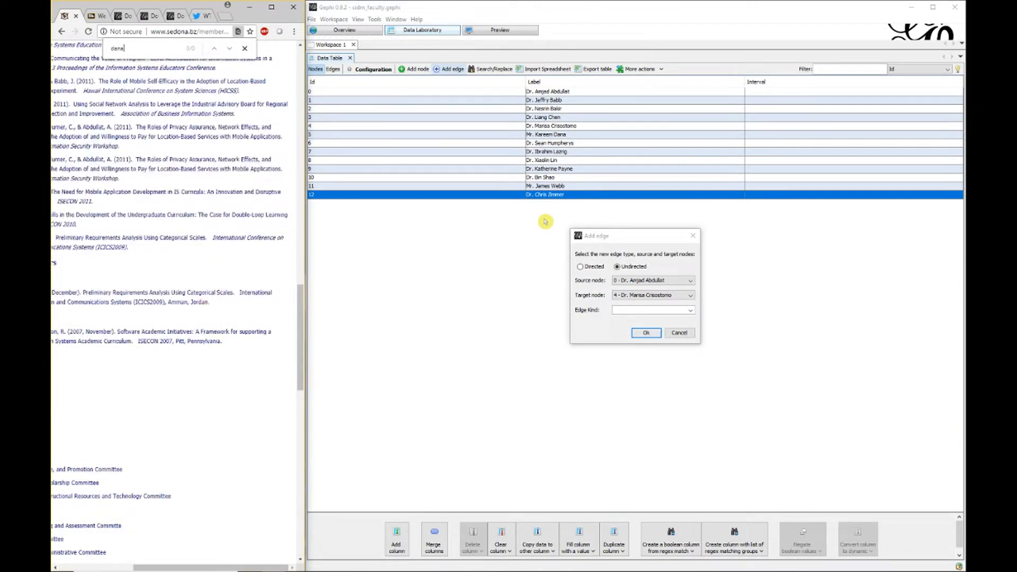
{"action": "key", "text": "BackSpace"}
{"action": "key", "text": "BackSpace"}
{"action": "key", "text": "BackSpace"}
{"action": "key", "text": "BackSpace"}
{"action": "type", "text": "hump"}
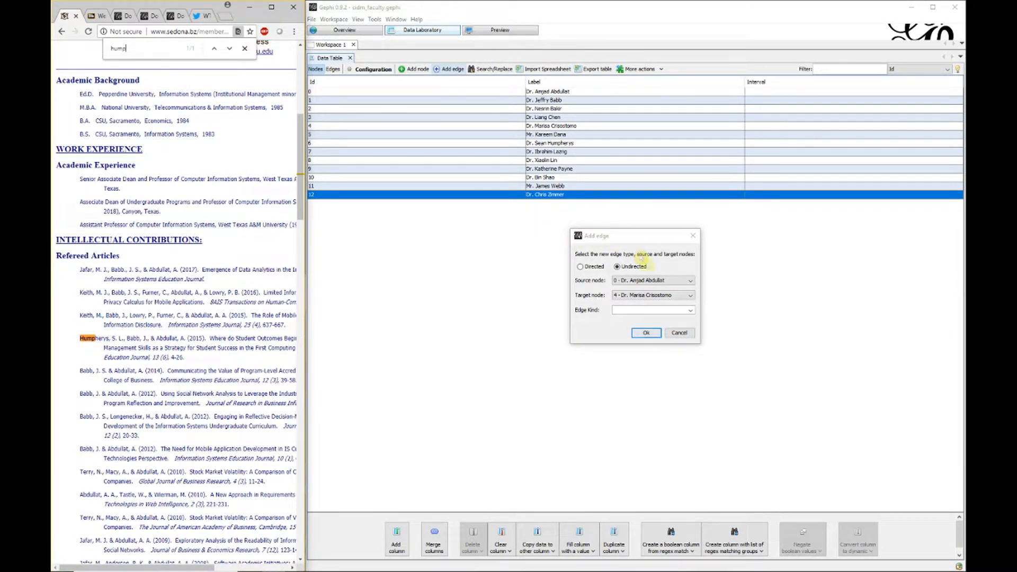
{"action": "left_click", "coordinate": [659, 295]}
{"action": "left_click", "coordinate": [645, 333]}
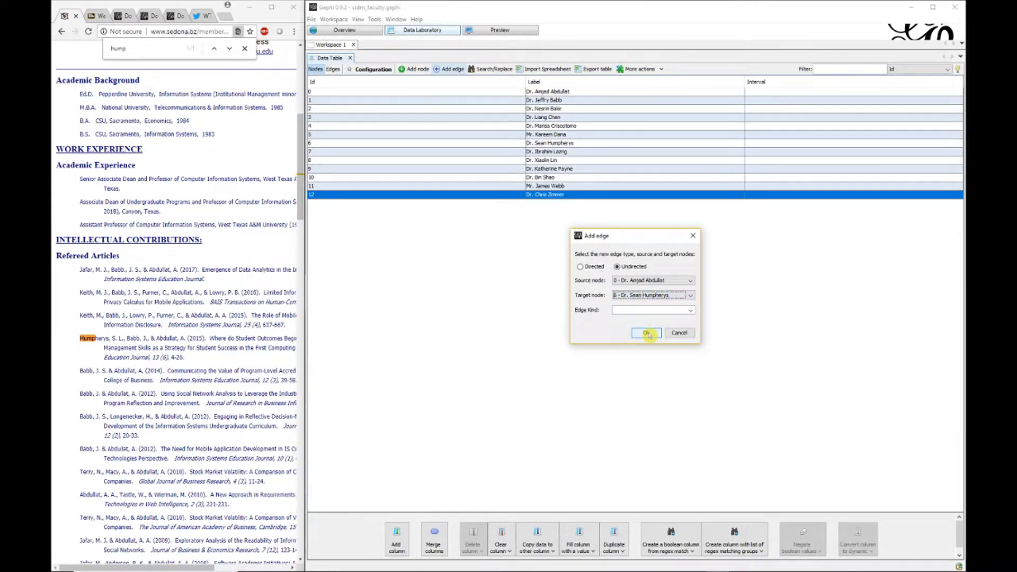
{"action": "left_click", "coordinate": [648, 333]}
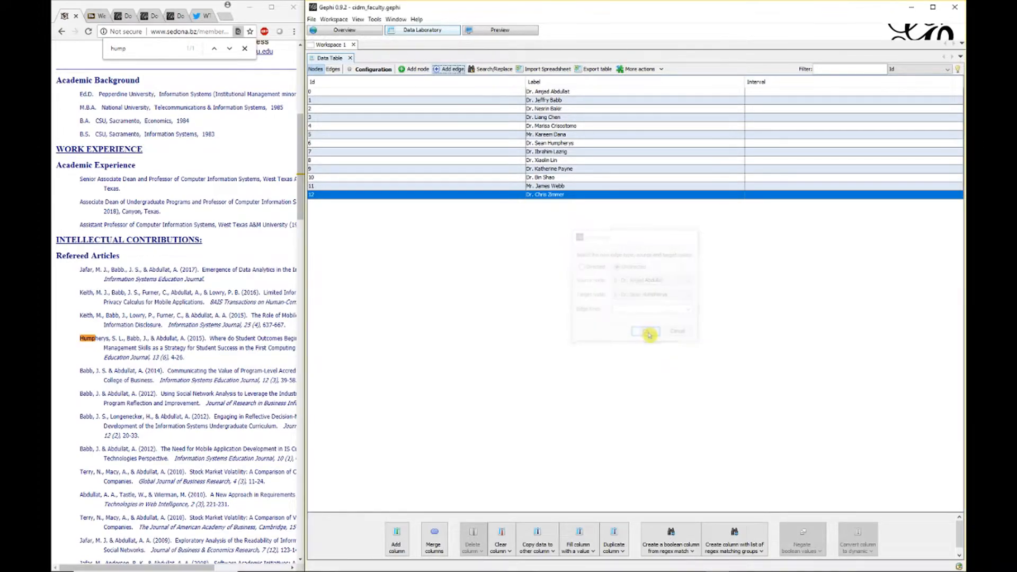
Step: Search the CV for 'laz' and 'lin', then add an undirected edge from node 0 to node 9
{"action": "left_click", "coordinate": [450, 69]}
{"action": "left_click", "coordinate": [72, 9]}
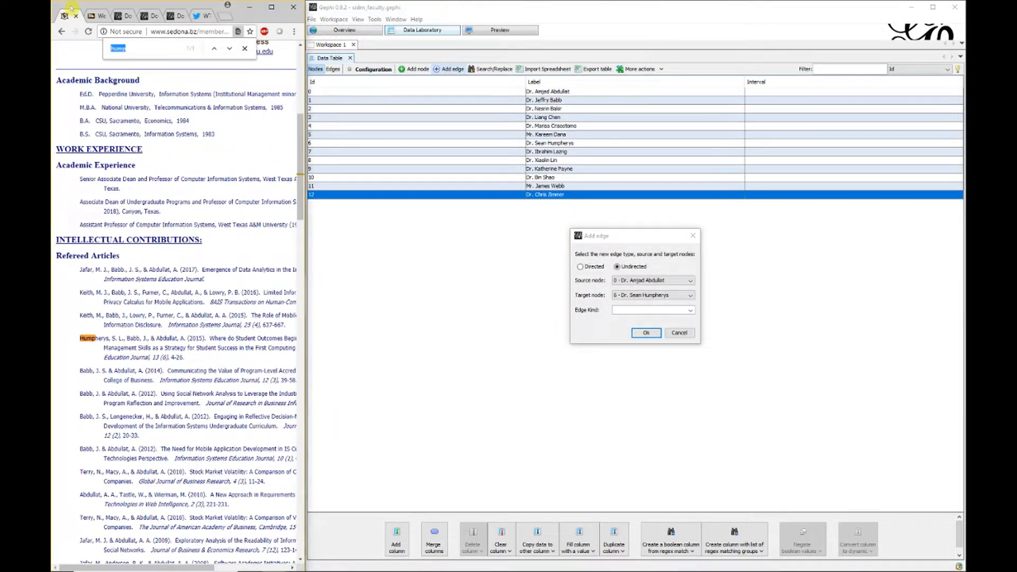
{"action": "type", "text": "lazrig"}
{"action": "key", "text": "ctrl+a"}
{"action": "type", "text": "lin"}
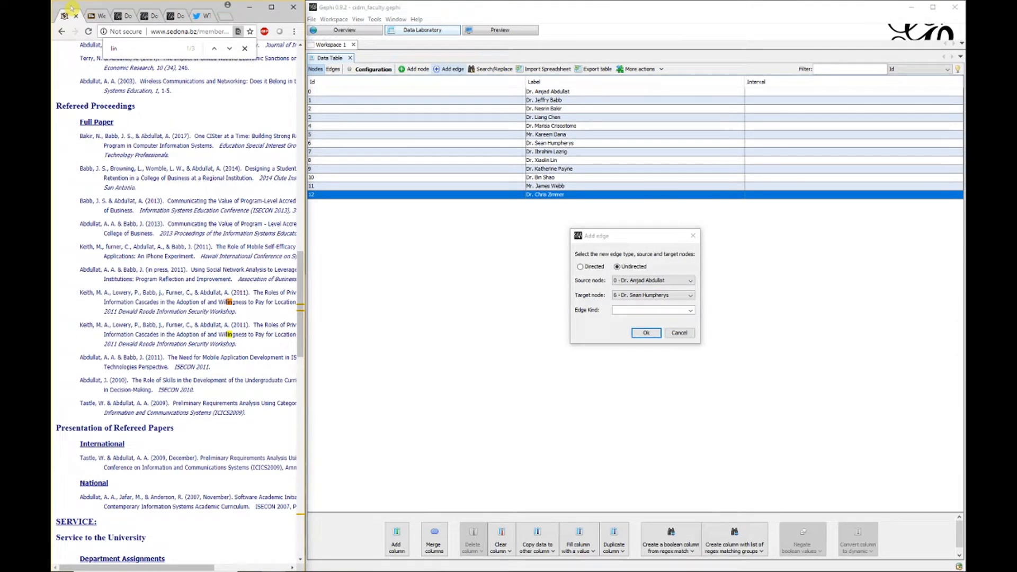
{"action": "key", "text": "ctrl+a"}
{"action": "left_click", "coordinate": [230, 48]}
{"action": "left_click", "coordinate": [230, 48]}
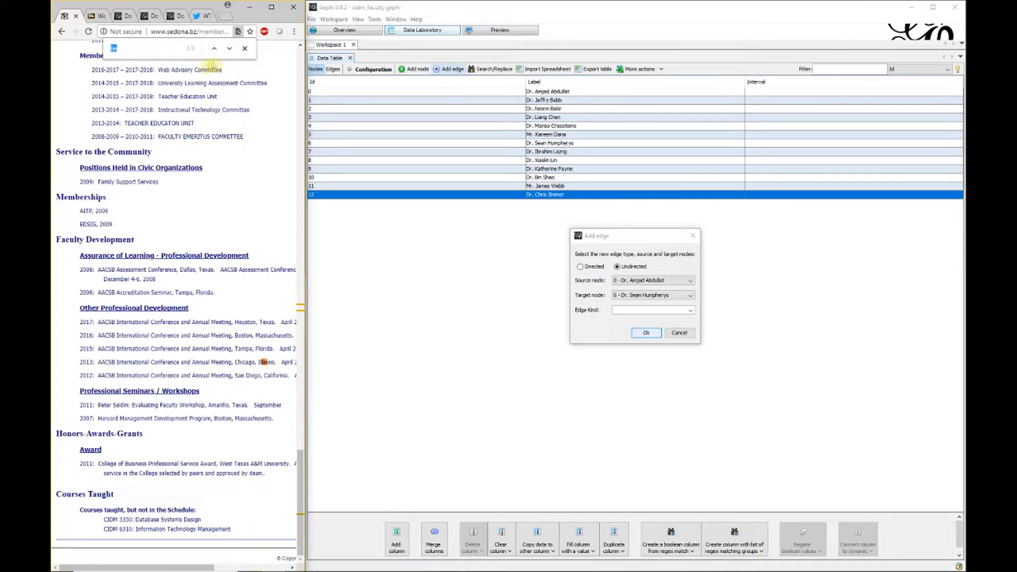
{"action": "left_click", "coordinate": [691, 295]}
{"action": "left_click", "coordinate": [651, 309]}
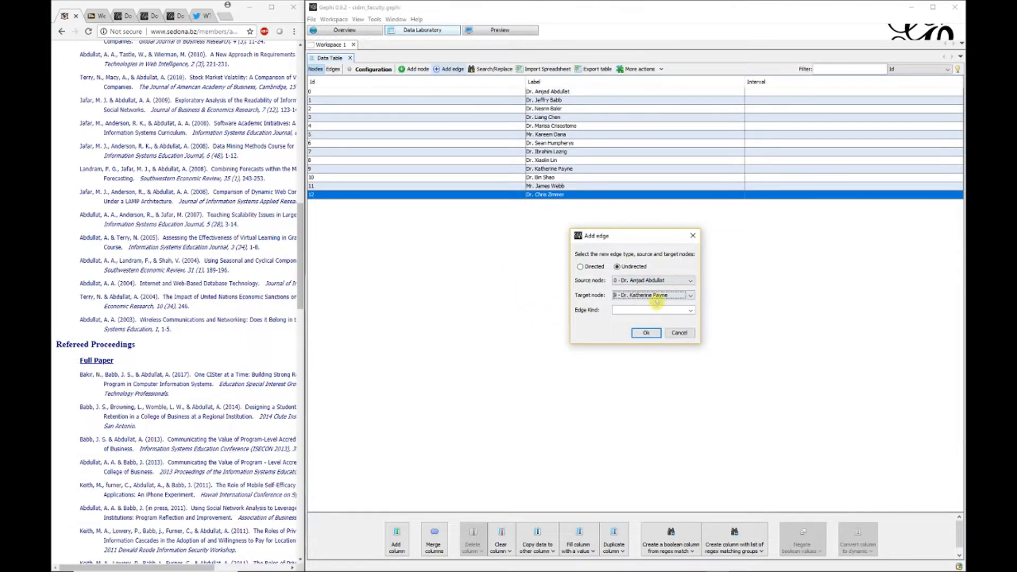
{"action": "left_click", "coordinate": [653, 338]}
Step: Search the CV for 'shao', then go back to Gephi's data window
{"action": "left_click", "coordinate": [193, 168]}
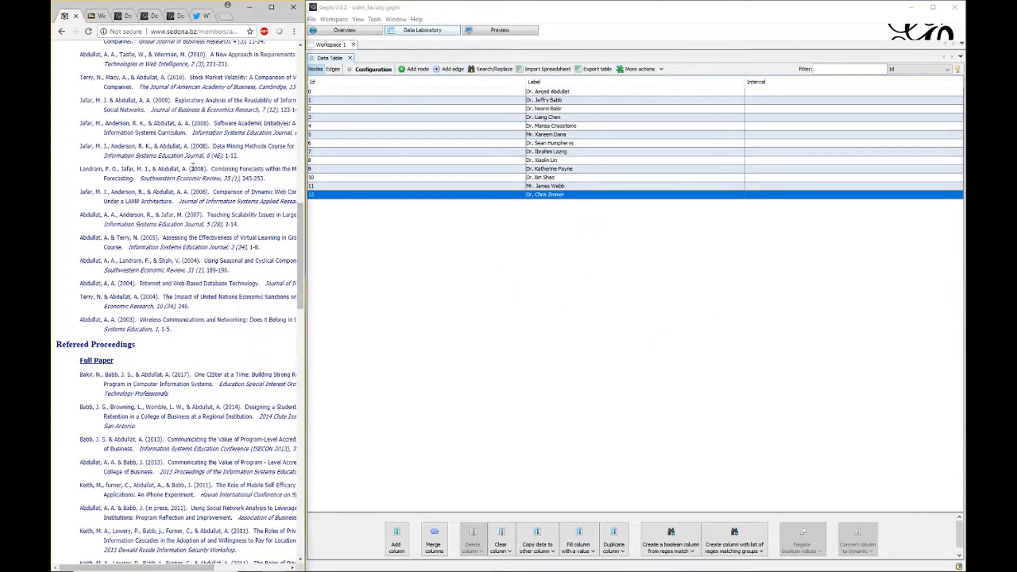
{"action": "key", "text": "ctrl+f"}
{"action": "type", "text": "shao"}
{"action": "key", "text": "BackSpace"}
{"action": "key", "text": "BackSpace"}
{"action": "key", "text": "BackSpace"}
{"action": "key", "text": "BackSpace"}
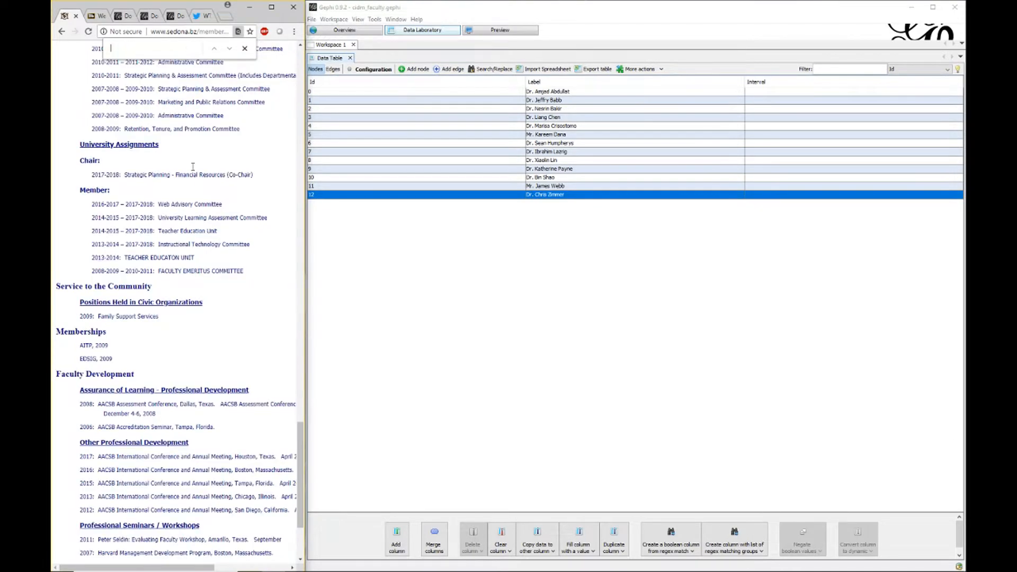
{"action": "left_click", "coordinate": [486, 265]}
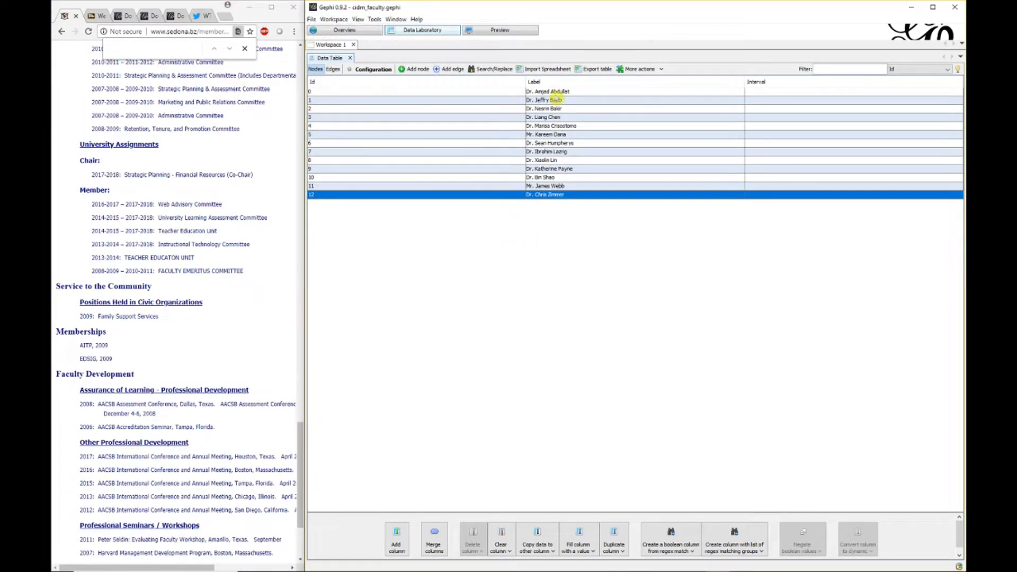
Step: Go back to the WTAMU Faculty listing, scroll the profiles, and open the second faculty member's CV
{"action": "left_click", "coordinate": [238, 153]}
{"action": "left_click", "coordinate": [62, 32]}
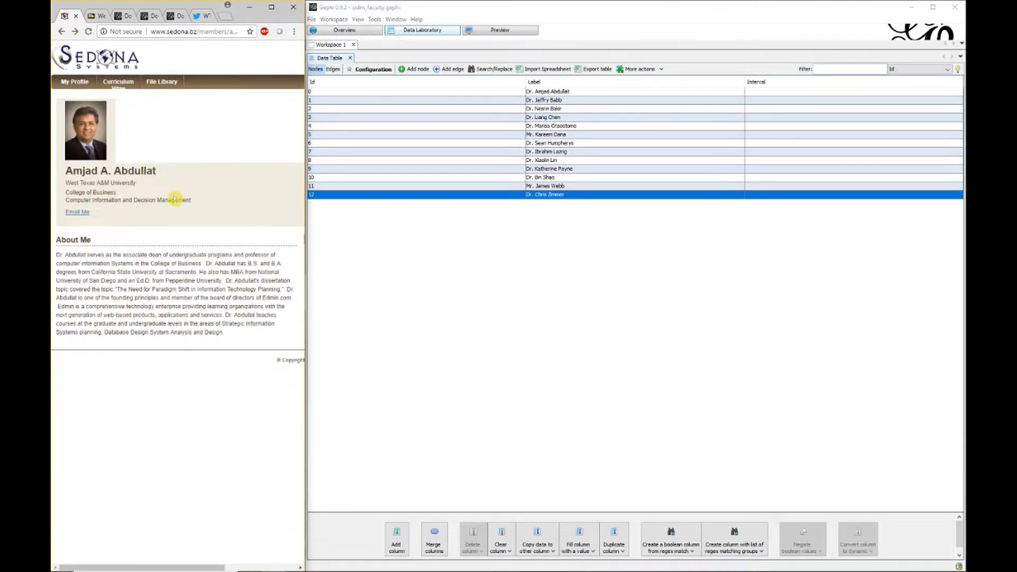
{"action": "left_click", "coordinate": [62, 32]}
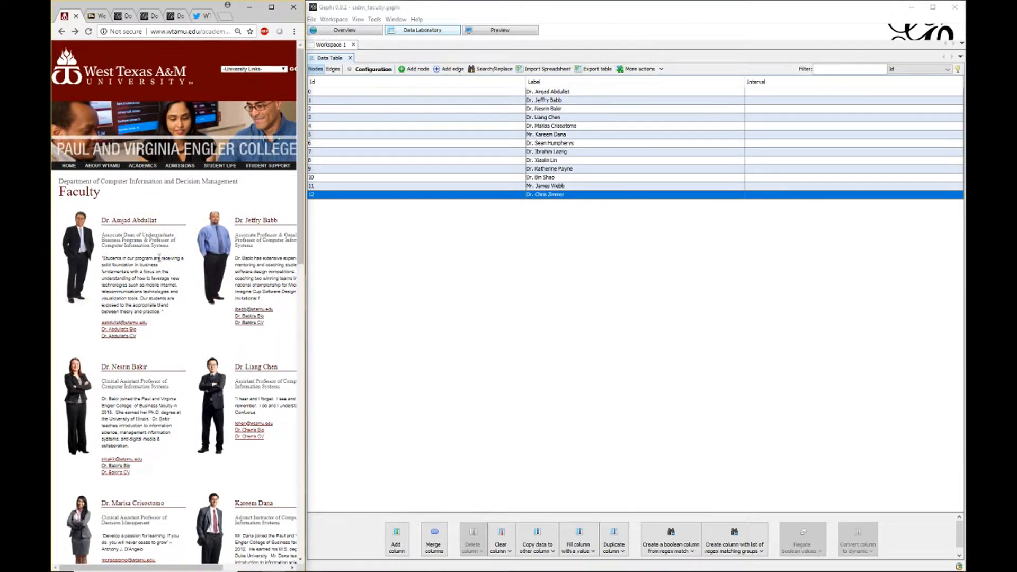
{"action": "scroll", "coordinate": [159, 257], "scroll_direction": "down", "scroll_amount": 3}
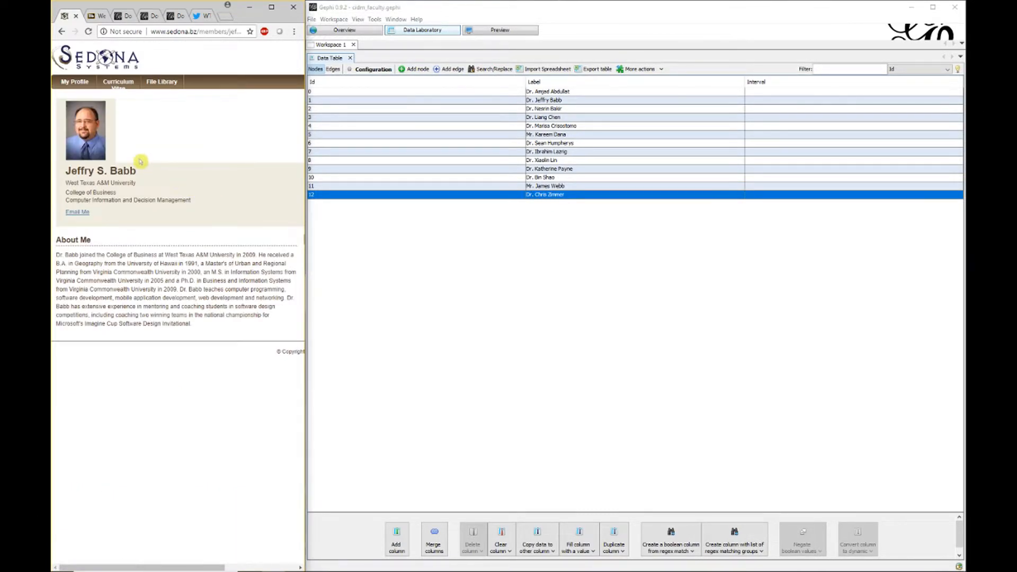
{"action": "left_click", "coordinate": [61, 32]}
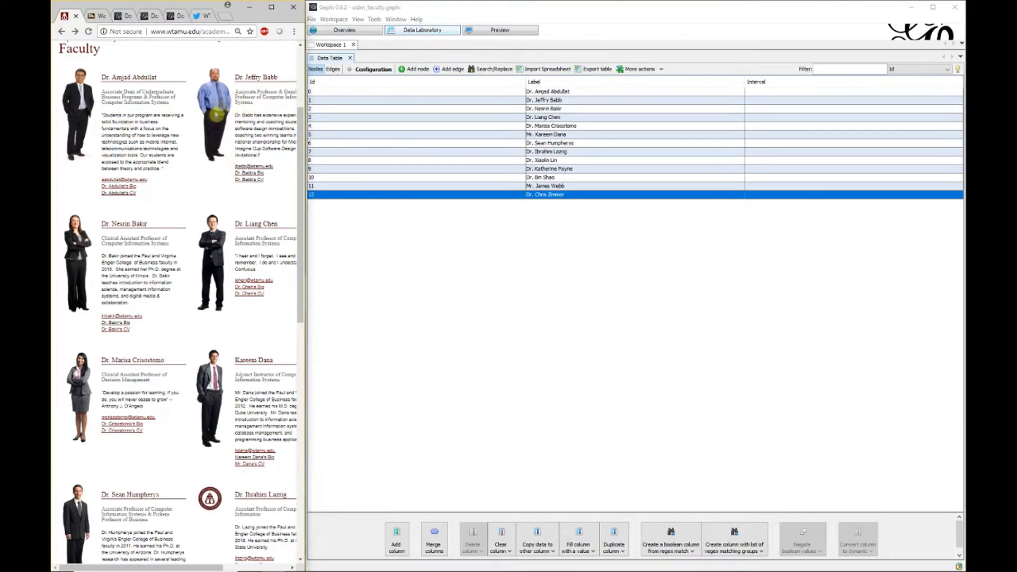
{"action": "scroll", "coordinate": [232, 120], "scroll_direction": "down", "scroll_amount": 1}
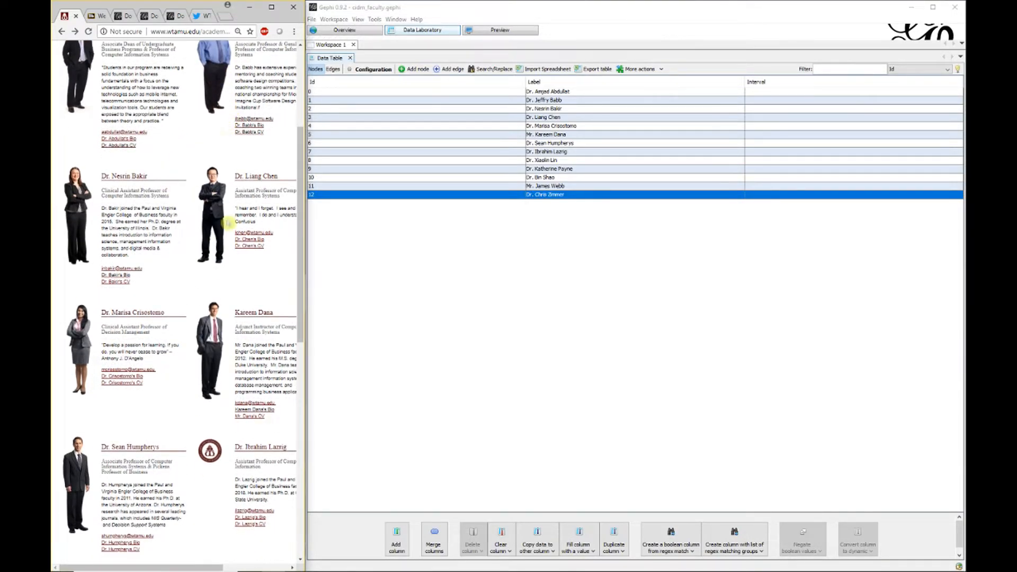
{"action": "scroll", "coordinate": [169, 299], "scroll_direction": "down", "scroll_amount": 7}
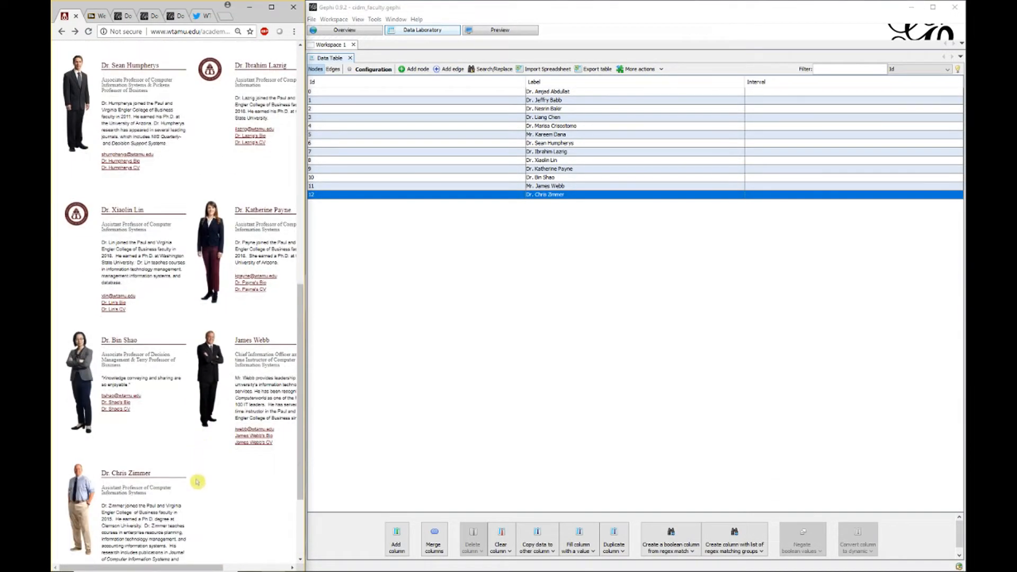
{"action": "scroll", "coordinate": [201, 469], "scroll_direction": "down", "scroll_amount": 2}
{"action": "scroll", "coordinate": [200, 470], "scroll_direction": "up", "scroll_amount": 9}
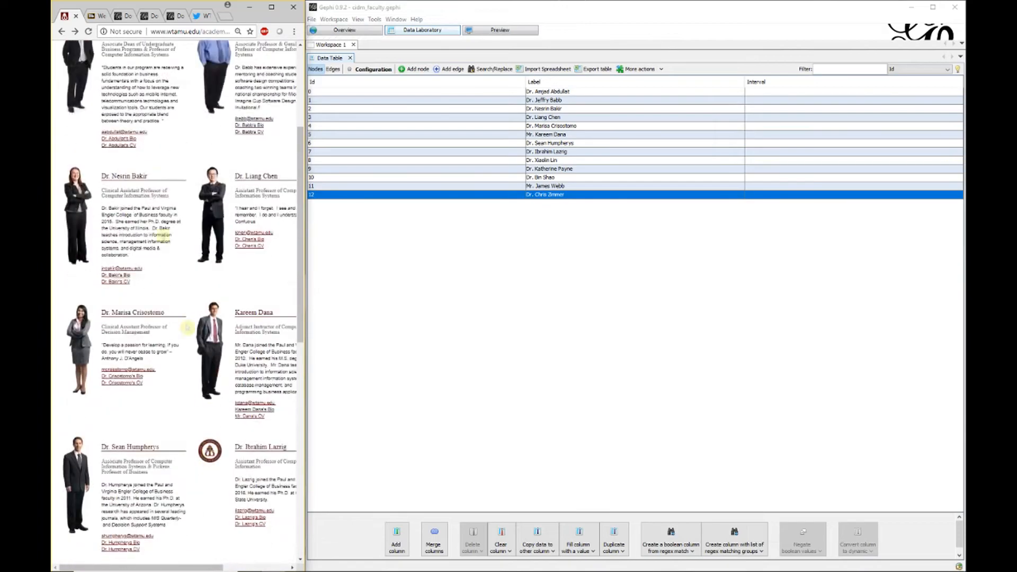
{"action": "scroll", "coordinate": [184, 266], "scroll_direction": "down", "scroll_amount": 4}
{"action": "scroll", "coordinate": [187, 318], "scroll_direction": "down", "scroll_amount": 4}
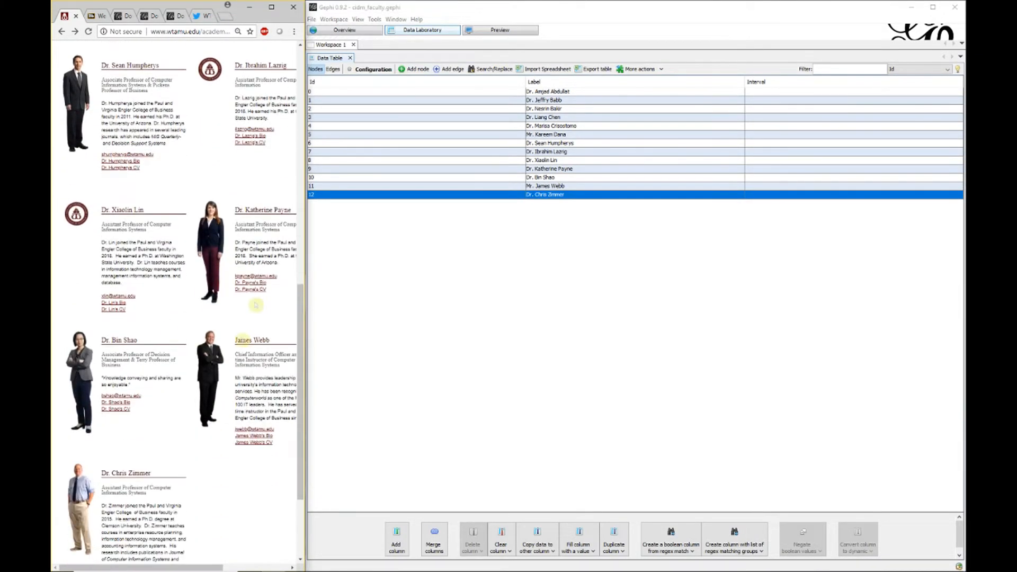
{"action": "scroll", "coordinate": [226, 277], "scroll_direction": "down", "scroll_amount": 1}
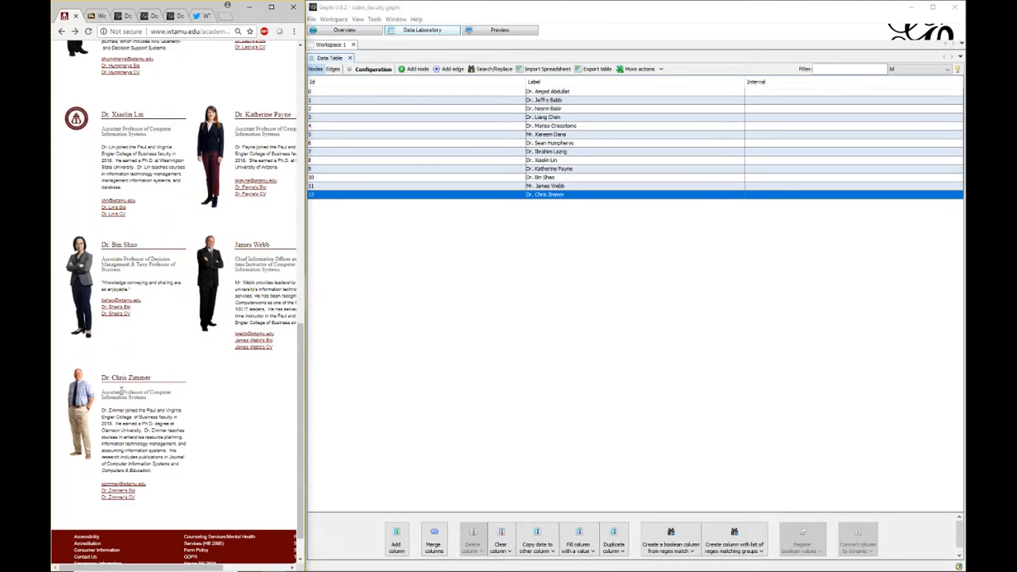
{"action": "scroll", "coordinate": [121, 391], "scroll_direction": "up", "scroll_amount": 10}
{"action": "left_click", "coordinate": [243, 286]}
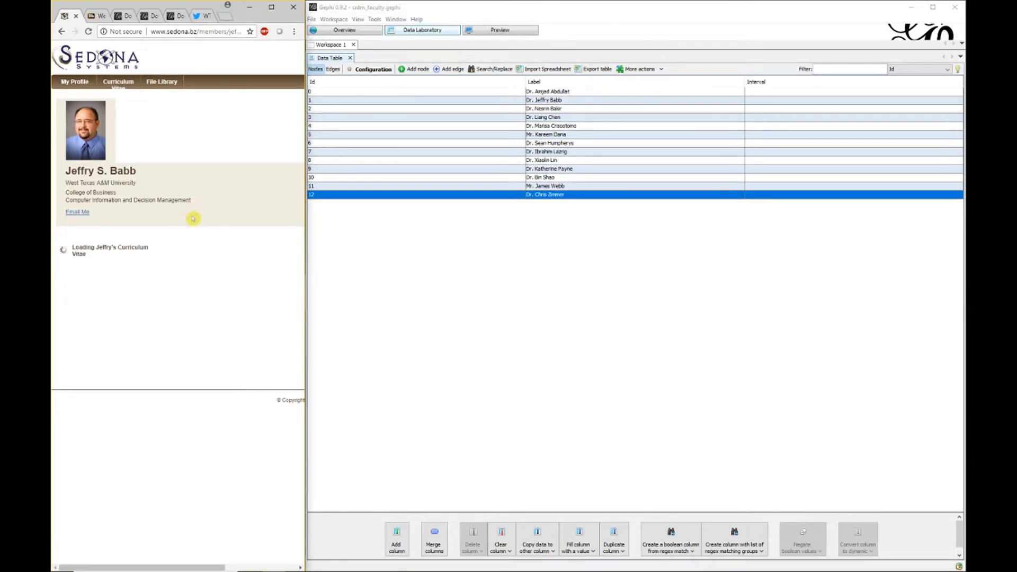
Step: Search the new CV for 'bakr' and add an undirected edge from node 1 to node 2
{"action": "key", "text": "ctrl+f"}
{"action": "type", "text": "bakr"}
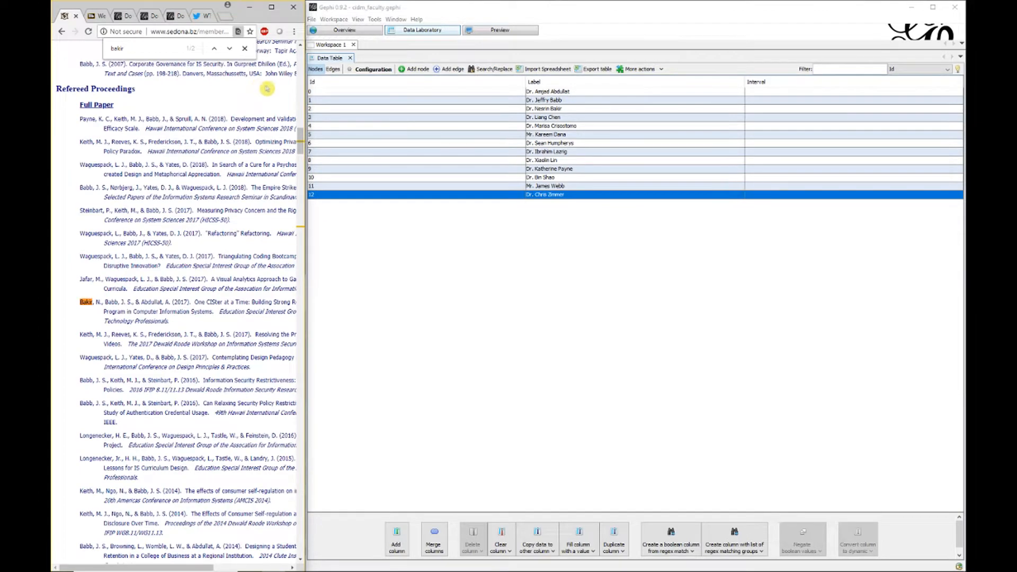
{"action": "left_click", "coordinate": [441, 70]}
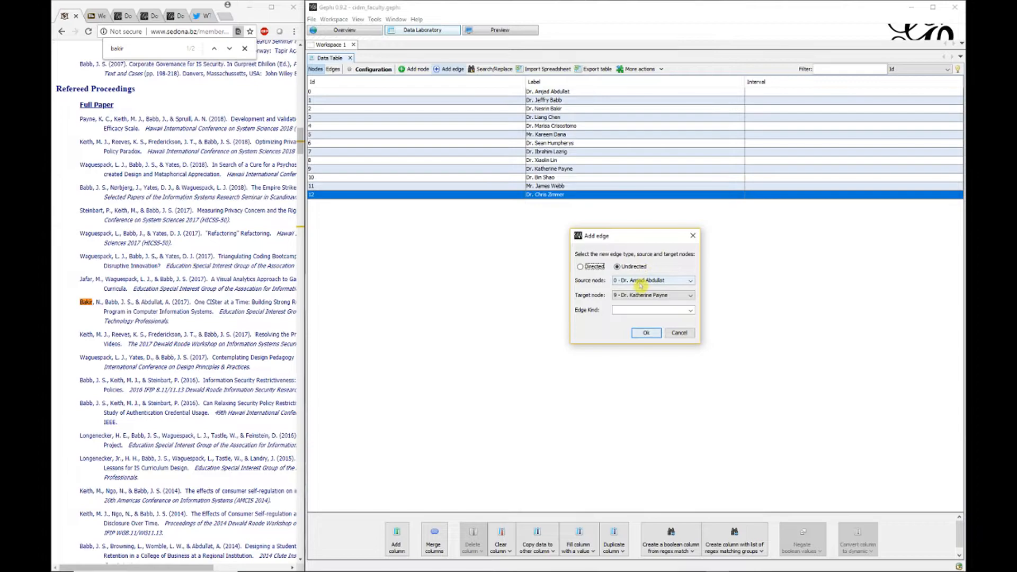
{"action": "left_click", "coordinate": [667, 282]}
{"action": "left_click", "coordinate": [656, 300]}
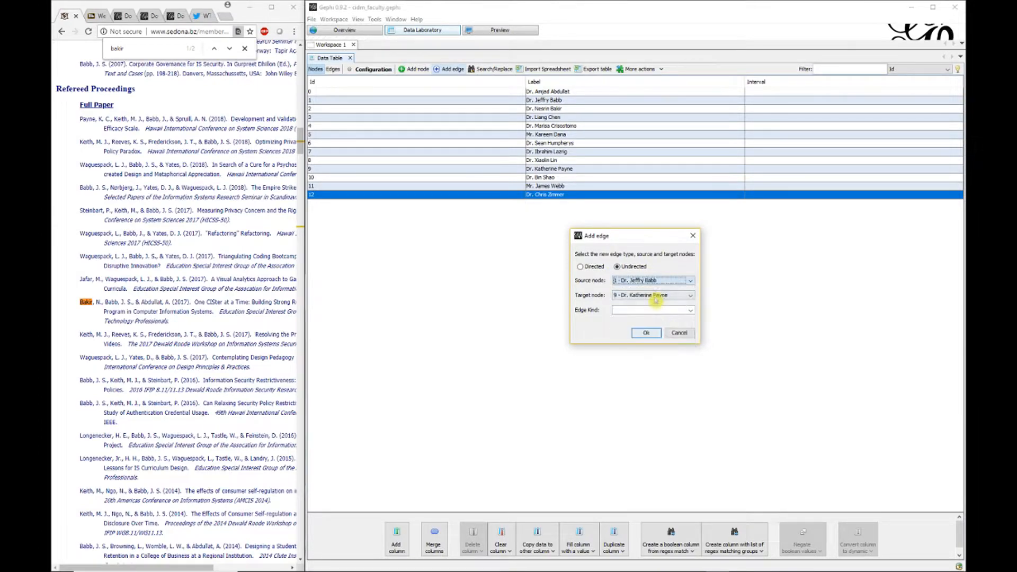
{"action": "left_click", "coordinate": [654, 297]}
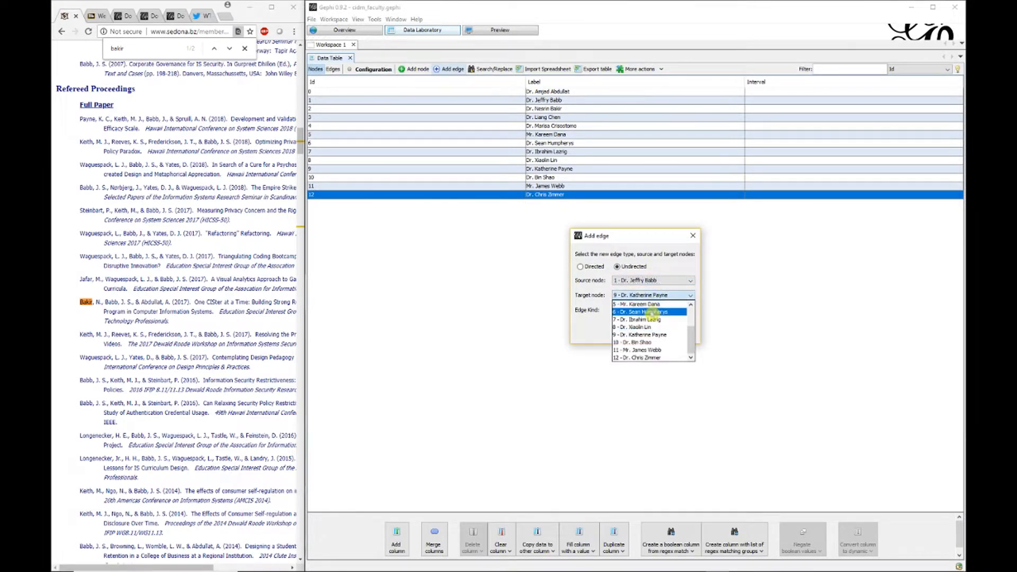
{"action": "left_click", "coordinate": [652, 319]}
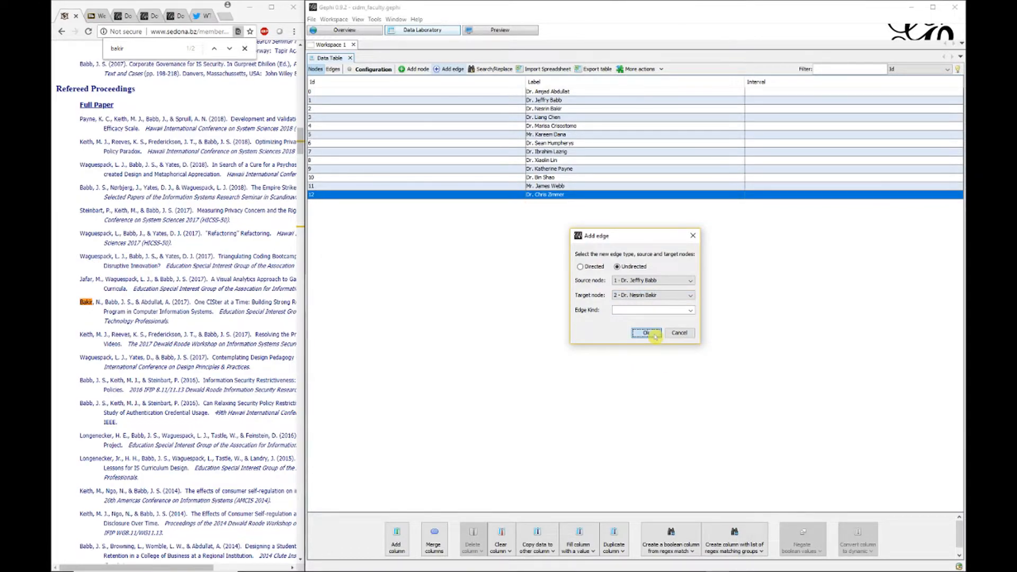
{"action": "left_click", "coordinate": [647, 333]}
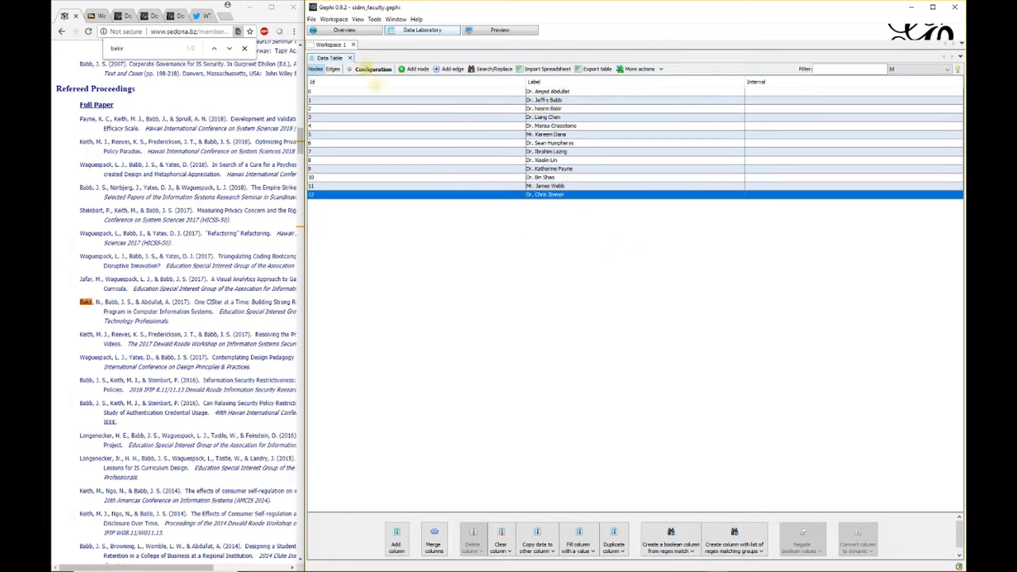
Step: Change the weight of edge Id 4 (node 1 to node 2) to 2 in the Edges table
{"action": "left_click", "coordinate": [333, 68]}
{"action": "left_click", "coordinate": [886, 125]}
{"action": "double_click", "coordinate": [885, 126]}
{"action": "type", "text": "2"}
{"action": "key", "text": "Return"}
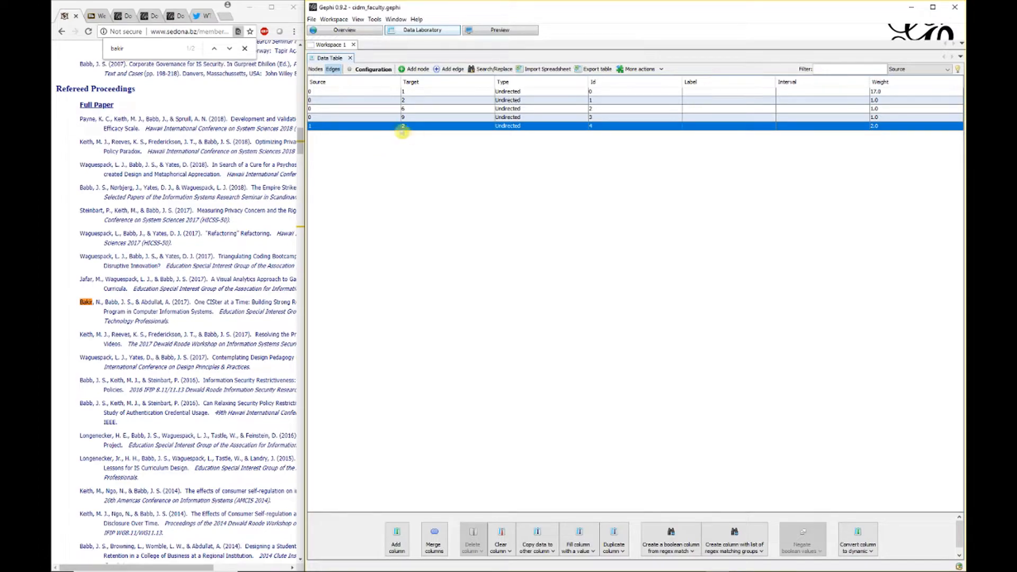
{"action": "left_click", "coordinate": [316, 69]}
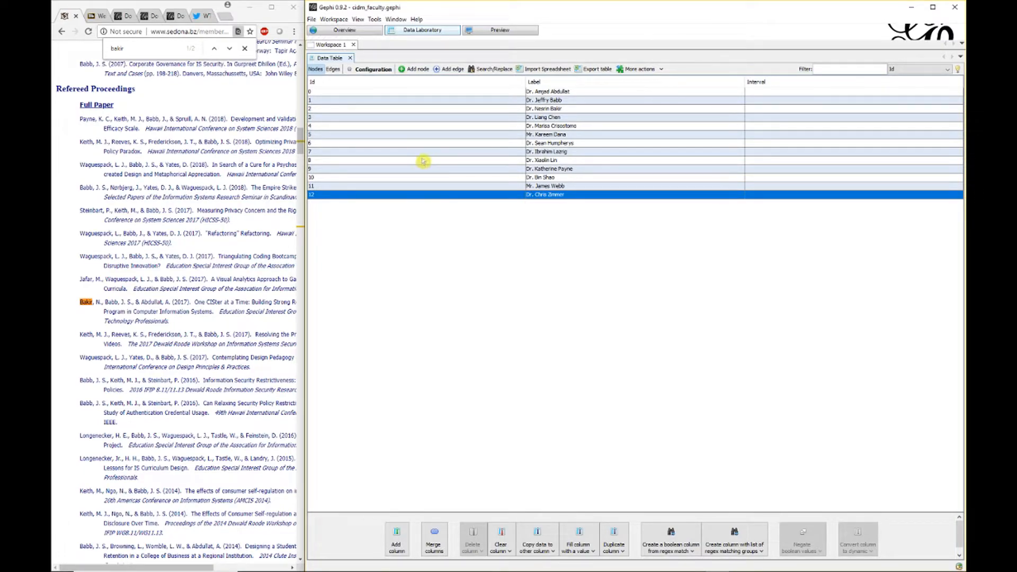
Step: Search the vita for 'chen' and 'dana', then add an undirected edge from node 1 to node 5
{"action": "left_click", "coordinate": [449, 70]}
{"action": "left_click", "coordinate": [65, 39]}
{"action": "type", "text": "chen"}
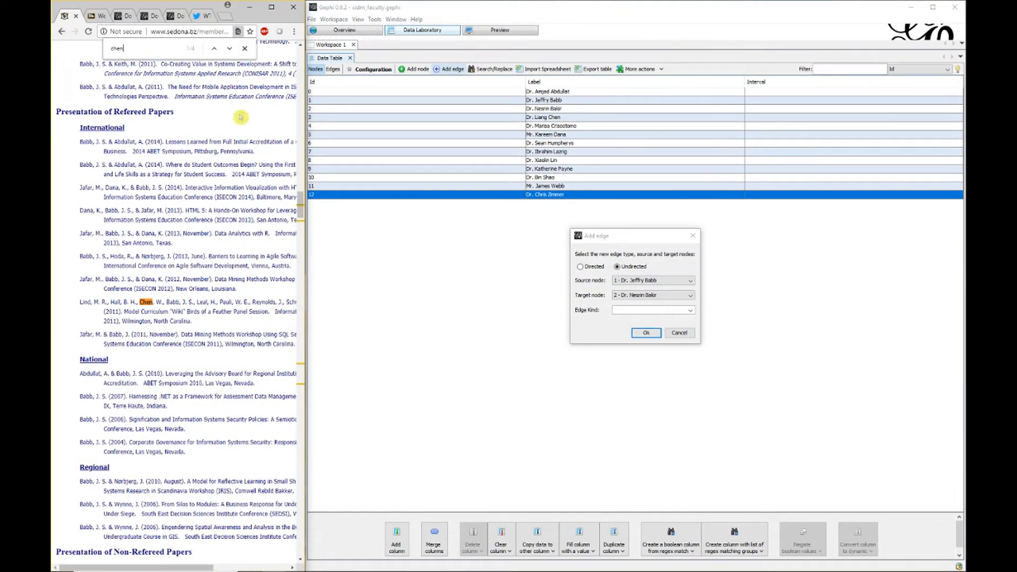
{"action": "left_click", "coordinate": [651, 295]}
{"action": "left_click", "coordinate": [230, 49]}
{"action": "left_click", "coordinate": [230, 51]}
{"action": "left_click", "coordinate": [230, 50]}
{"action": "left_click", "coordinate": [230, 51]}
{"action": "double_click", "coordinate": [173, 48]}
{"action": "type", "text": "dana"}
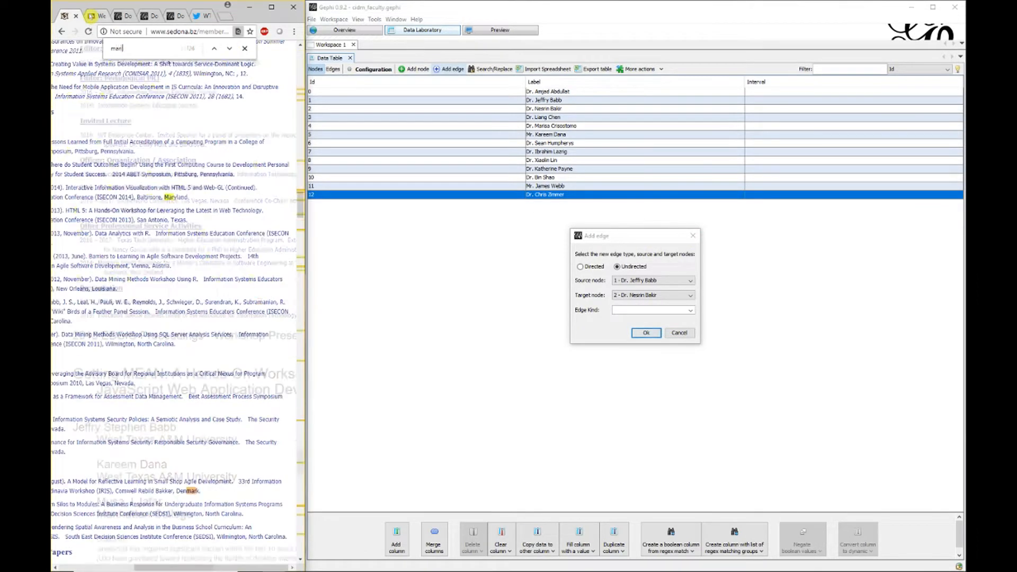
{"action": "scroll", "coordinate": [196, 223], "scroll_direction": "down", "scroll_amount": 15}
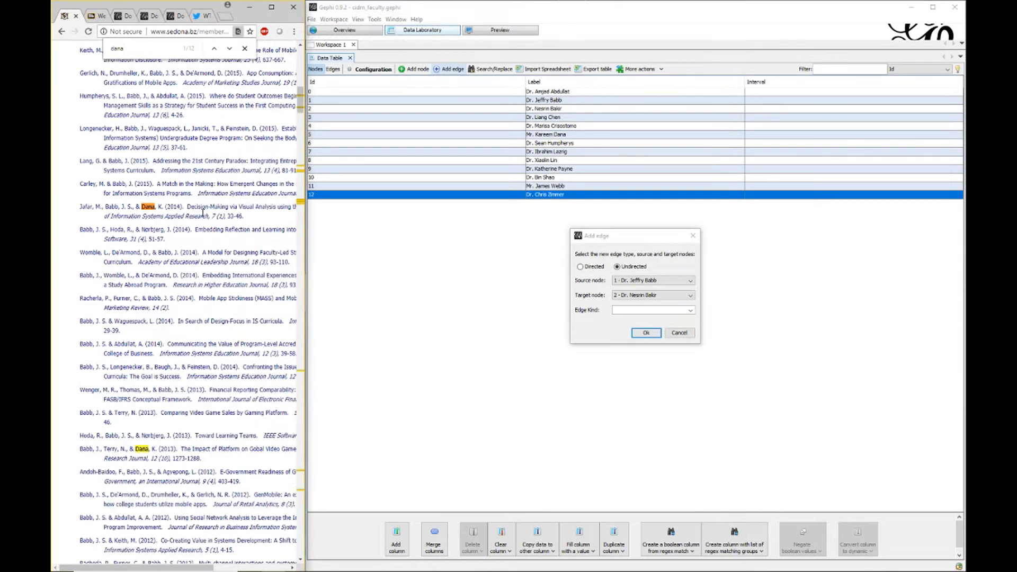
{"action": "scroll", "coordinate": [205, 244], "scroll_direction": "down", "scroll_amount": 18}
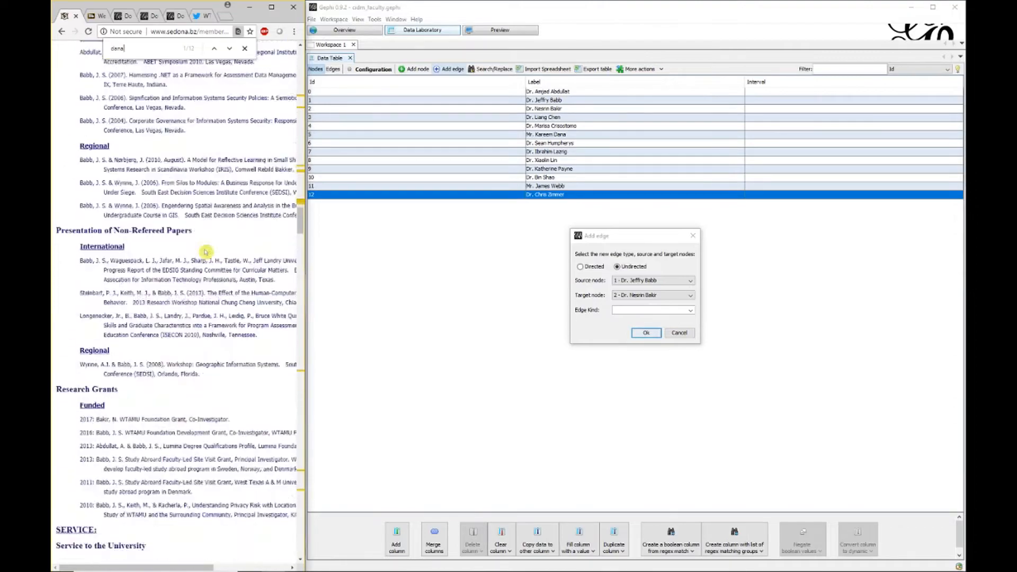
{"action": "left_click", "coordinate": [654, 296]}
{"action": "left_click", "coordinate": [645, 333]}
{"action": "left_click", "coordinate": [646, 333]}
{"action": "left_click", "coordinate": [333, 69]}
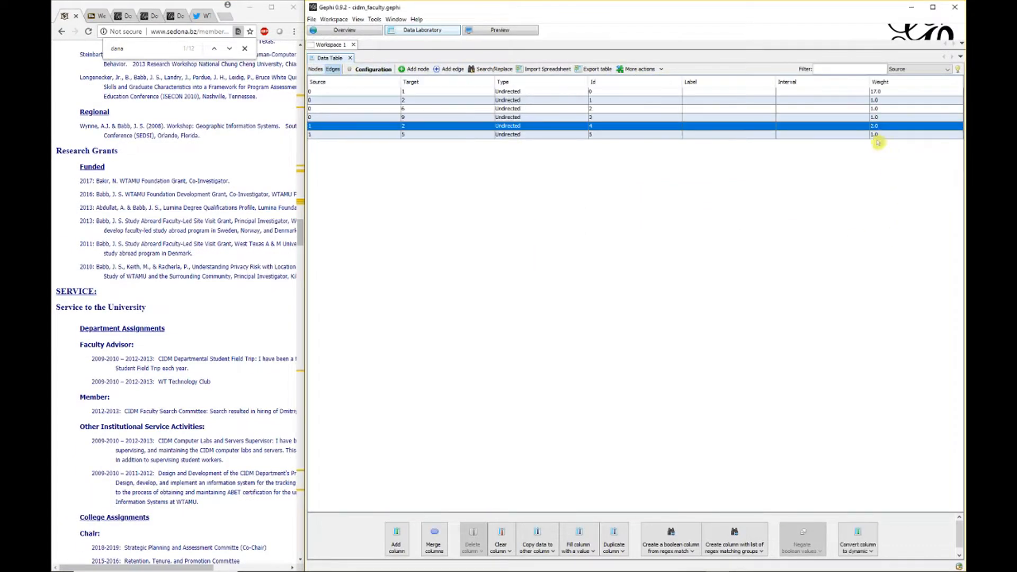
{"action": "left_click", "coordinate": [316, 69]}
Step: Search the vita for 'humph' and add an undirected edge from node 1 to node 6
{"action": "left_click", "coordinate": [450, 69]}
{"action": "left_click", "coordinate": [106, 44]}
{"action": "left_click_drag", "start_coordinate": [126, 49], "coordinate": [105, 43]}
{"action": "type", "text": "humph"}
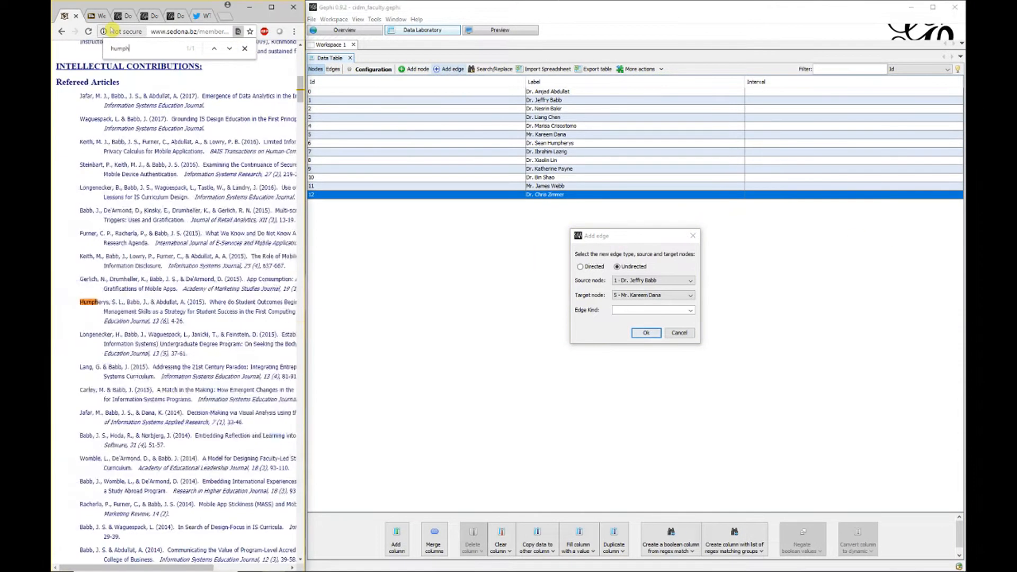
{"action": "left_click", "coordinate": [662, 296]}
{"action": "left_click", "coordinate": [661, 313]}
{"action": "left_click", "coordinate": [646, 333]}
Step: Search the vita for 'lin' and 'payne', then add an undirected edge from node 1 to node 9
{"action": "left_click", "coordinate": [447, 70]}
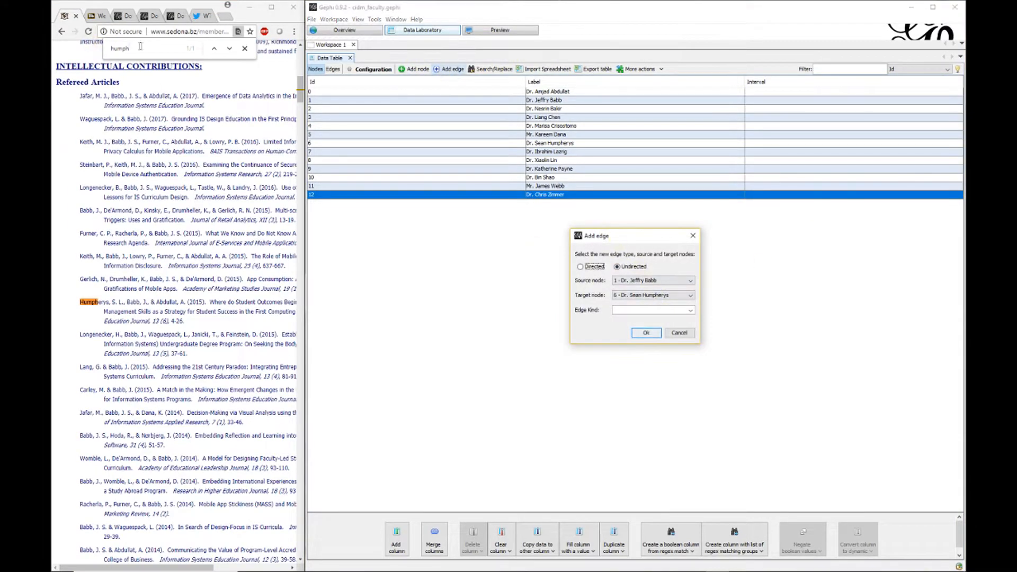
{"action": "left_click_drag", "start_coordinate": [130, 48], "coordinate": [108, 49]}
{"action": "type", "text": "lin"}
{"action": "key", "text": "BackSpace"}
{"action": "key", "text": "BackSpace"}
{"action": "key", "text": "BackSpace"}
{"action": "type", "text": "lin"}
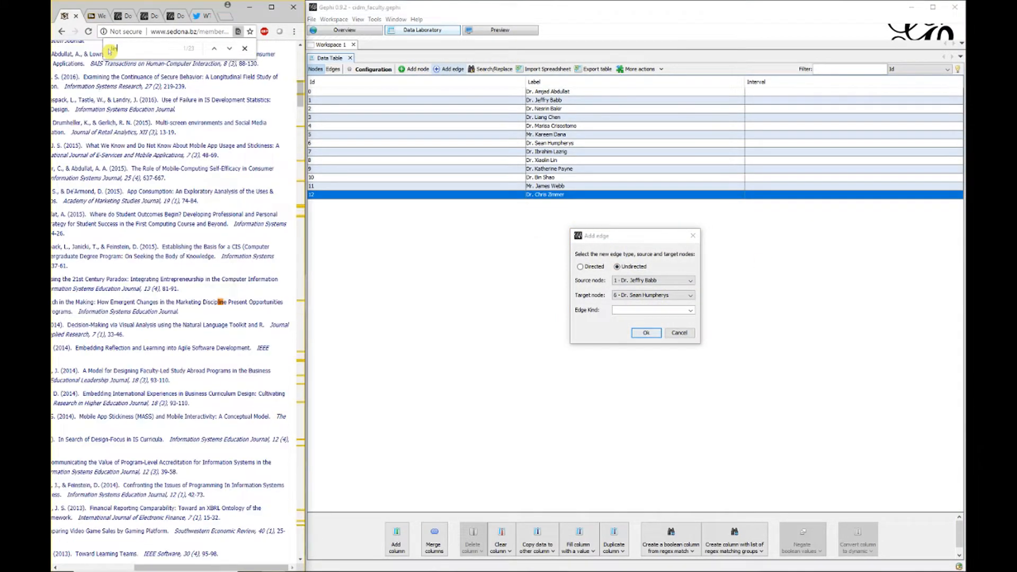
{"action": "left_click", "coordinate": [229, 48]}
{"action": "type", "text": "payne"}
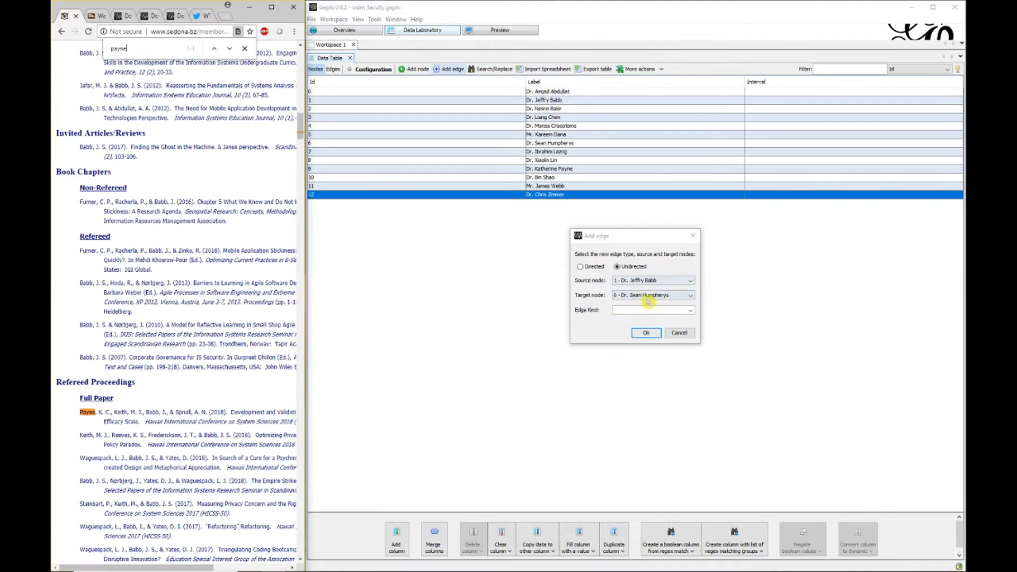
{"action": "left_click", "coordinate": [642, 295]}
{"action": "left_click", "coordinate": [642, 336]}
{"action": "left_click", "coordinate": [647, 333]}
Step: Review the edge list, begin editing the newest edge's weight, and start another edge
{"action": "left_click", "coordinate": [334, 69]}
{"action": "double_click", "coordinate": [888, 153]}
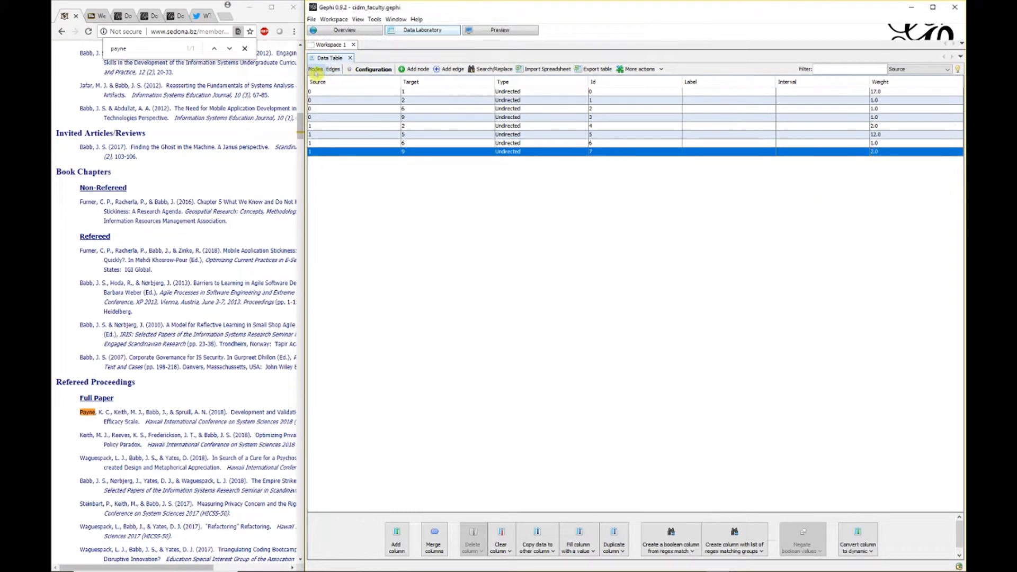
{"action": "left_click", "coordinate": [315, 69]}
{"action": "left_click", "coordinate": [333, 69]}
{"action": "left_click", "coordinate": [316, 69]}
{"action": "left_click", "coordinate": [449, 69]}
{"action": "double_click", "coordinate": [120, 48]}
Step: Add an edge from node 2 to node 6 after finding 'humph' in the faculty vita
{"action": "type", "text": "webb"}
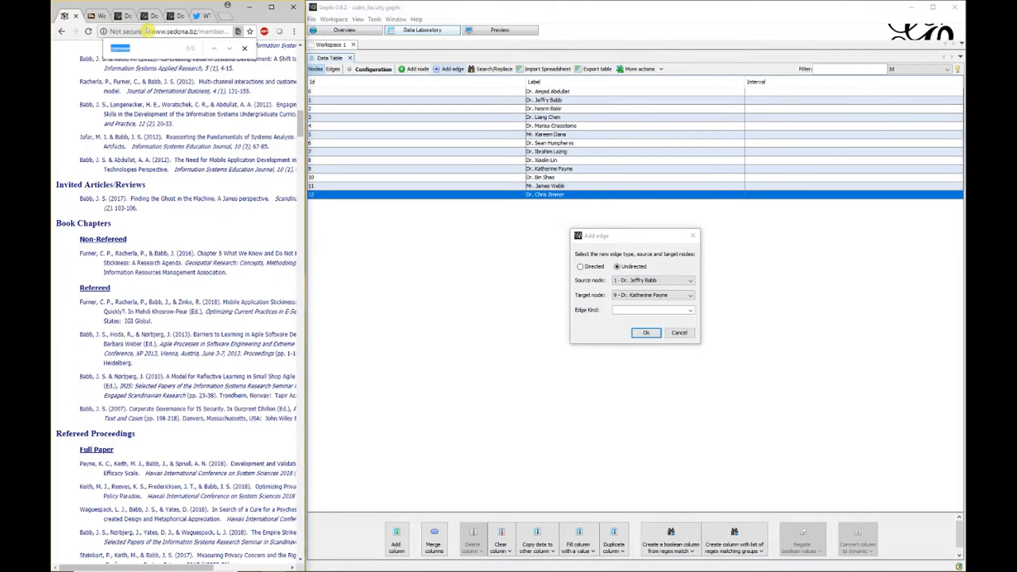
{"action": "left_click", "coordinate": [61, 32]}
{"action": "left_click", "coordinate": [690, 281]}
{"action": "left_click", "coordinate": [653, 305]}
{"action": "left_click", "coordinate": [156, 82]}
{"action": "key", "text": "ctrl+f"}
{"action": "type", "text": "chen"}
{"action": "key", "text": "BackSpace"}
{"action": "key", "text": "BackSpace"}
{"action": "key", "text": "BackSpace"}
{"action": "key", "text": "BackSpace"}
{"action": "type", "text": "humph"}
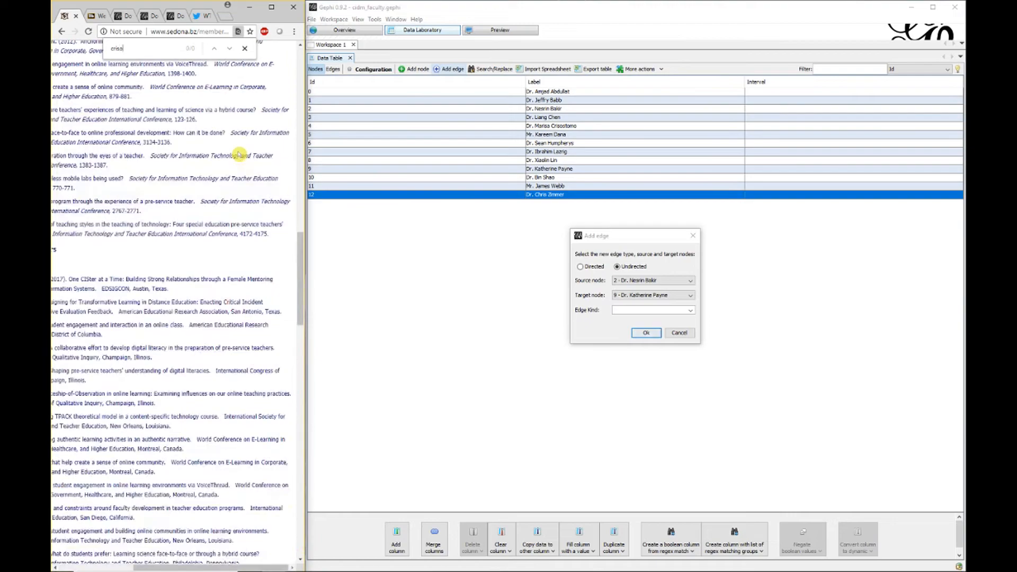
{"action": "left_click", "coordinate": [690, 295]}
{"action": "left_click", "coordinate": [646, 332]}
{"action": "left_click", "coordinate": [645, 332]}
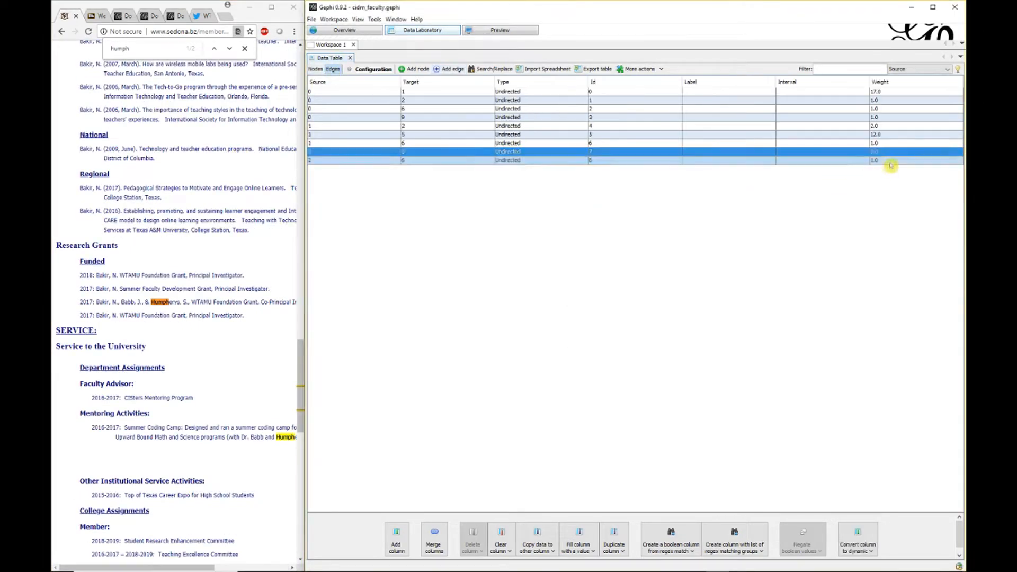
Step: Search the vita for the co-authors 'laz', 'lin' and 'webbzim'
{"action": "left_click", "coordinate": [316, 69]}
{"action": "left_click", "coordinate": [449, 68]}
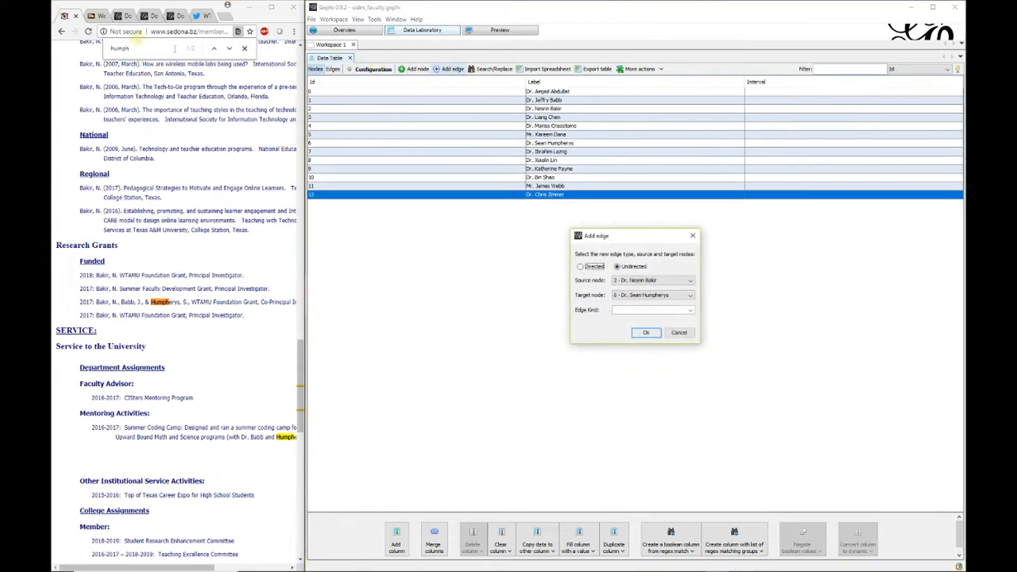
{"action": "left_click", "coordinate": [50, 10]}
{"action": "key", "text": "ctrl+f"}
{"action": "type", "text": "laz"}
{"action": "key", "text": "ctrl+f"}
{"action": "type", "text": "lin"}
{"action": "left_click", "coordinate": [229, 49]}
{"action": "left_click", "coordinate": [230, 48]}
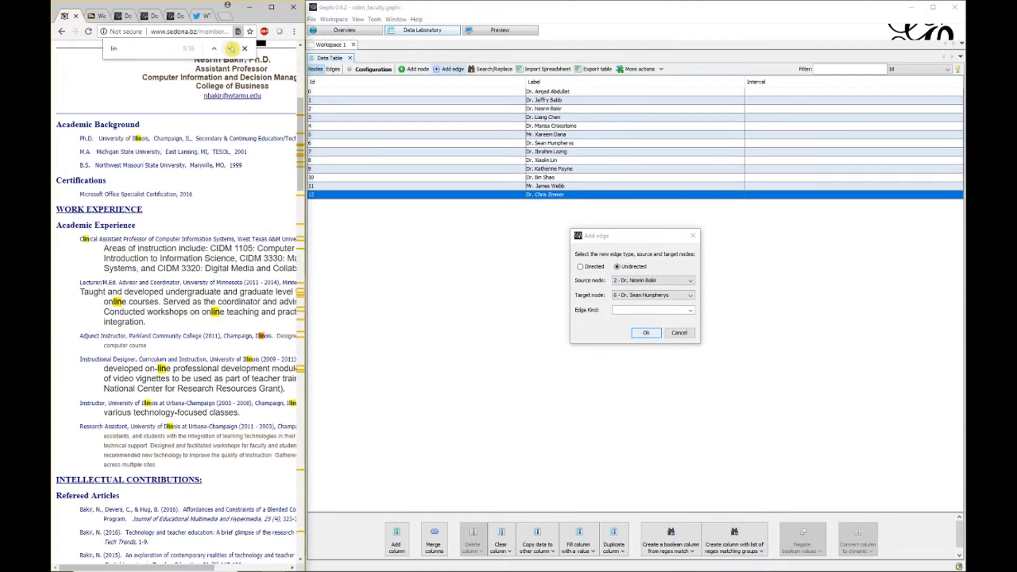
{"action": "left_click", "coordinate": [230, 49]}
{"action": "type", "text": "webb"}
{"action": "left_click_drag", "start_coordinate": [121, 48], "coordinate": [50, 26]}
{"action": "type", "text": "zimmer"}
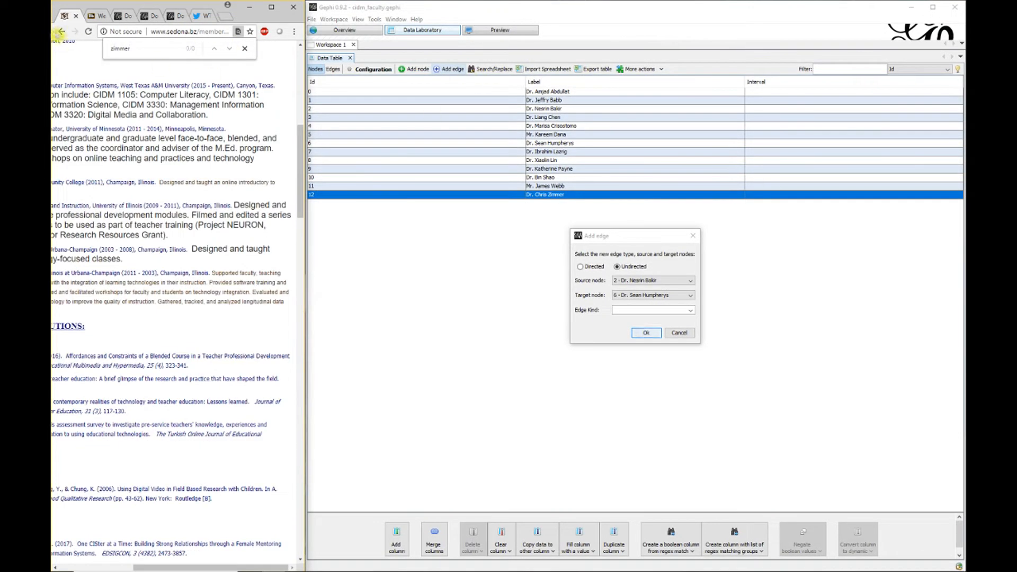
Step: Add an edge from node 3 to node 6 after finding 'humph' in the next vita
{"action": "left_click", "coordinate": [59, 32]}
{"action": "left_click", "coordinate": [59, 32]}
{"action": "left_click", "coordinate": [255, 220]}
{"action": "left_click", "coordinate": [679, 281]}
{"action": "left_click", "coordinate": [647, 312]}
{"action": "left_click", "coordinate": [118, 82]}
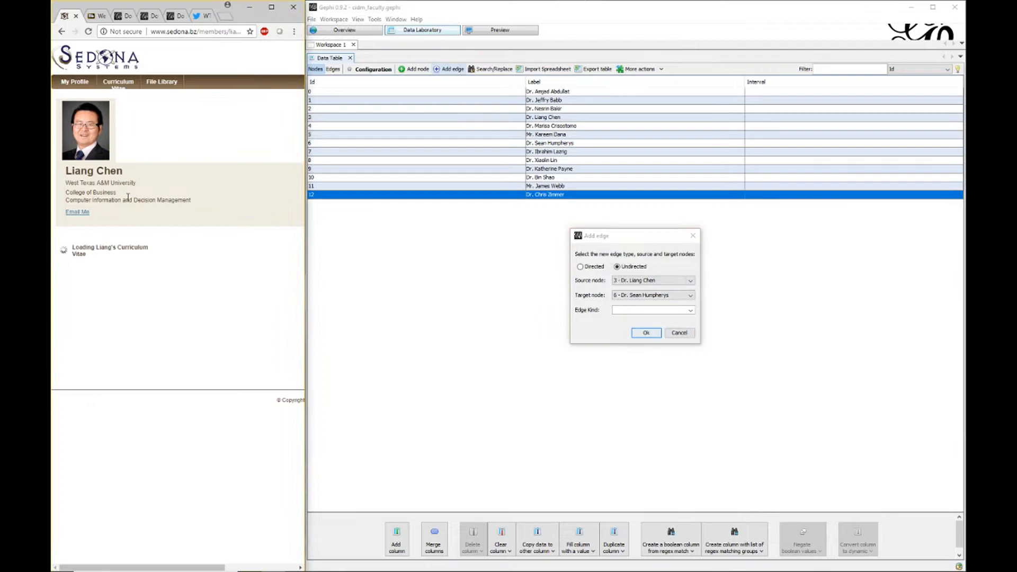
{"action": "key", "text": "ctrl+f"}
{"action": "type", "text": "humph"}
{"action": "left_click", "coordinate": [647, 332]}
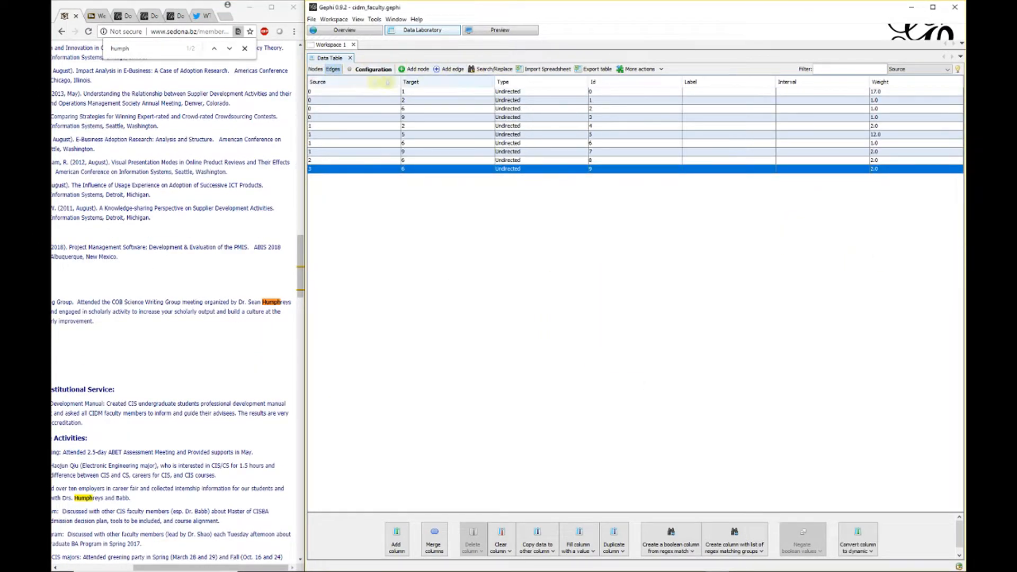
Step: Search the vita for the co-authors 'shao' and 'zimmer'
{"action": "left_click", "coordinate": [316, 70]}
{"action": "left_click_drag", "start_coordinate": [133, 49], "coordinate": [50, 14]}
{"action": "type", "text": "shao"}
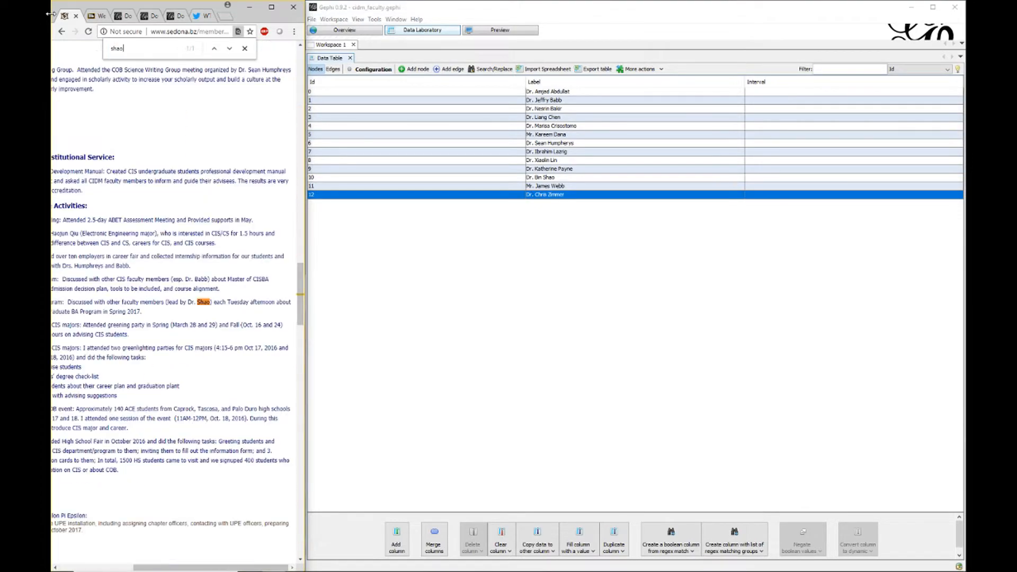
{"action": "key", "text": "ctrl+a"}
{"action": "type", "text": "zimmer"}
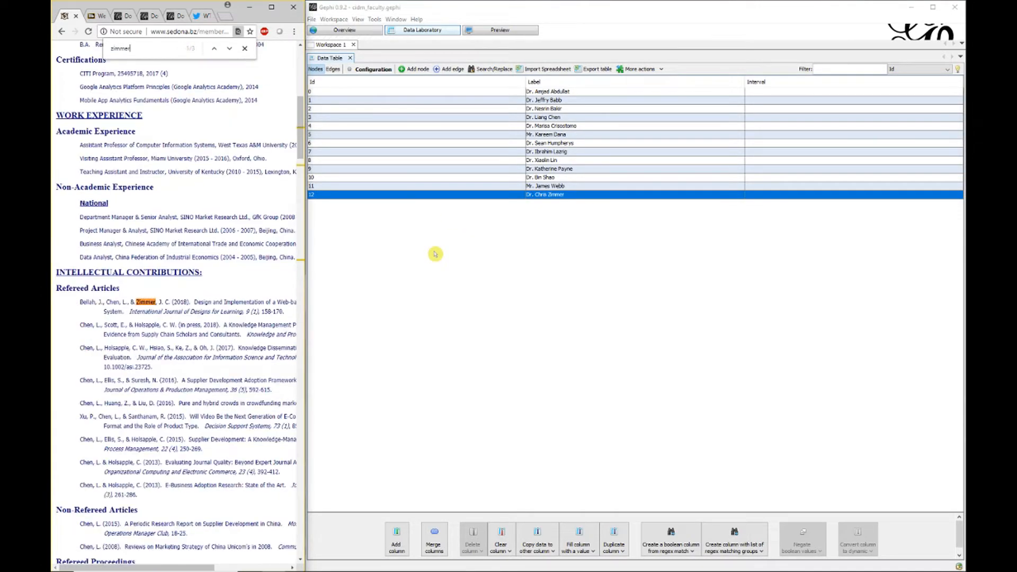
Step: Add an edge to node 12 and give it a weight of 3
{"action": "left_click", "coordinate": [449, 70]}
{"action": "left_click", "coordinate": [657, 294]}
{"action": "left_click", "coordinate": [654, 356]}
{"action": "left_click", "coordinate": [646, 333]}
{"action": "left_click", "coordinate": [333, 70]}
{"action": "double_click", "coordinate": [875, 177]}
{"action": "type", "text": "3"}
{"action": "key", "text": "Return"}
Step: Open the next faculty member's full vita and look through it
{"action": "left_click", "coordinate": [316, 69]}
{"action": "left_click", "coordinate": [449, 70]}
{"action": "left_click", "coordinate": [62, 31]}
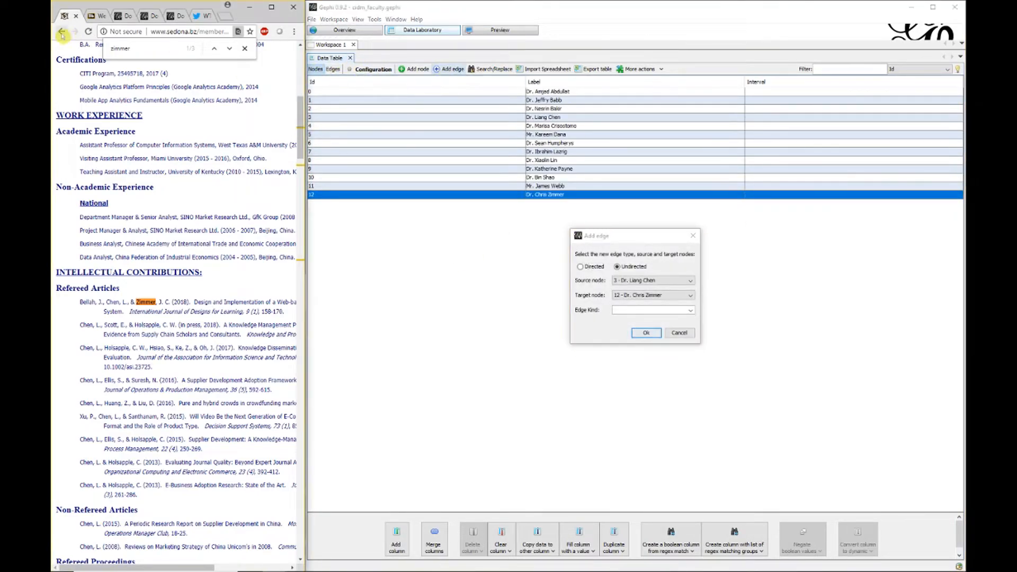
{"action": "left_click", "coordinate": [123, 329]}
{"action": "left_click", "coordinate": [121, 83]}
{"action": "left_click", "coordinate": [121, 244]}
{"action": "scroll", "coordinate": [136, 249], "scroll_direction": "down", "scroll_amount": 4}
{"action": "scroll", "coordinate": [137, 249], "scroll_direction": "up", "scroll_amount": 4}
{"action": "left_click", "coordinate": [120, 83]}
{"action": "left_click", "coordinate": [117, 247]}
{"action": "scroll", "coordinate": [153, 318], "scroll_direction": "down", "scroll_amount": 3}
{"action": "scroll", "coordinate": [212, 360], "scroll_direction": "up", "scroll_amount": 3}
Step: Make node 4 a new edge's source and search its vita for 'danahum' and 'laz'
{"action": "left_click", "coordinate": [690, 281]}
{"action": "left_click", "coordinate": [643, 321]}
{"action": "left_click", "coordinate": [158, 145]}
{"action": "key", "text": "ctrl+f"}
{"action": "type", "text": "danahum"}
{"action": "key", "text": "BackSpace"}
{"action": "key", "text": "BackSpace"}
{"action": "key", "text": "BackSpace"}
{"action": "type", "text": "laz"}
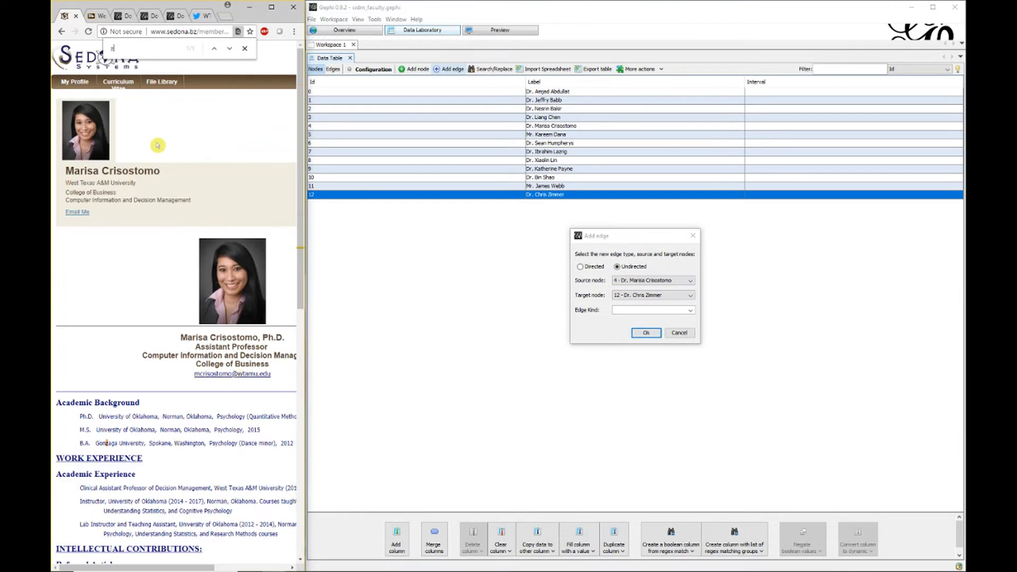
{"action": "scroll", "coordinate": [158, 145], "scroll_direction": "down", "scroll_amount": 5}
Step: Add an edge from node 5 to the co-author found by searching 'humph'
{"action": "left_click", "coordinate": [61, 31]}
{"action": "scroll", "coordinate": [190, 177], "scroll_direction": "down", "scroll_amount": 3}
{"action": "left_click", "coordinate": [255, 131]}
{"action": "left_click", "coordinate": [119, 83]}
{"action": "left_click", "coordinate": [652, 281]}
{"action": "scroll", "coordinate": [647, 306], "scroll_direction": "down", "scroll_amount": 1}
{"action": "left_click", "coordinate": [647, 305]}
{"action": "left_click", "coordinate": [267, 92]}
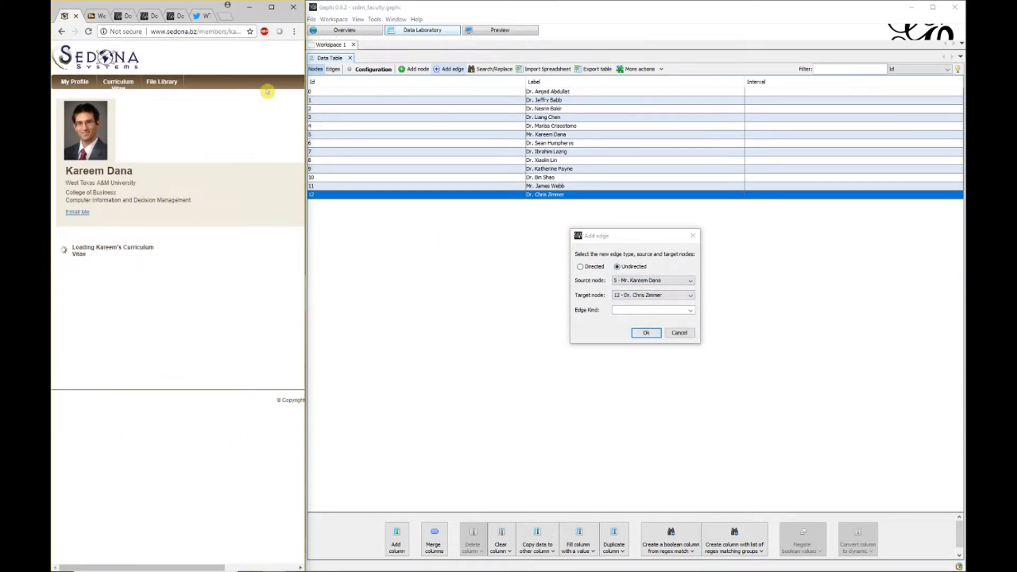
{"action": "key", "text": "ctrl+f"}
{"action": "type", "text": "humph"}
{"action": "left_click", "coordinate": [643, 296]}
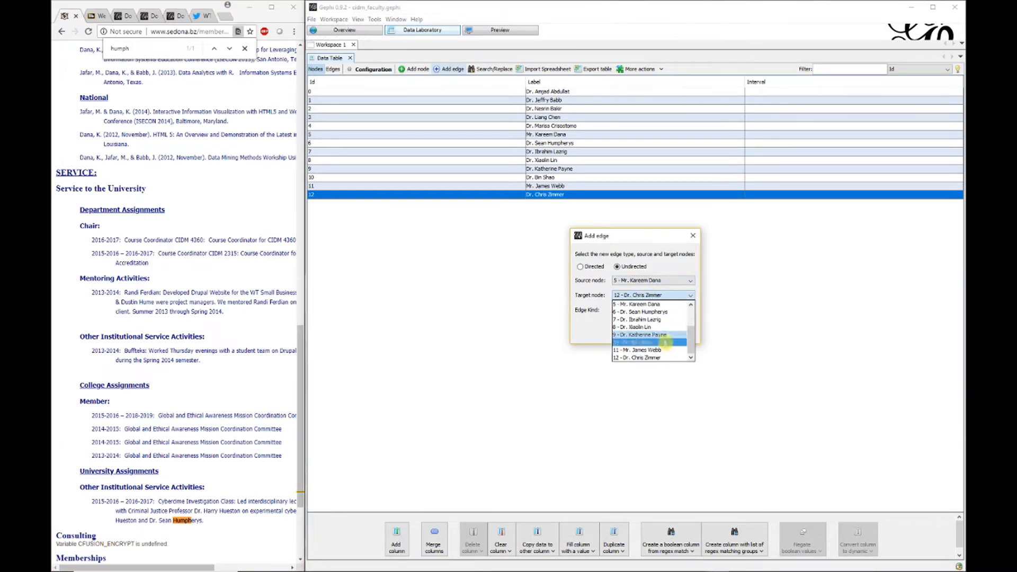
{"action": "left_click", "coordinate": [644, 313]}
{"action": "left_click", "coordinate": [647, 332]}
Step: Search the vita for 'lazriglin', 'payneshao', 'webb' and 'zimmer'
{"action": "left_click", "coordinate": [267, 92]}
{"action": "key", "text": "ctrl+f"}
{"action": "type", "text": "lazriglin"}
{"action": "key", "text": "ctrl+f"}
{"action": "type", "text": "payneshao"}
{"action": "key", "text": "ctrl+f"}
{"action": "type", "text": "webb"}
{"action": "key", "text": "ctrl+f"}
{"action": "type", "text": "zimmer"}
Step: Open the next faculty member's CV and search it for 'lazrig', 'lin' and 'payn'
{"action": "key", "text": "alt+Left"}
{"action": "key", "text": "alt+Left"}
{"action": "scroll", "coordinate": [245, 152], "scroll_direction": "down", "scroll_amount": 1}
{"action": "scroll", "coordinate": [245, 152], "scroll_direction": "up", "scroll_amount": 1}
{"action": "left_click", "coordinate": [134, 266]}
{"action": "left_click", "coordinate": [183, 197]}
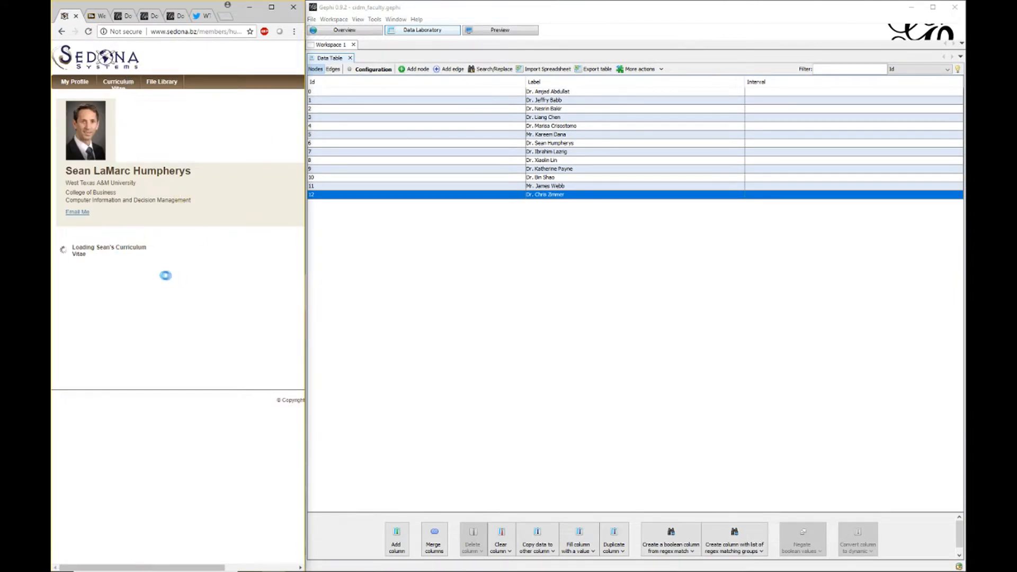
{"action": "scroll", "coordinate": [118, 221], "scroll_direction": "down", "scroll_amount": 5}
{"action": "scroll", "coordinate": [118, 220], "scroll_direction": "up", "scroll_amount": 5}
{"action": "key", "text": "ctrl+f"}
{"action": "type", "text": "lazrig"}
{"action": "key", "text": "ctrl+f"}
{"action": "type", "text": "lin"}
{"action": "key", "text": "ctrl+f"}
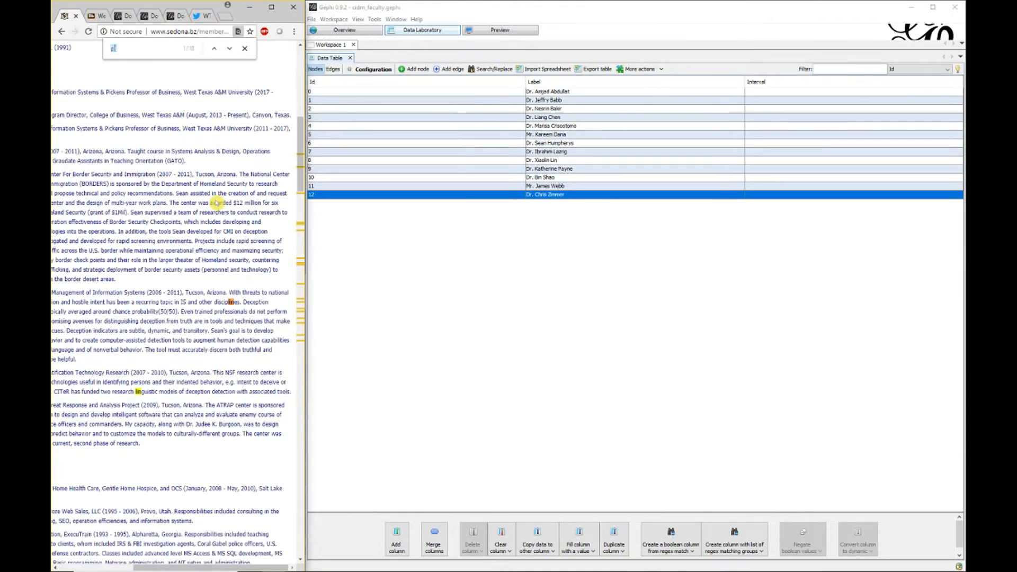
{"action": "type", "text": "payn"}
Step: Add another edge between the matching co-authors in Data Laboratory
{"action": "left_click", "coordinate": [449, 70]}
{"action": "left_click", "coordinate": [654, 280]}
{"action": "left_click", "coordinate": [635, 292]}
{"action": "left_click", "coordinate": [657, 294]}
{"action": "left_click", "coordinate": [661, 320]}
{"action": "left_click", "coordinate": [646, 332]}
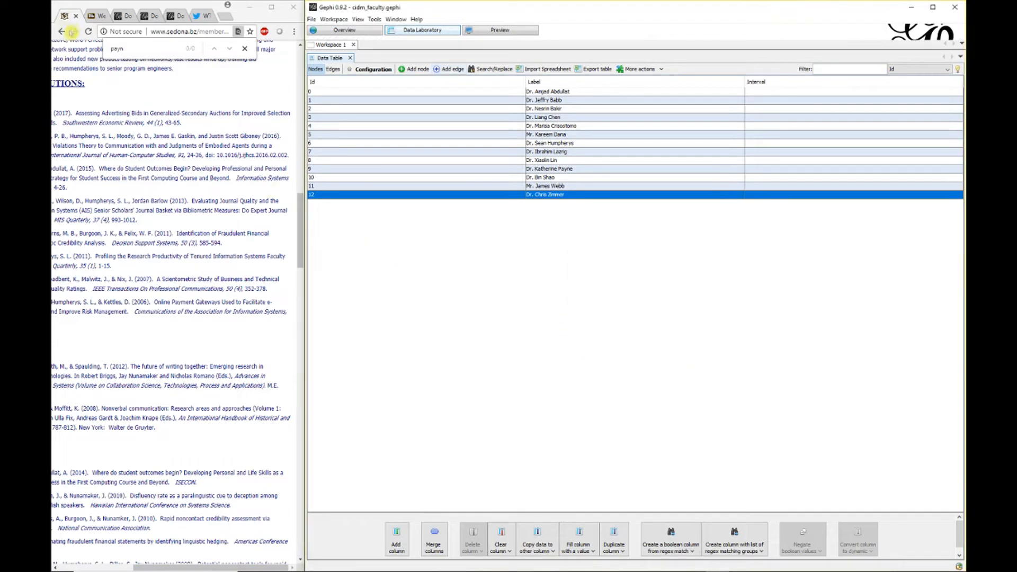
Step: Return the browser to the faculty listing page
{"action": "left_click", "coordinate": [62, 32]}
{"action": "left_click", "coordinate": [62, 32]}
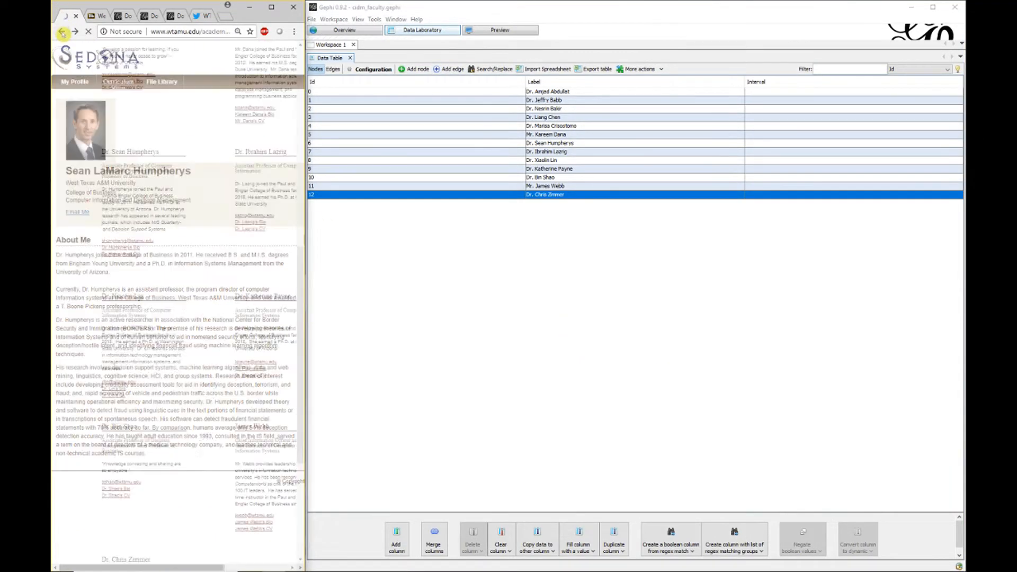
{"action": "scroll", "coordinate": [181, 141], "scroll_direction": "down", "scroll_amount": 2}
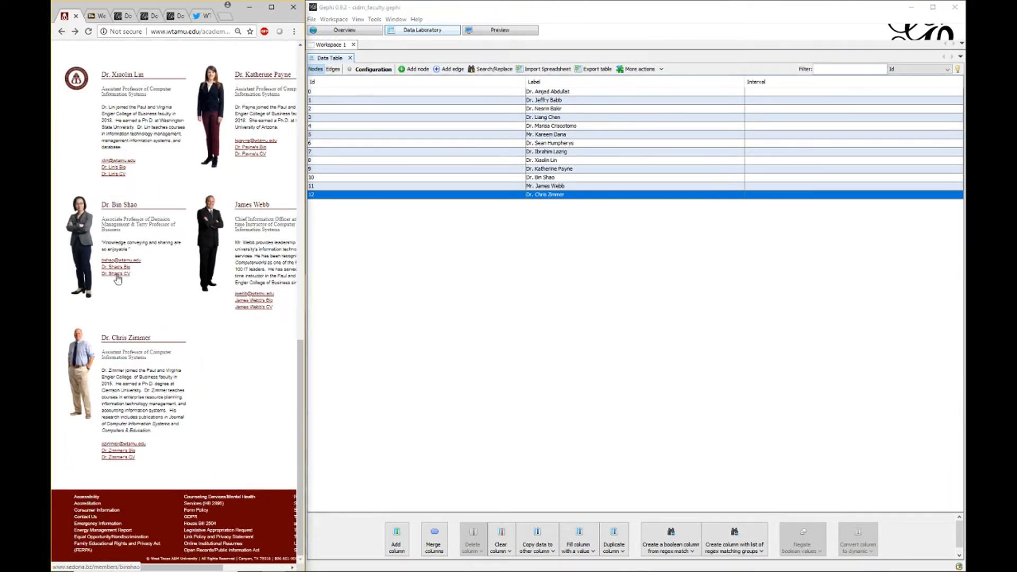
{"action": "left_click", "coordinate": [260, 308]}
{"action": "key", "text": "alt+Left"}
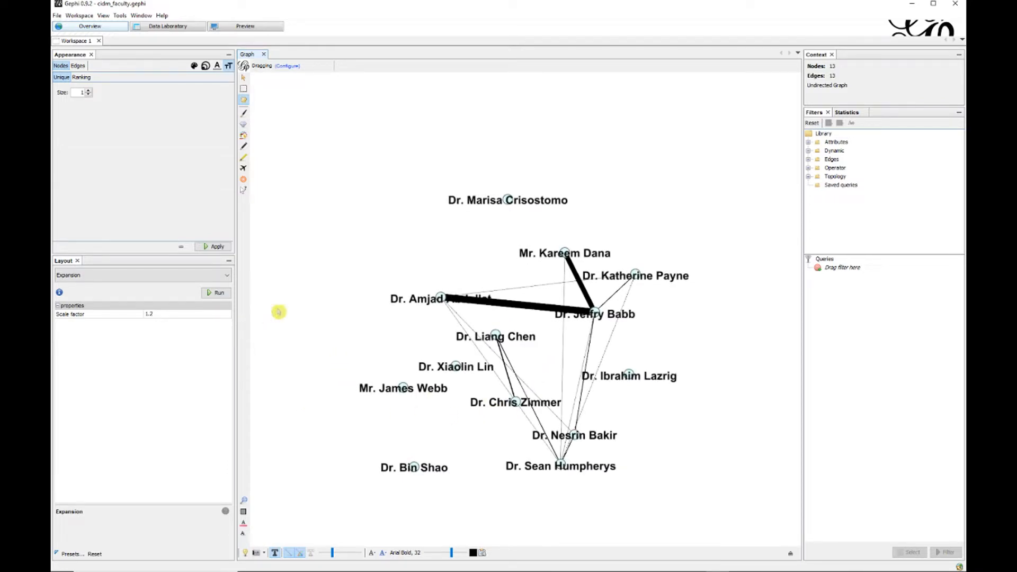
Step: Drag the unconnected nodes to the left and shift connected nodes to untangle edges
{"action": "left_click_drag", "start_coordinate": [408, 390], "coordinate": [334, 333]}
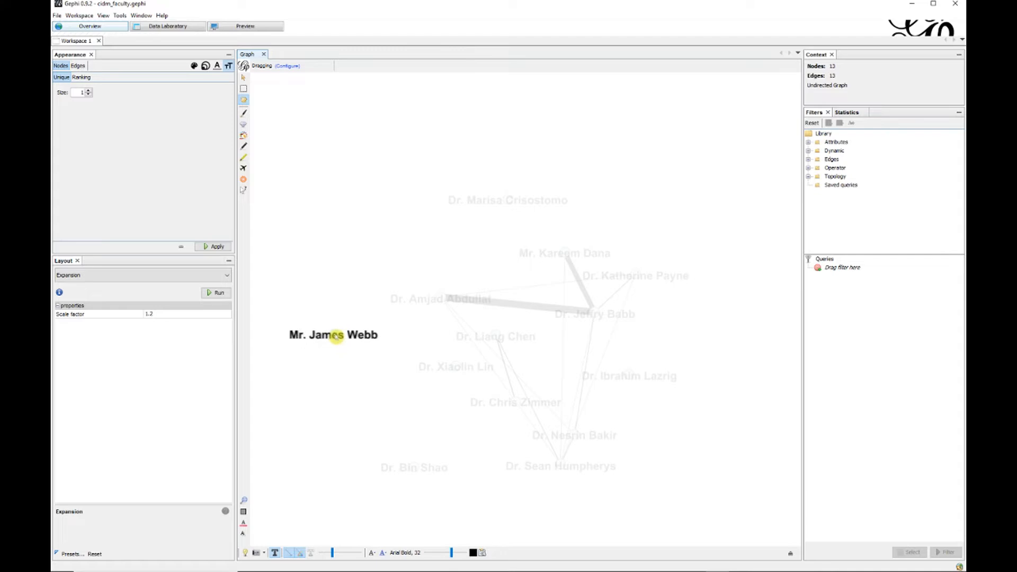
{"action": "left_click_drag", "start_coordinate": [414, 466], "coordinate": [350, 462]}
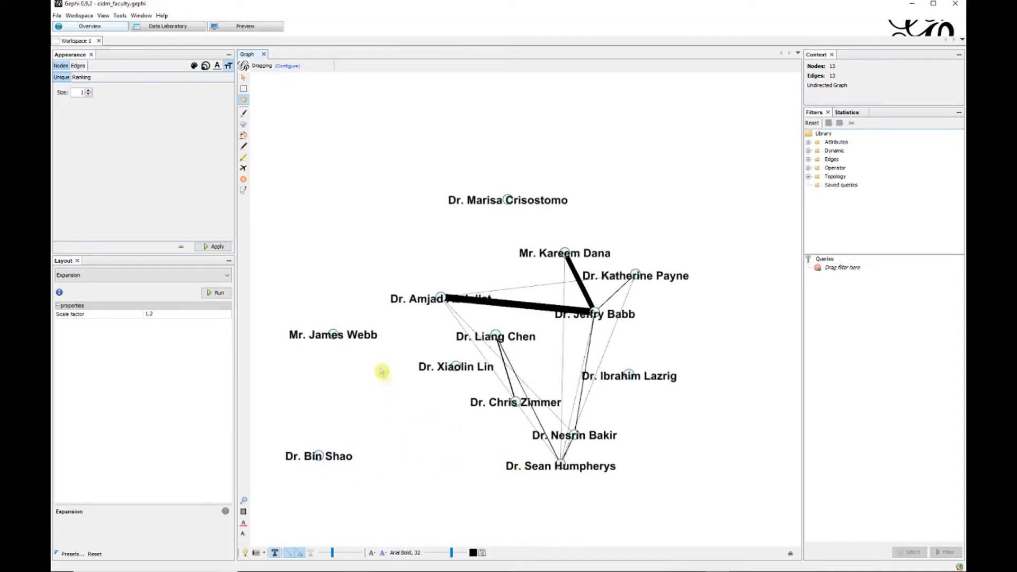
{"action": "left_click_drag", "start_coordinate": [560, 466], "coordinate": [484, 459]}
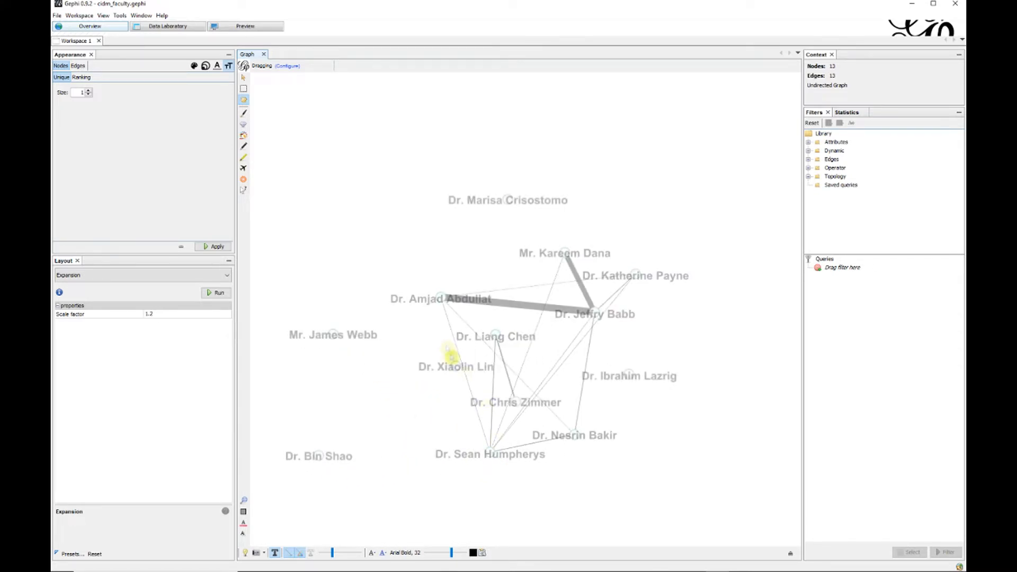
{"action": "left_click_drag", "start_coordinate": [447, 310], "coordinate": [371, 409]}
{"action": "left_click_drag", "start_coordinate": [493, 403], "coordinate": [302, 383]}
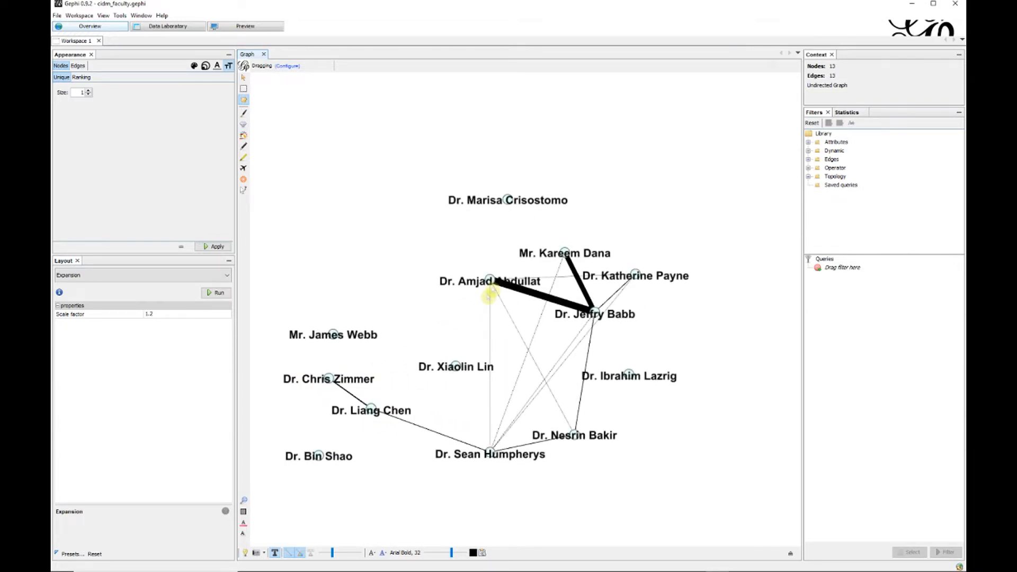
{"action": "left_click_drag", "start_coordinate": [556, 252], "coordinate": [579, 229]}
{"action": "left_click_drag", "start_coordinate": [507, 199], "coordinate": [374, 186]}
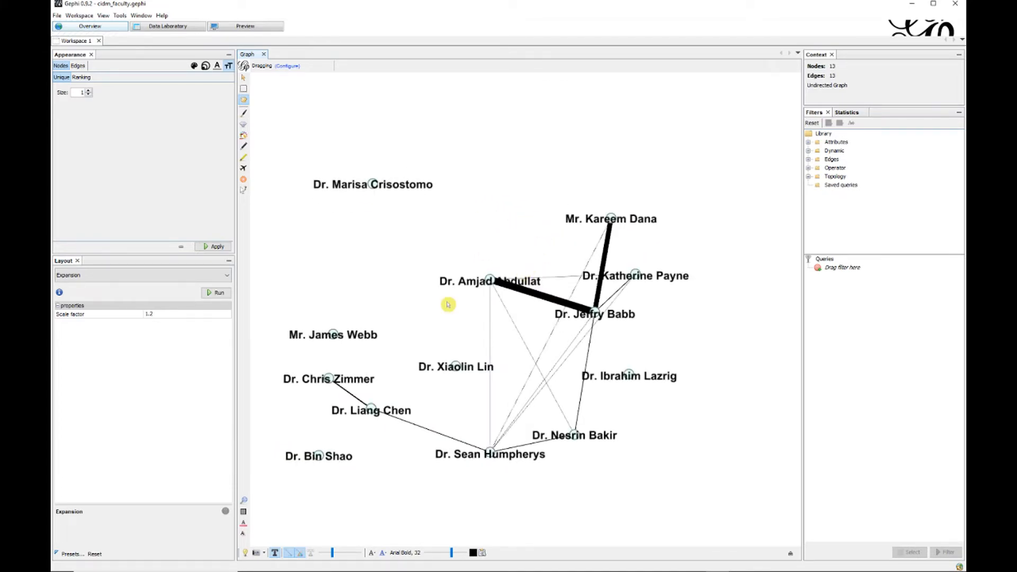
Step: Reposition the hub node and its heavily linked partners to spread the thick edges apart
{"action": "left_click_drag", "start_coordinate": [490, 277], "coordinate": [492, 273]}
{"action": "left_click_drag", "start_coordinate": [594, 311], "coordinate": [537, 248]}
{"action": "left_click_drag", "start_coordinate": [492, 276], "coordinate": [461, 257]}
{"action": "left_click_drag", "start_coordinate": [574, 434], "coordinate": [364, 242]}
{"action": "left_click_drag", "start_coordinate": [461, 259], "coordinate": [468, 283]}
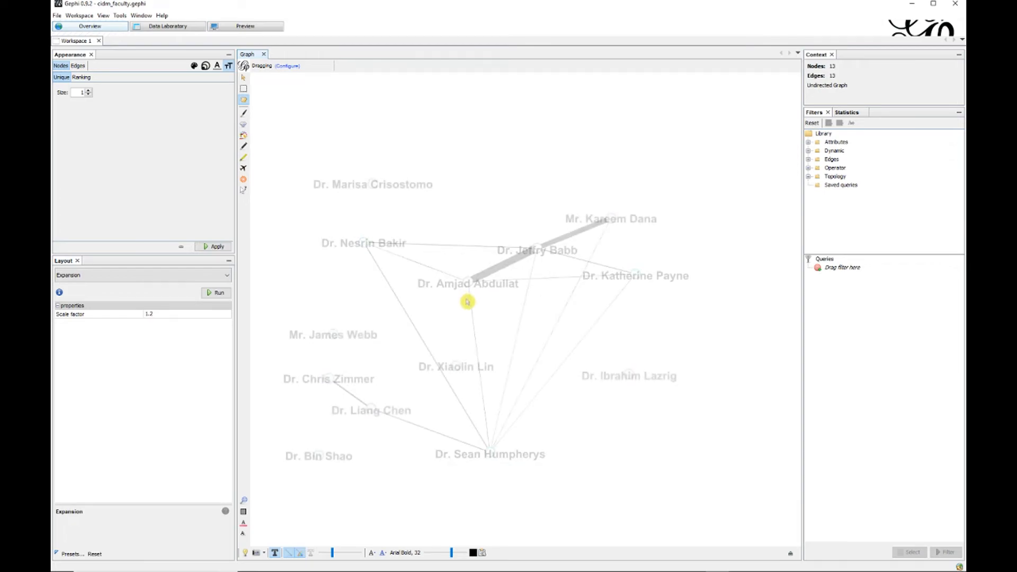
{"action": "mouse_move", "coordinate": [537, 249]}
{"action": "left_mouse_down"}
{"action": "mouse_move", "coordinate": [508, 244]}
{"action": "mouse_move", "coordinate": [521, 246]}
{"action": "left_mouse_up"}
{"action": "left_click_drag", "start_coordinate": [609, 217], "coordinate": [581, 175]}
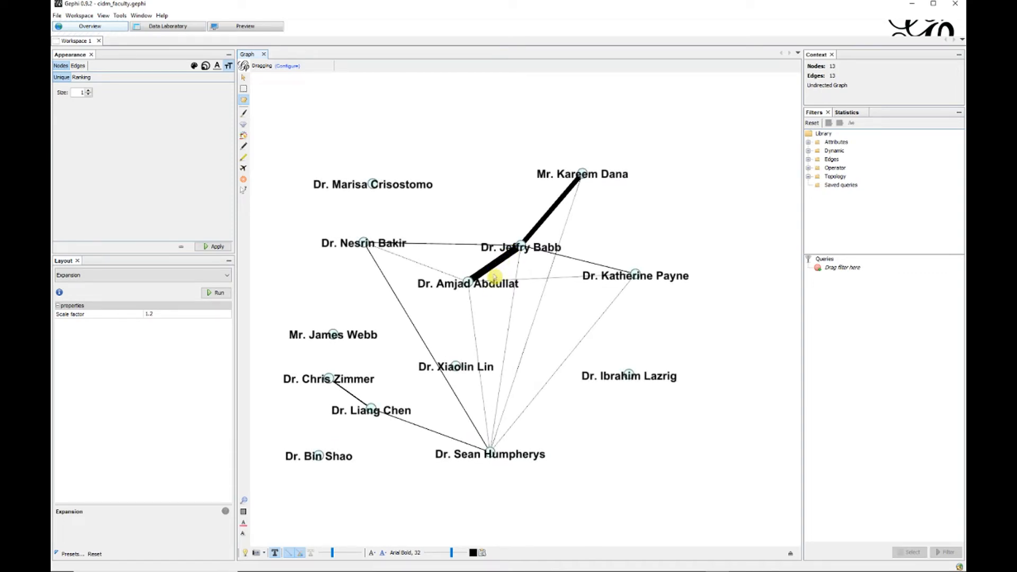
Step: Nudge the hub and heavy-edge nodes and move an unconnected node to the right side
{"action": "left_click_drag", "start_coordinate": [470, 284], "coordinate": [458, 306]}
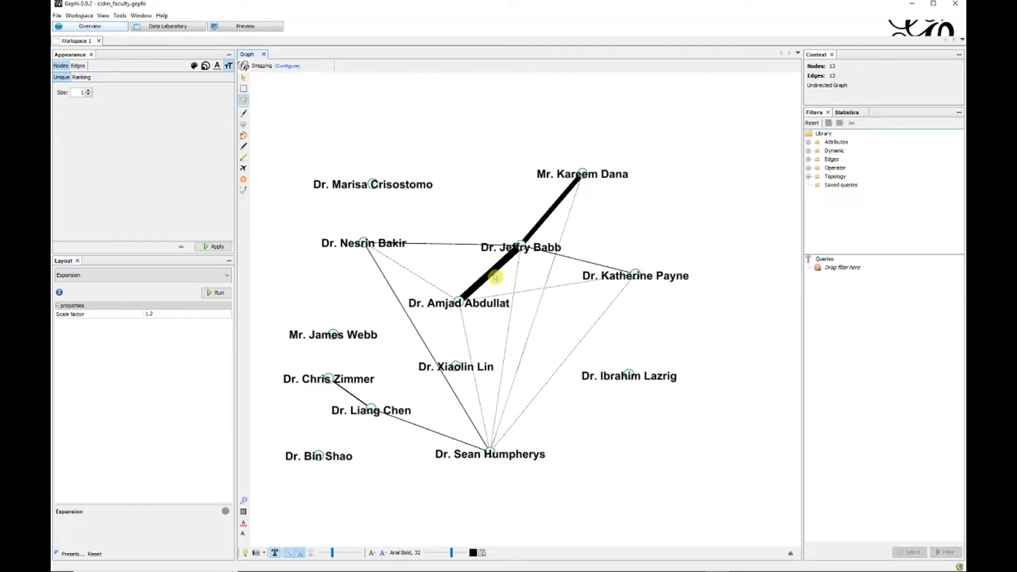
{"action": "left_click_drag", "start_coordinate": [522, 245], "coordinate": [508, 253]}
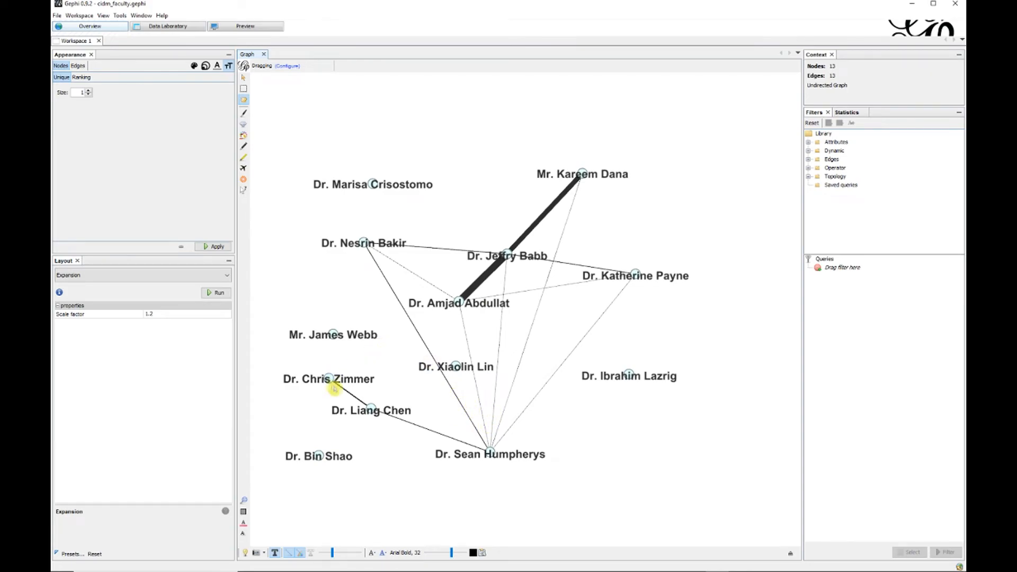
{"action": "left_click_drag", "start_coordinate": [318, 456], "coordinate": [685, 431]}
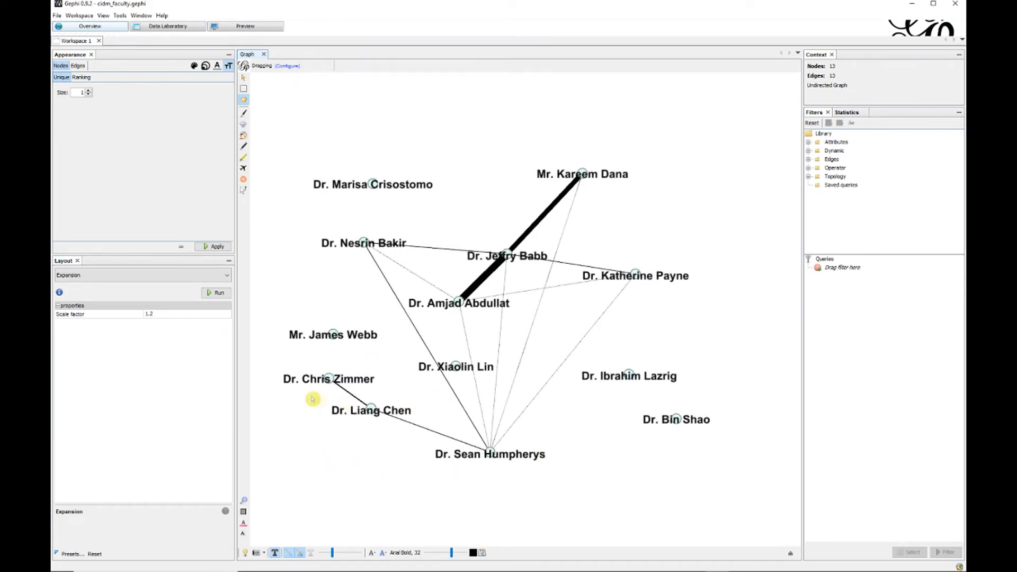
{"action": "left_click_drag", "start_coordinate": [325, 382], "coordinate": [354, 459]}
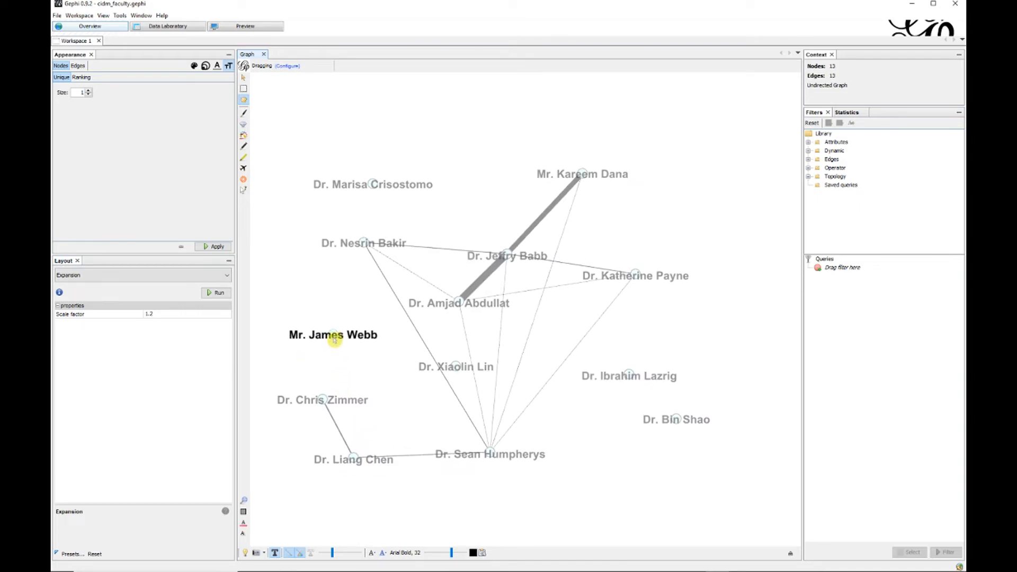
{"action": "left_click_drag", "start_coordinate": [328, 343], "coordinate": [313, 359]}
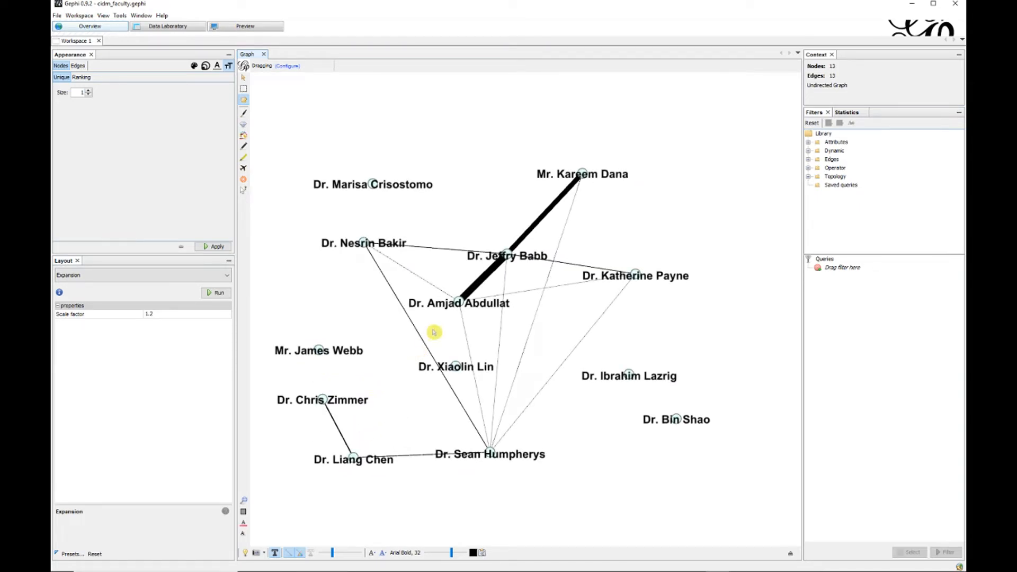
Step: Place the hub node at the top with its heavily linked partners below it
{"action": "left_click_drag", "start_coordinate": [487, 450], "coordinate": [493, 265]}
{"action": "left_click_drag", "start_coordinate": [457, 302], "coordinate": [515, 334]}
{"action": "left_click_drag", "start_coordinate": [488, 273], "coordinate": [409, 326]}
{"action": "left_click_drag", "start_coordinate": [514, 257], "coordinate": [501, 276]}
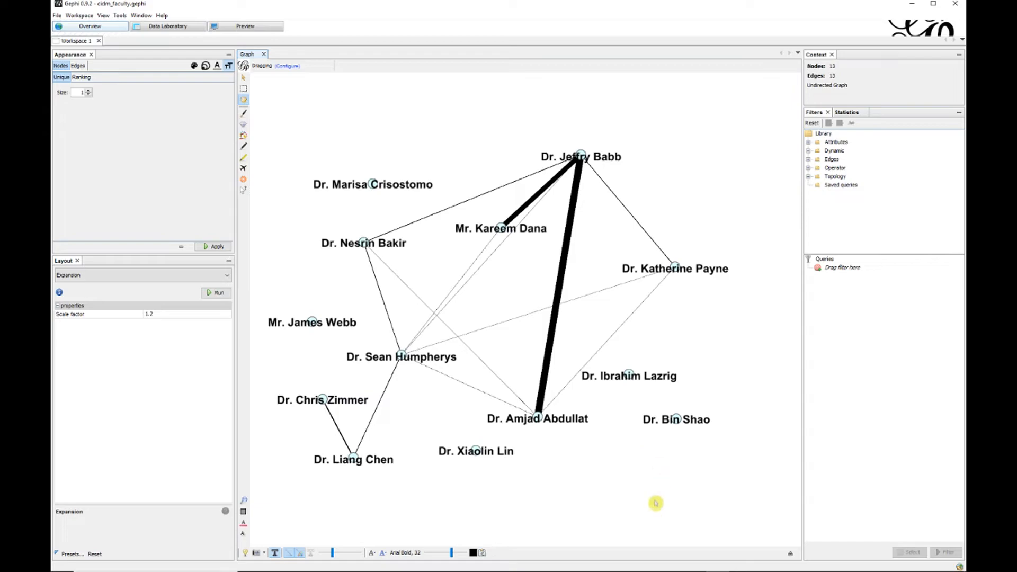
Step: Move unconnected nodes to the right and top-left, then lower the thick-edge end node
{"action": "left_click_drag", "start_coordinate": [631, 376], "coordinate": [680, 366]}
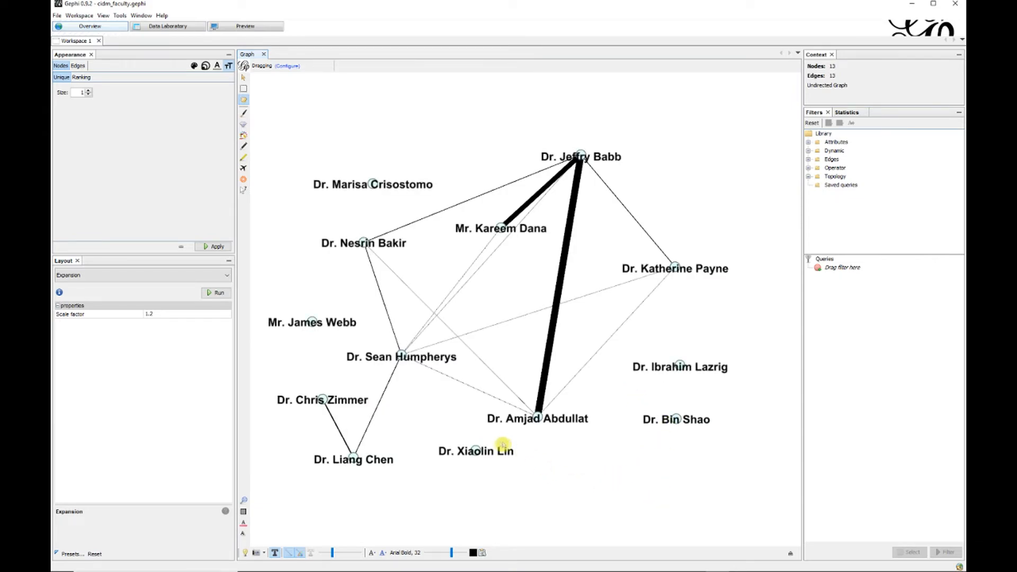
{"action": "left_click_drag", "start_coordinate": [477, 451], "coordinate": [703, 337]}
{"action": "left_click_drag", "start_coordinate": [677, 419], "coordinate": [659, 435]}
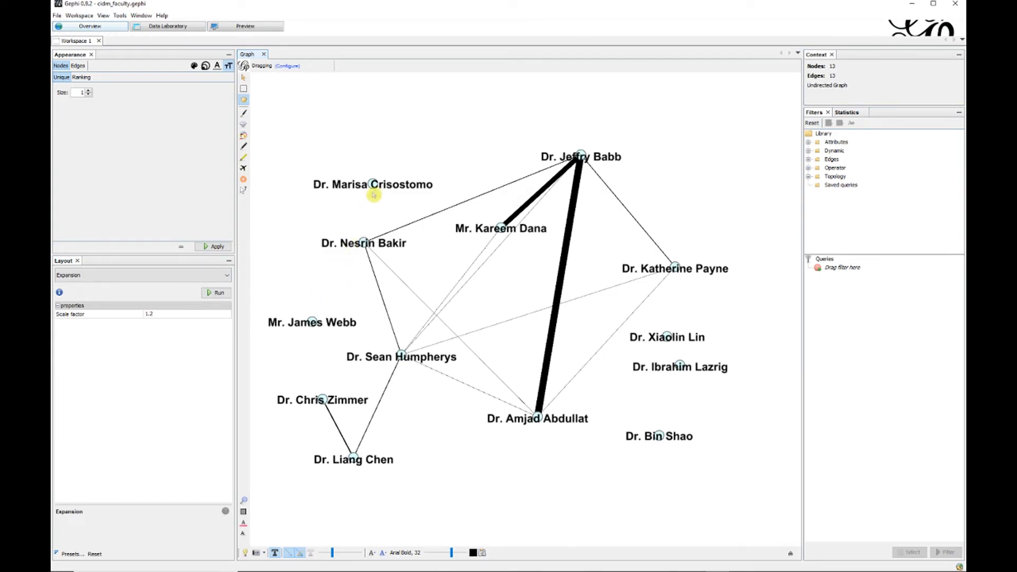
{"action": "left_click_drag", "start_coordinate": [370, 182], "coordinate": [357, 187]}
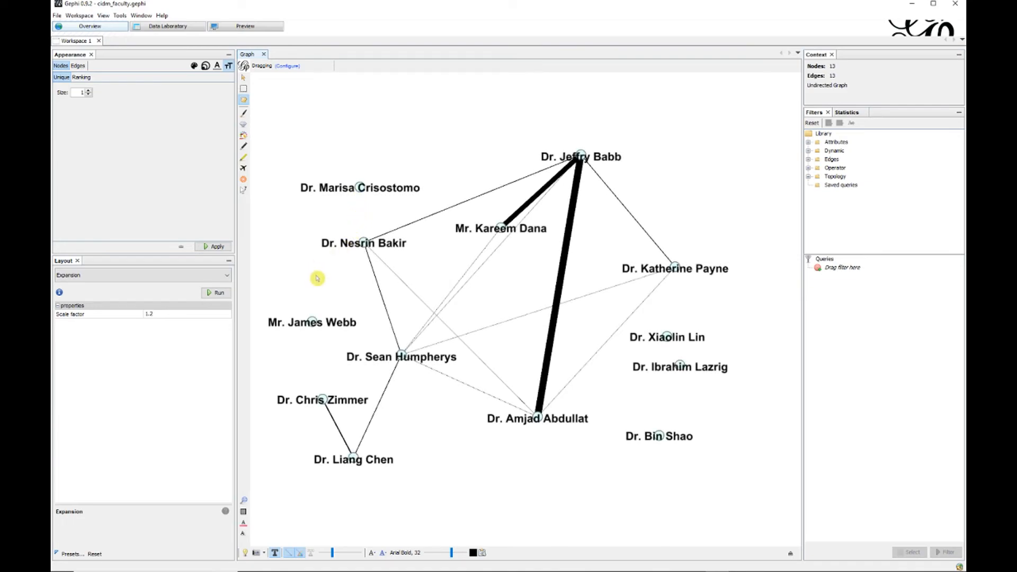
{"action": "left_click_drag", "start_coordinate": [312, 322], "coordinate": [393, 84]}
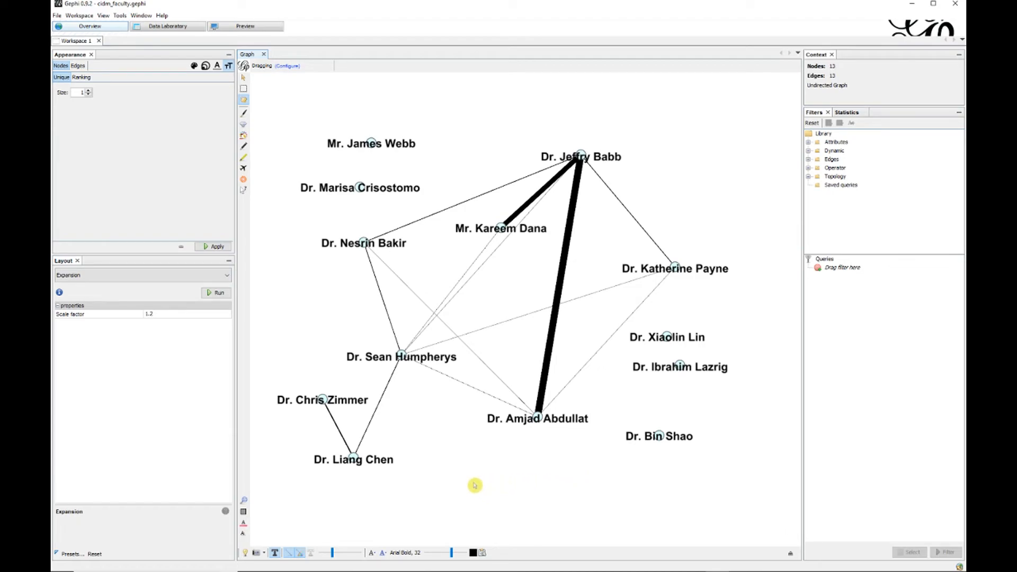
{"action": "left_click_drag", "start_coordinate": [501, 227], "coordinate": [495, 282]}
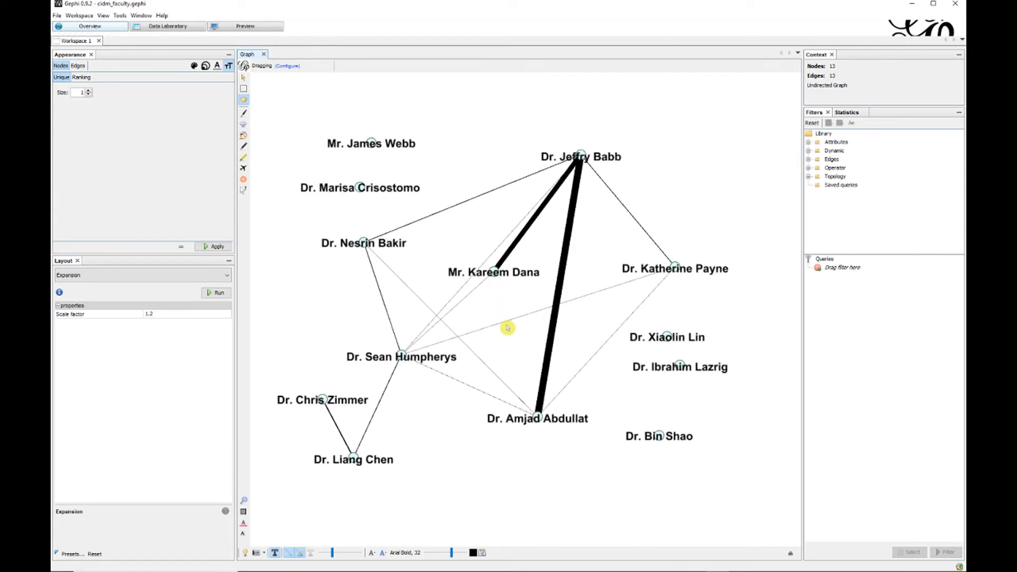
{"action": "left_click_drag", "start_coordinate": [495, 270], "coordinate": [509, 289]}
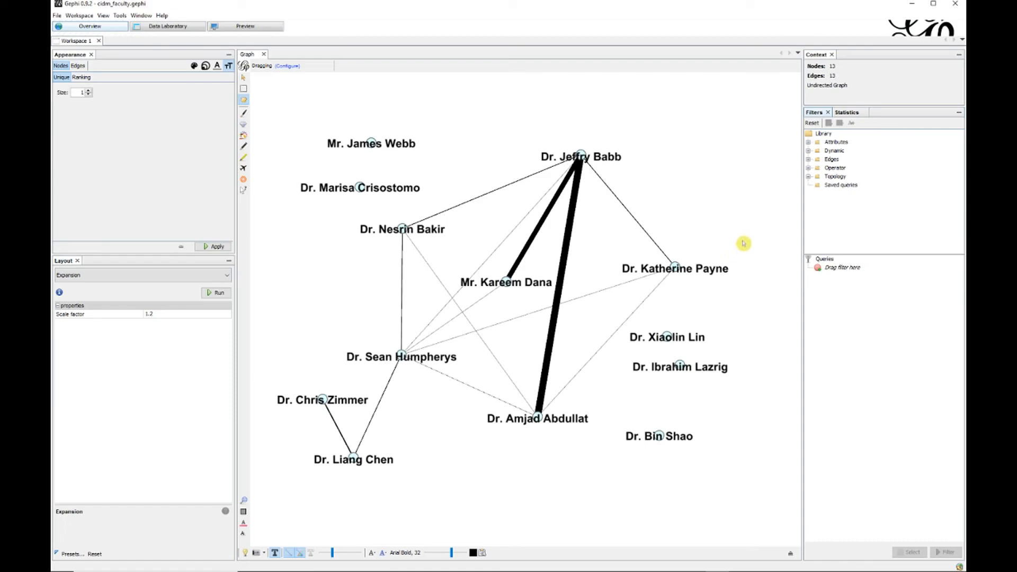
Step: Run the Average Degree statistic, which reports 2, and dismiss its HTML report
{"action": "left_click", "coordinate": [852, 112]}
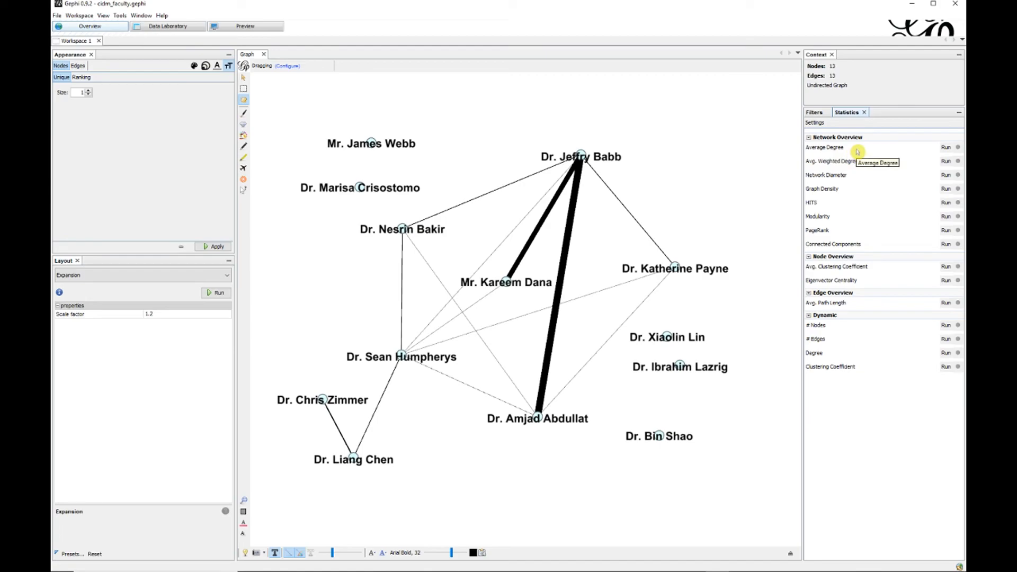
{"action": "left_click", "coordinate": [946, 148]}
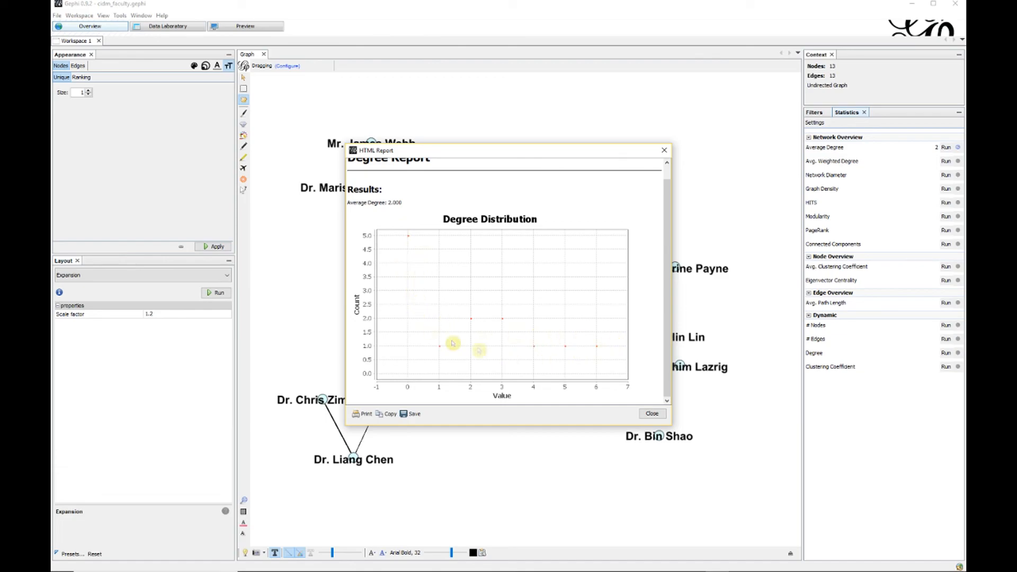
{"action": "left_click", "coordinate": [663, 152]}
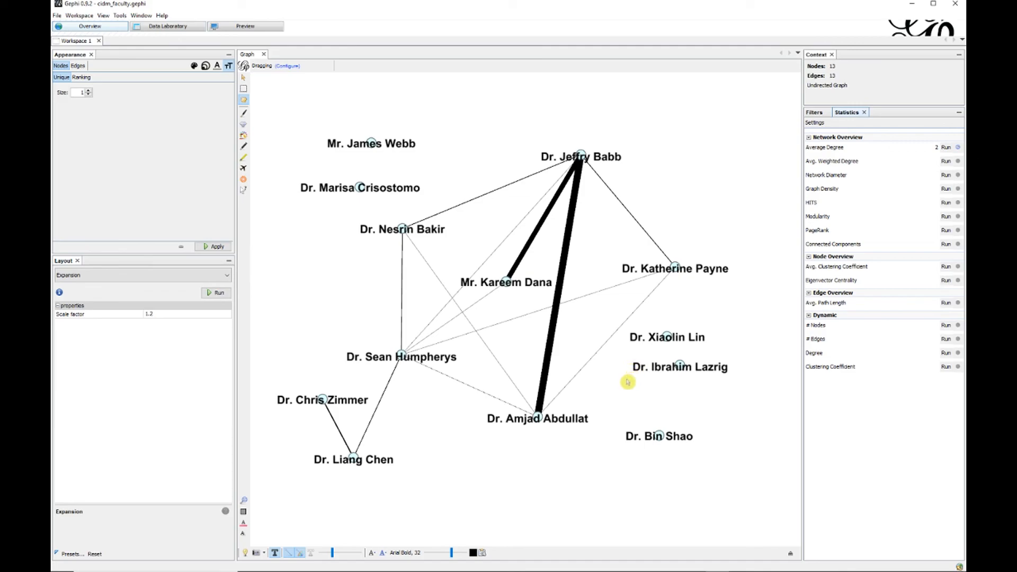
Step: Nudge the connected faculty nodes and the heavily linked node into their final positions
{"action": "left_click_drag", "start_coordinate": [402, 353], "coordinate": [384, 342]}
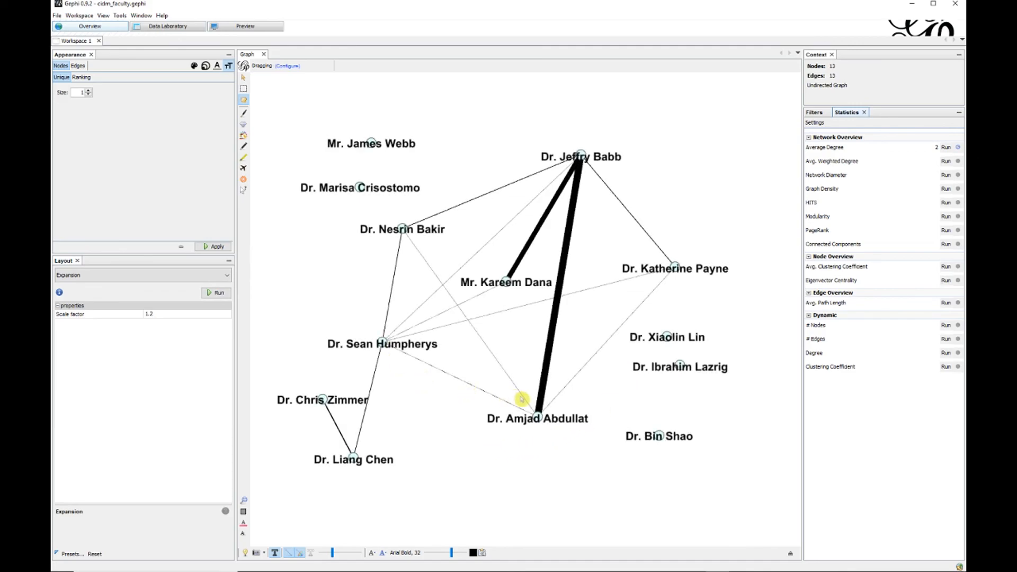
{"action": "left_click_drag", "start_coordinate": [537, 418], "coordinate": [551, 437]}
{"action": "left_click_drag", "start_coordinate": [509, 286], "coordinate": [506, 285]}
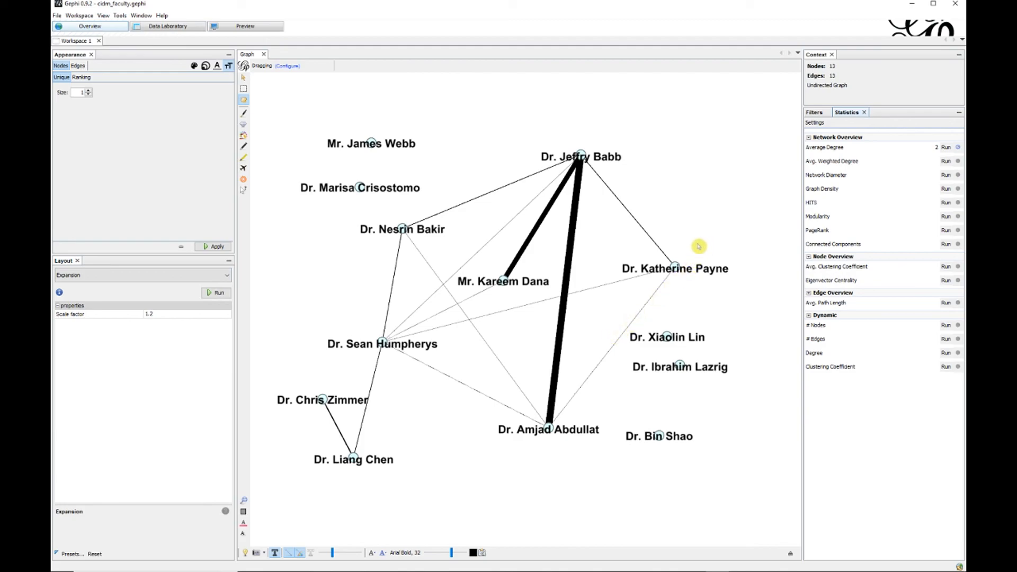